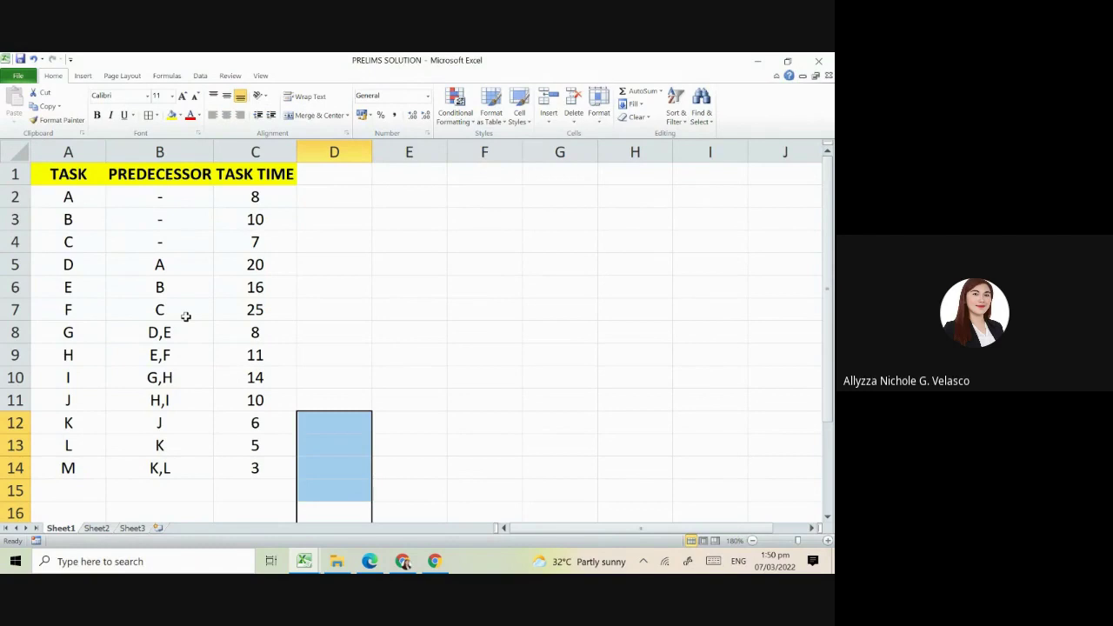
Step: Review the task table's headers and the predecessor entries of tasks A to D
{"action": "left_click", "coordinate": [353, 329]}
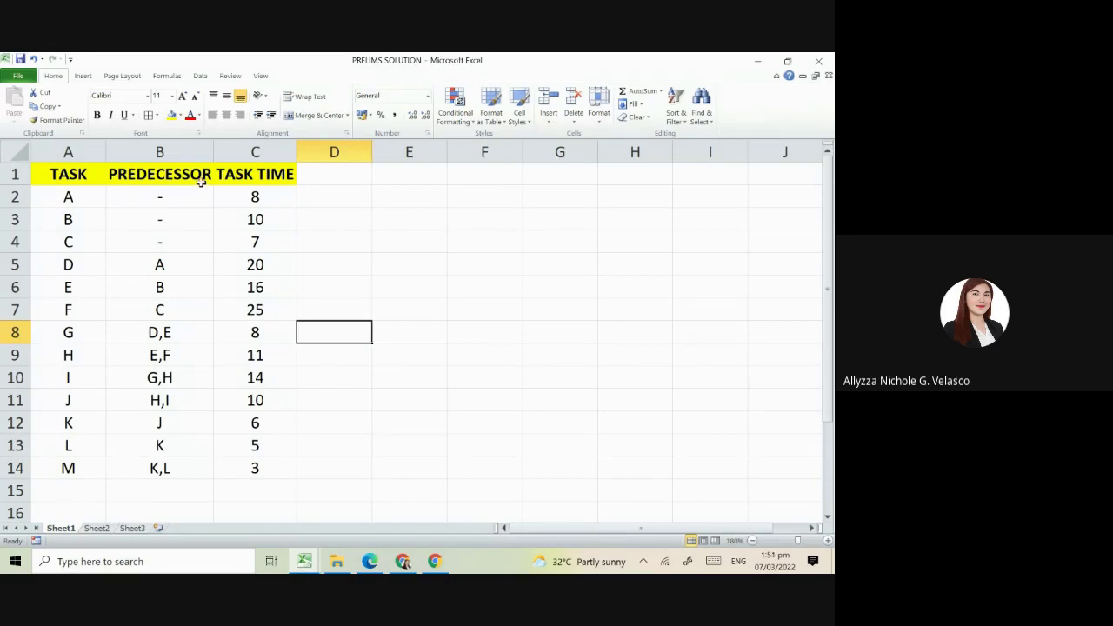
{"action": "left_click", "coordinate": [276, 181]}
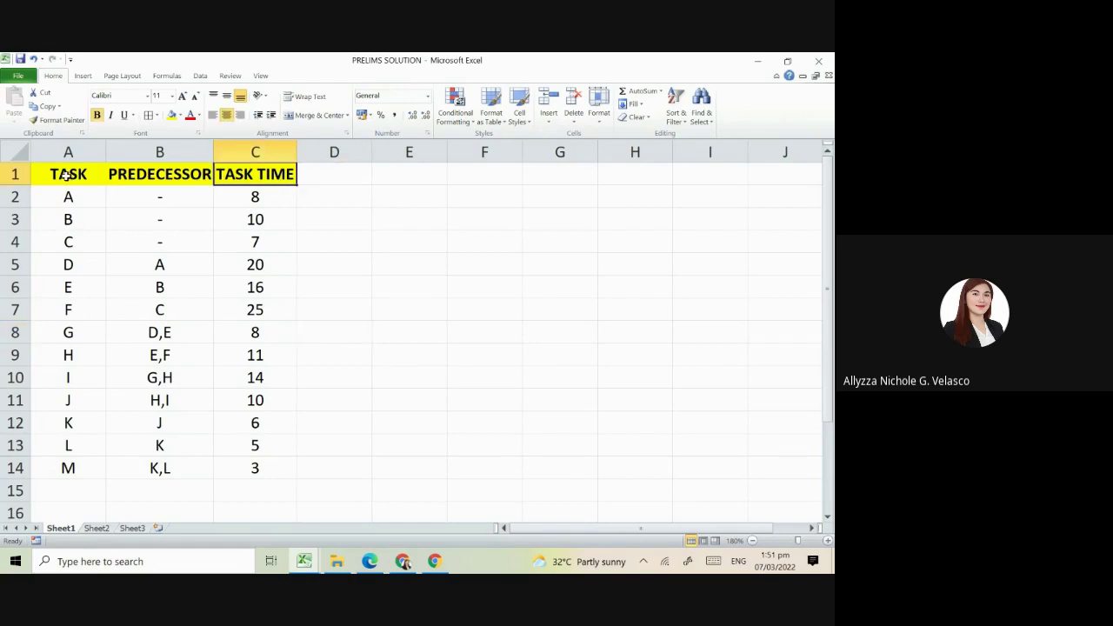
{"action": "left_click", "coordinate": [67, 176]}
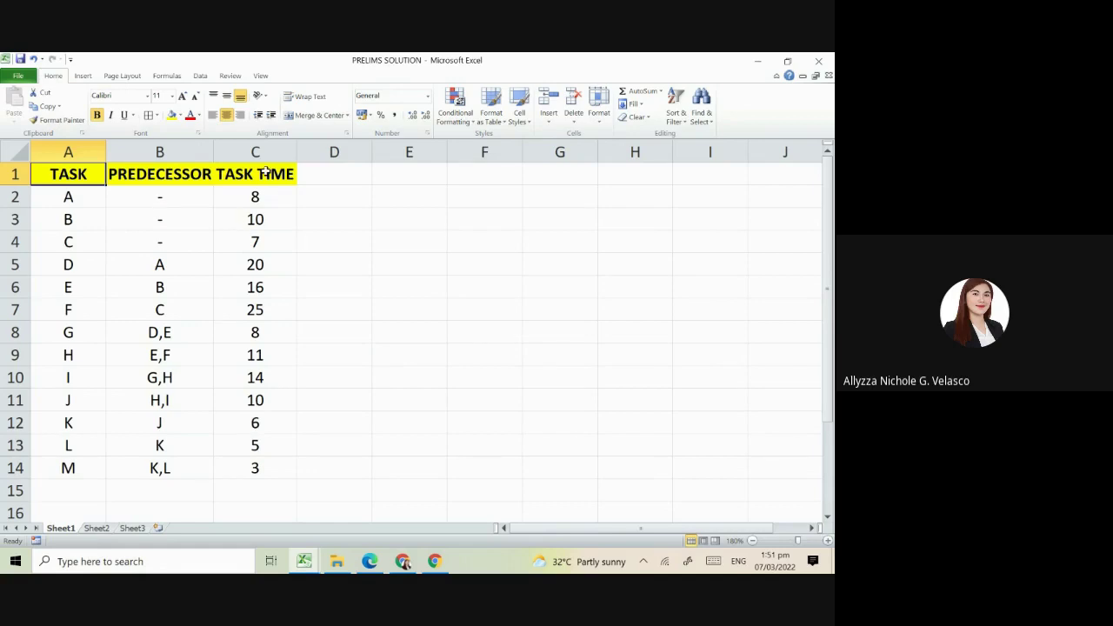
{"action": "left_click", "coordinate": [266, 171]}
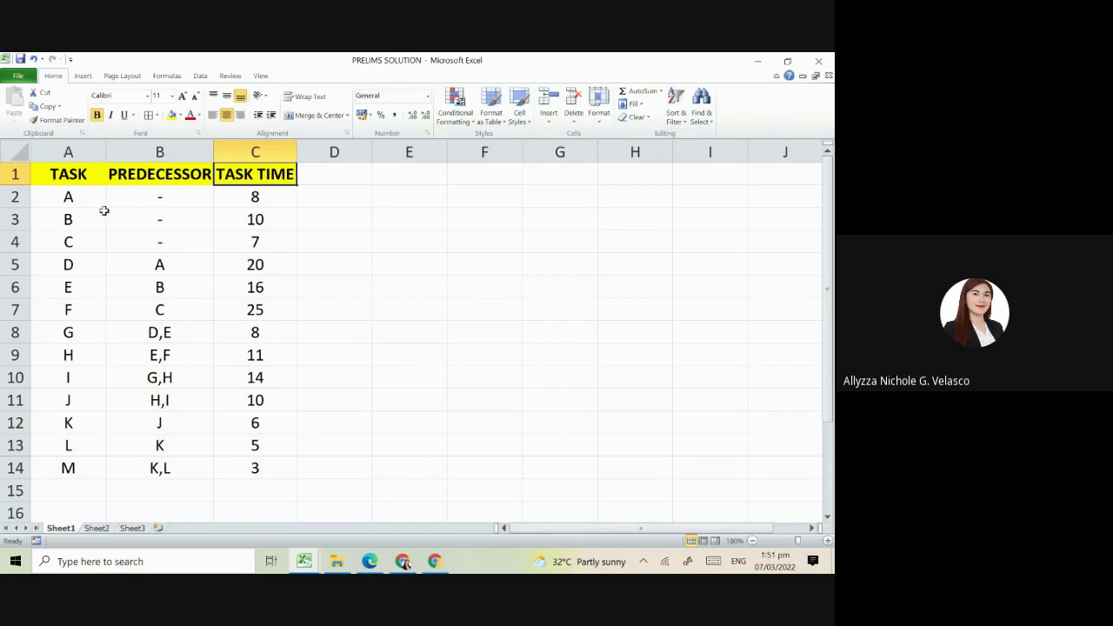
{"action": "left_click", "coordinate": [68, 217]}
{"action": "left_click", "coordinate": [100, 244]}
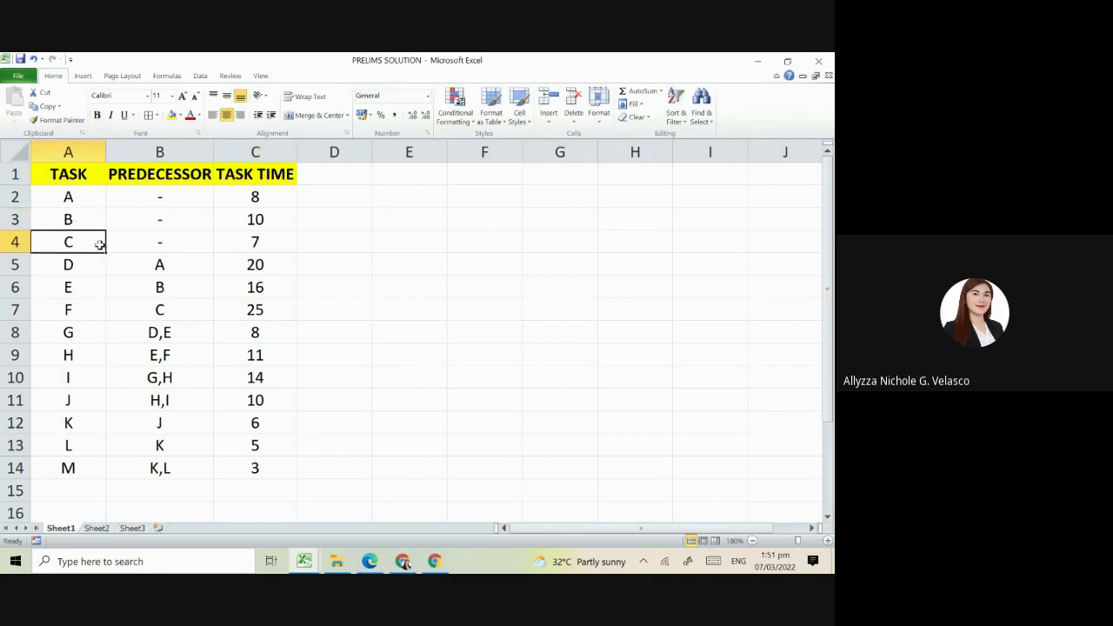
{"action": "left_click", "coordinate": [161, 259]}
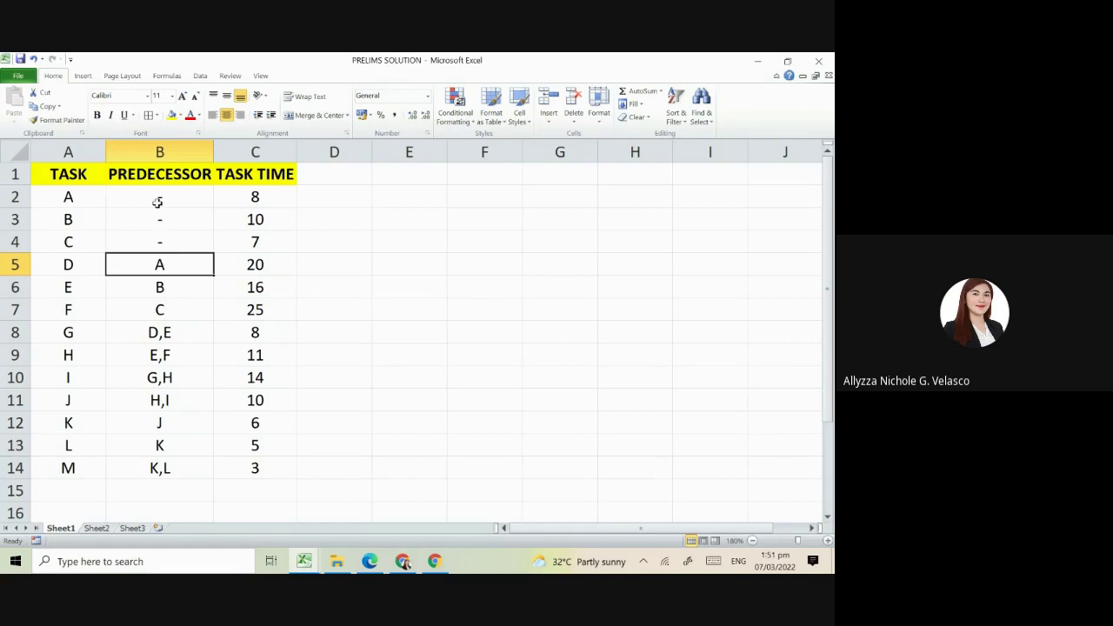
{"action": "left_click", "coordinate": [156, 201]}
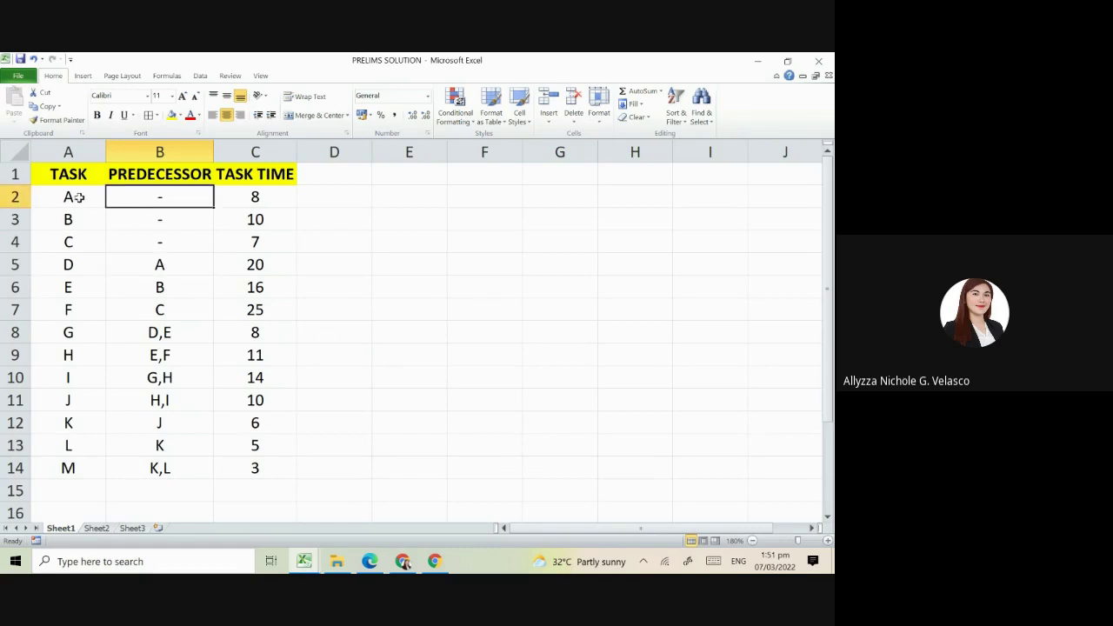
{"action": "left_click", "coordinate": [84, 199]}
{"action": "left_click", "coordinate": [140, 198]}
{"action": "left_click", "coordinate": [56, 225]}
{"action": "left_click", "coordinate": [71, 198]}
{"action": "left_click", "coordinate": [75, 229]}
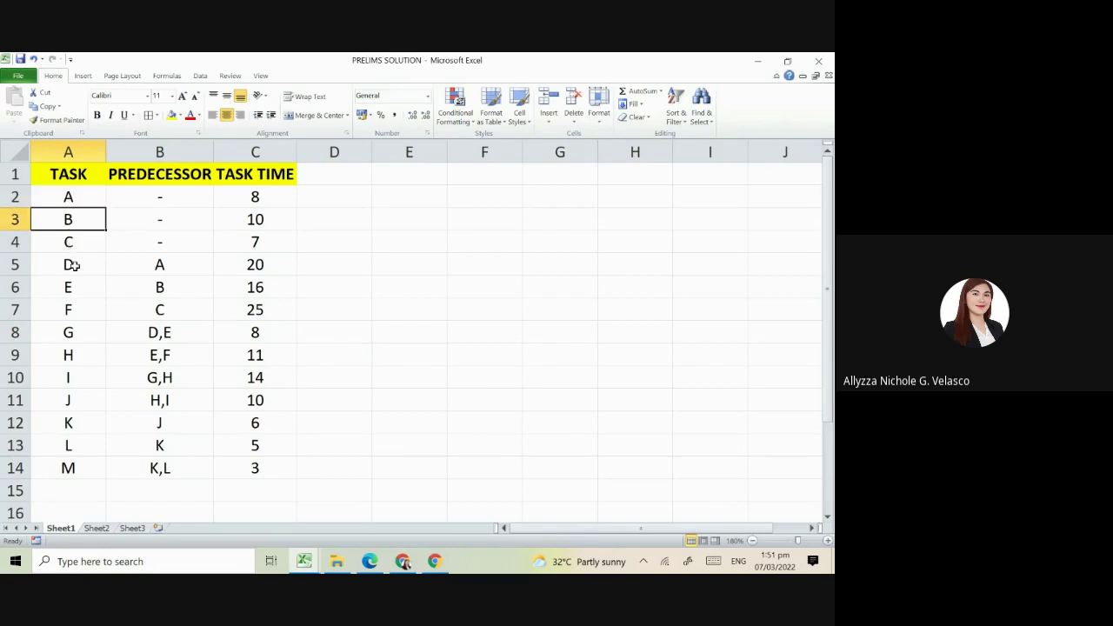
{"action": "left_click", "coordinate": [73, 264]}
{"action": "left_click", "coordinate": [75, 228]}
{"action": "left_click", "coordinate": [108, 243]}
{"action": "left_click", "coordinate": [81, 241]}
{"action": "left_click_drag", "start_coordinate": [81, 240], "coordinate": [149, 198]}
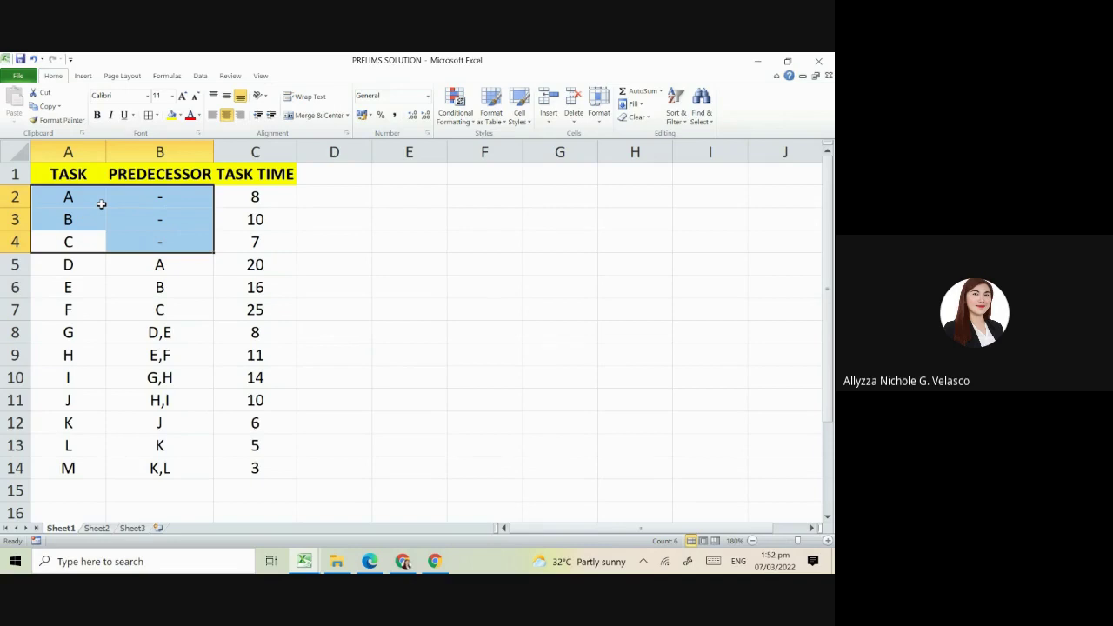
{"action": "left_click", "coordinate": [203, 261]}
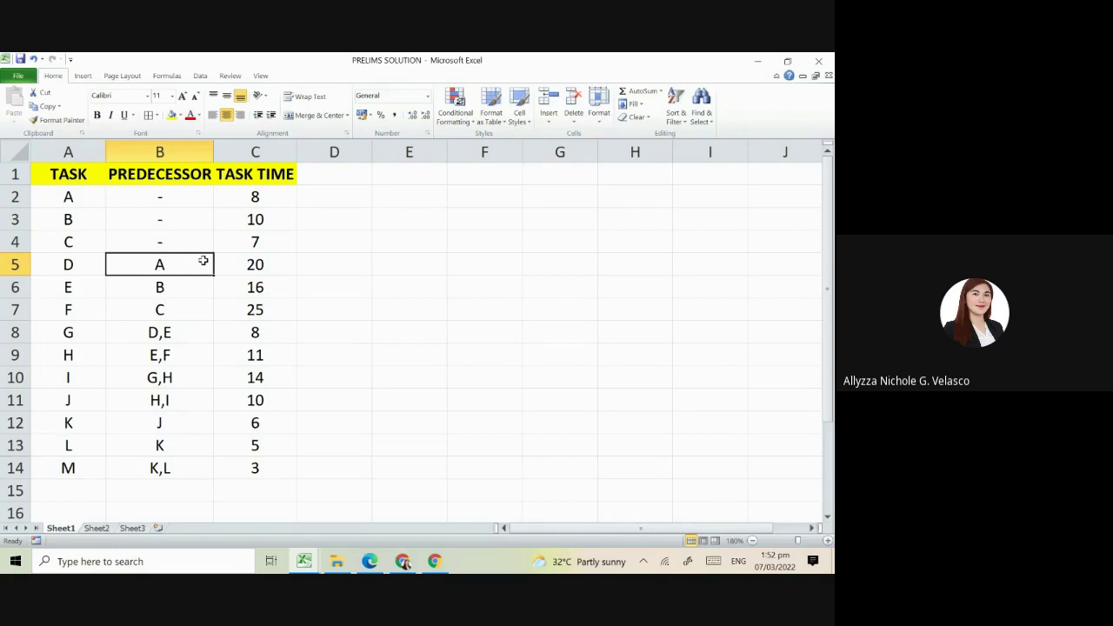
Step: Set the width of columns D through O to 3
{"action": "left_click", "coordinate": [435, 239]}
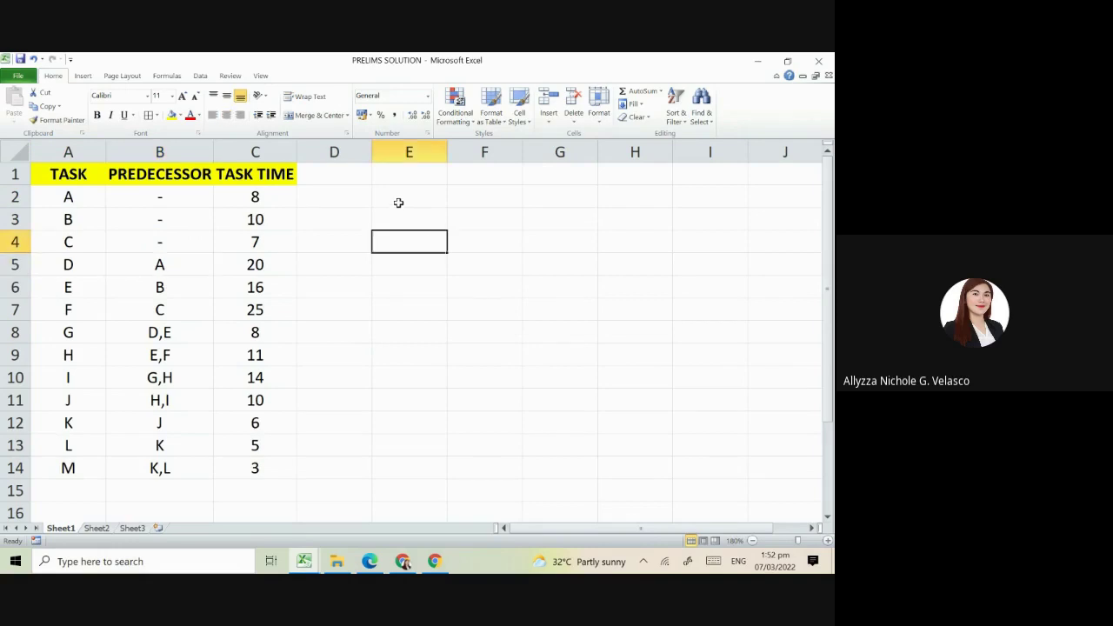
{"action": "left_click", "coordinate": [411, 190]}
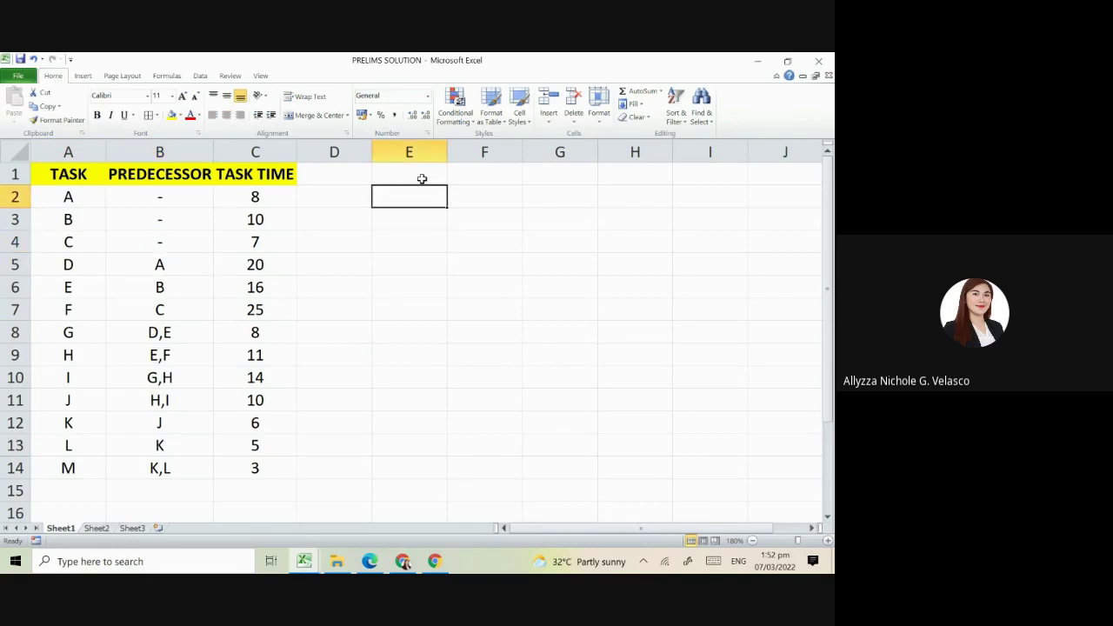
{"action": "left_click", "coordinate": [422, 178]}
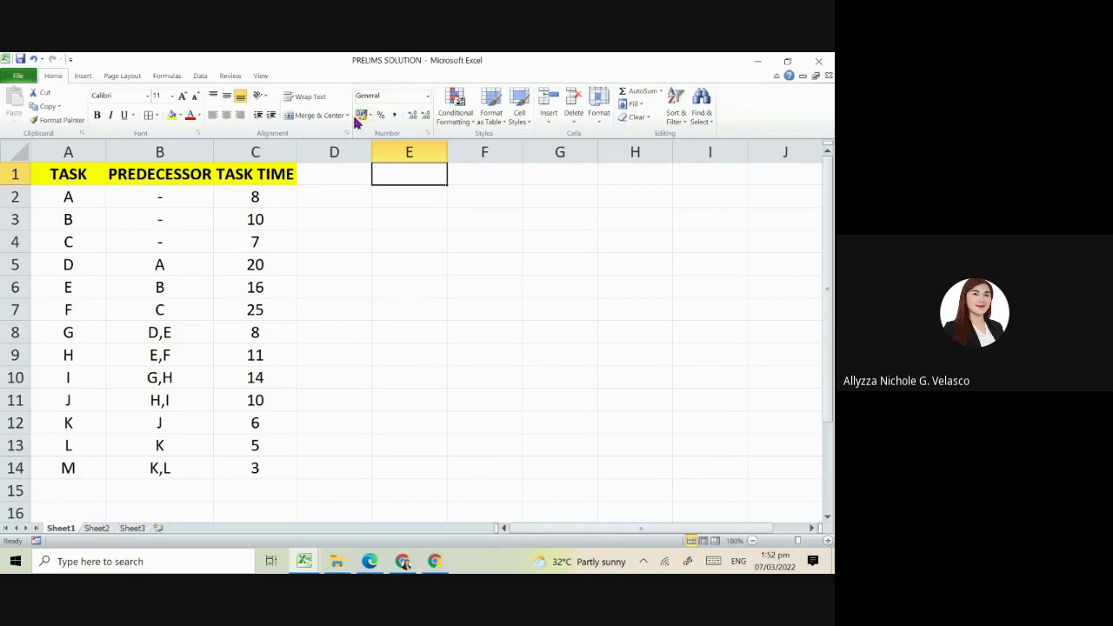
{"action": "left_click_drag", "start_coordinate": [342, 152], "coordinate": [814, 324]}
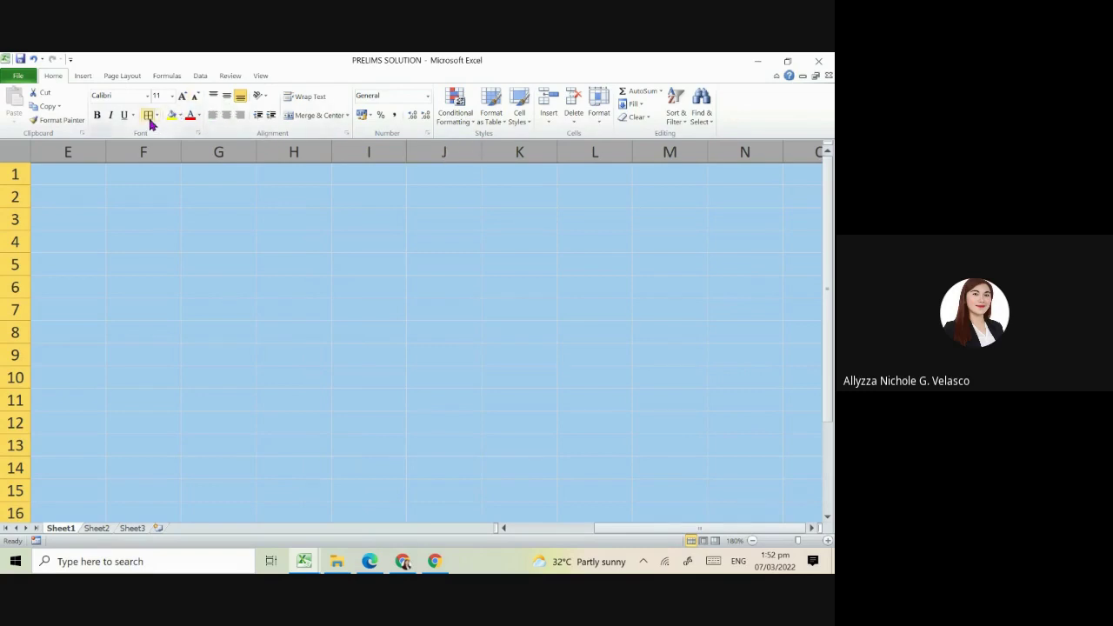
{"action": "right_click", "coordinate": [390, 156]}
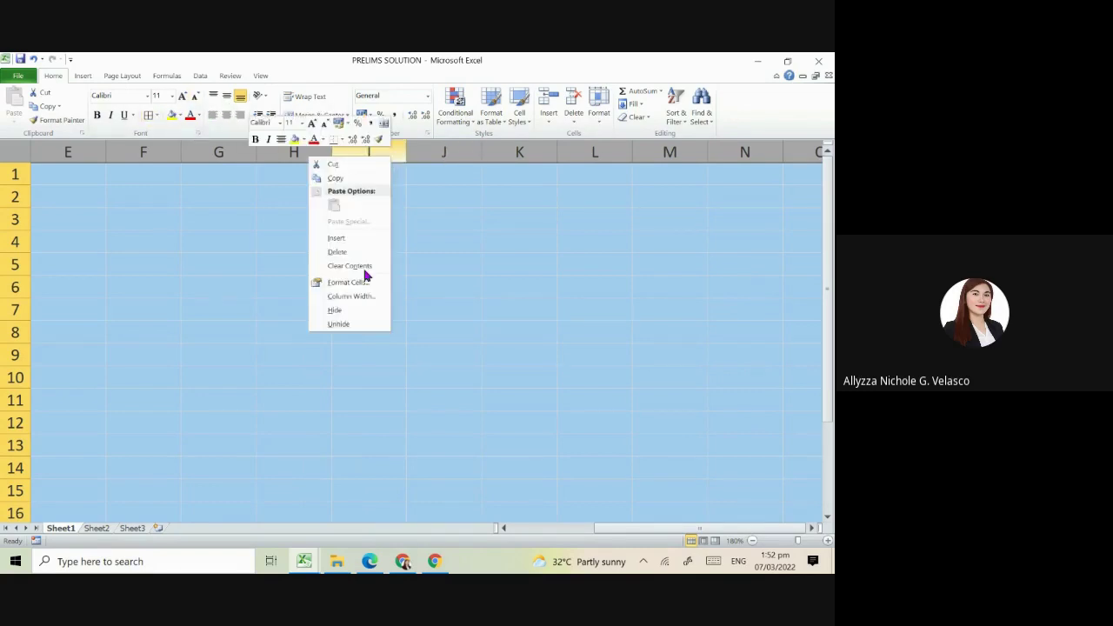
{"action": "left_click", "coordinate": [364, 297]}
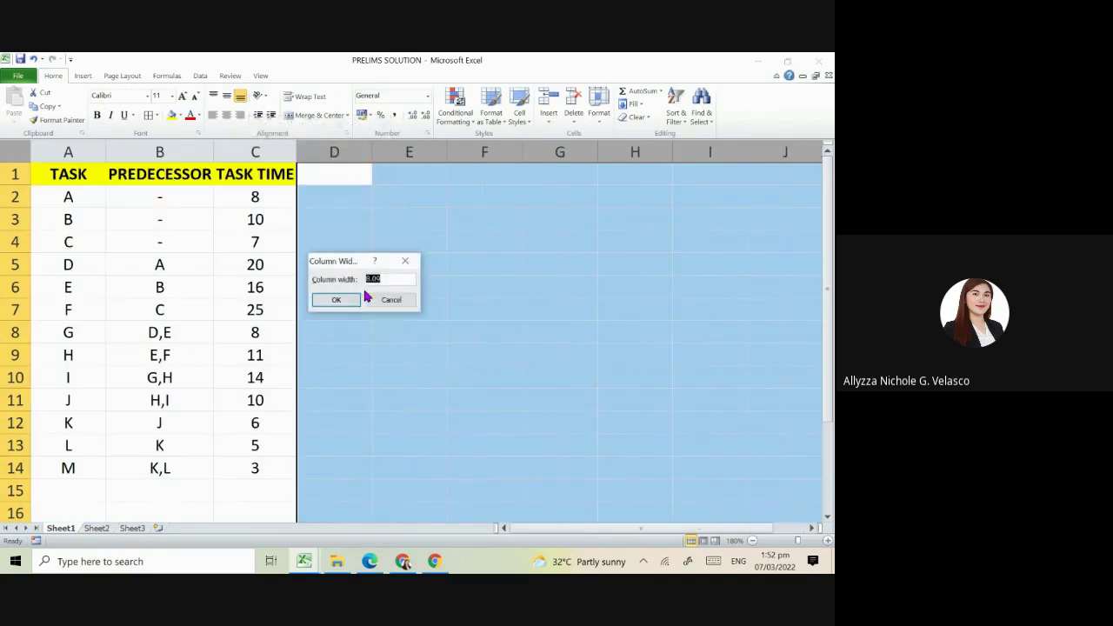
{"action": "type", "text": "3"}
{"action": "key", "text": "Return"}
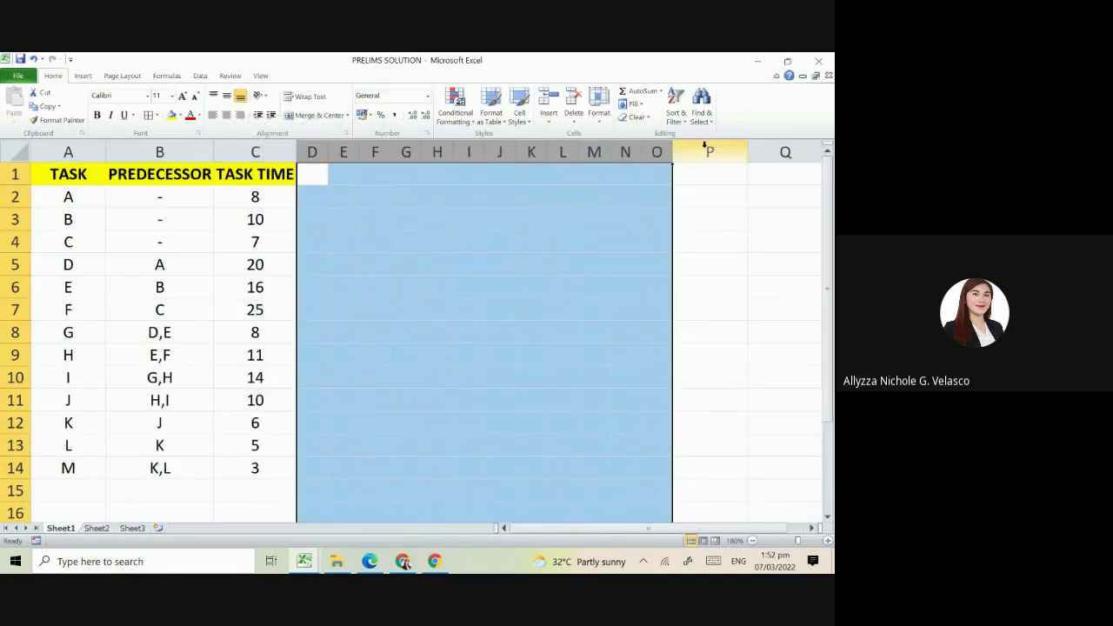
Step: Set the width of columns P through AN to 3 as well
{"action": "left_click_drag", "start_coordinate": [705, 145], "coordinate": [670, 151]}
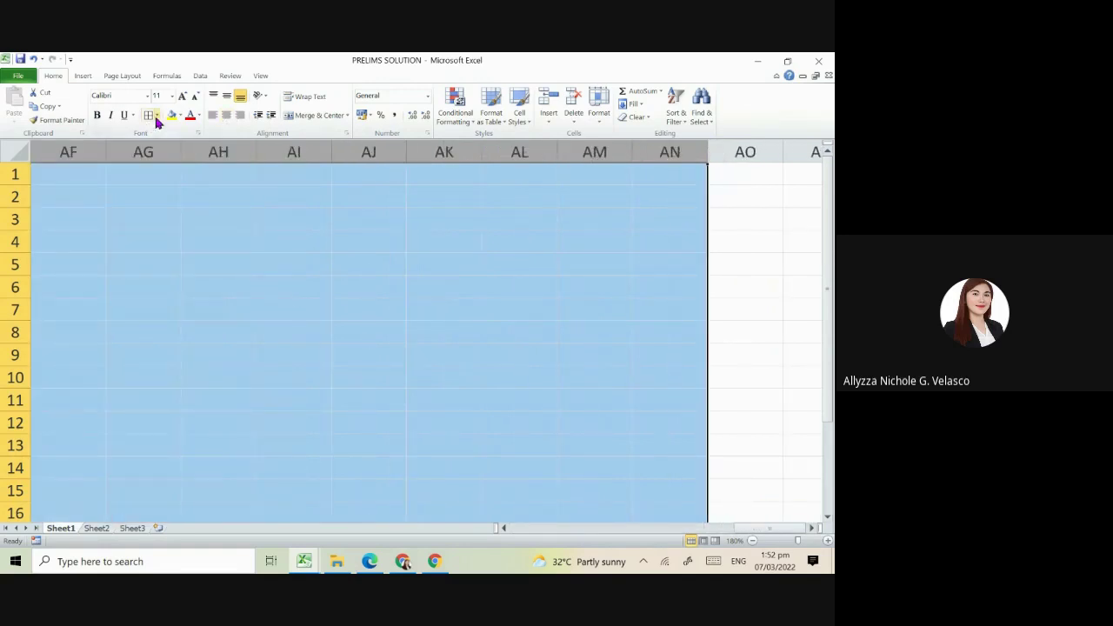
{"action": "right_click", "coordinate": [236, 153]}
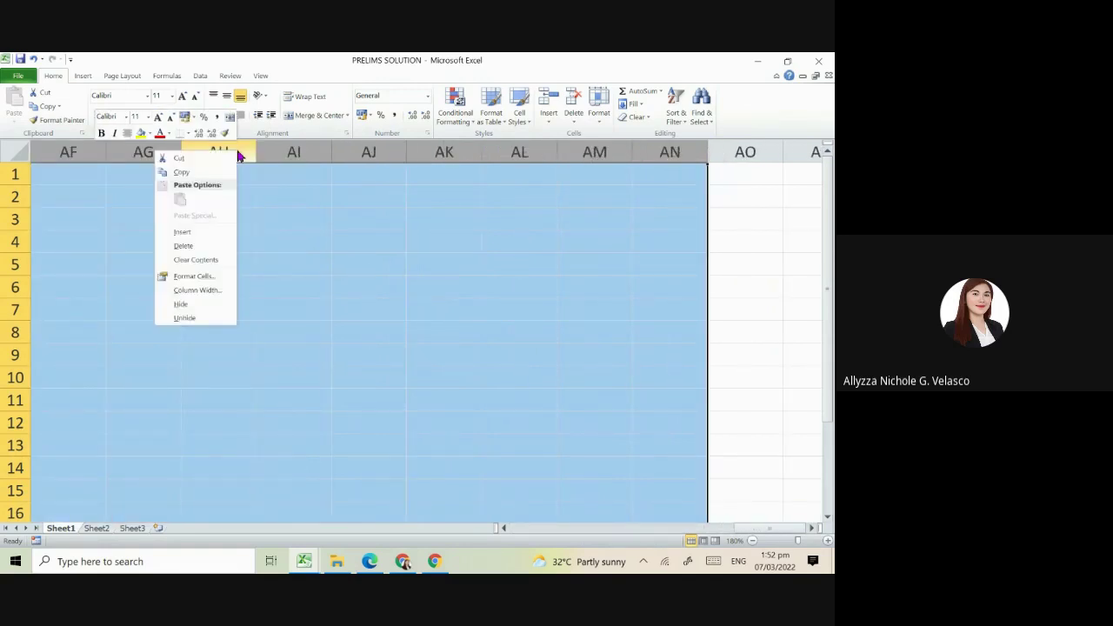
{"action": "left_click", "coordinate": [211, 291]}
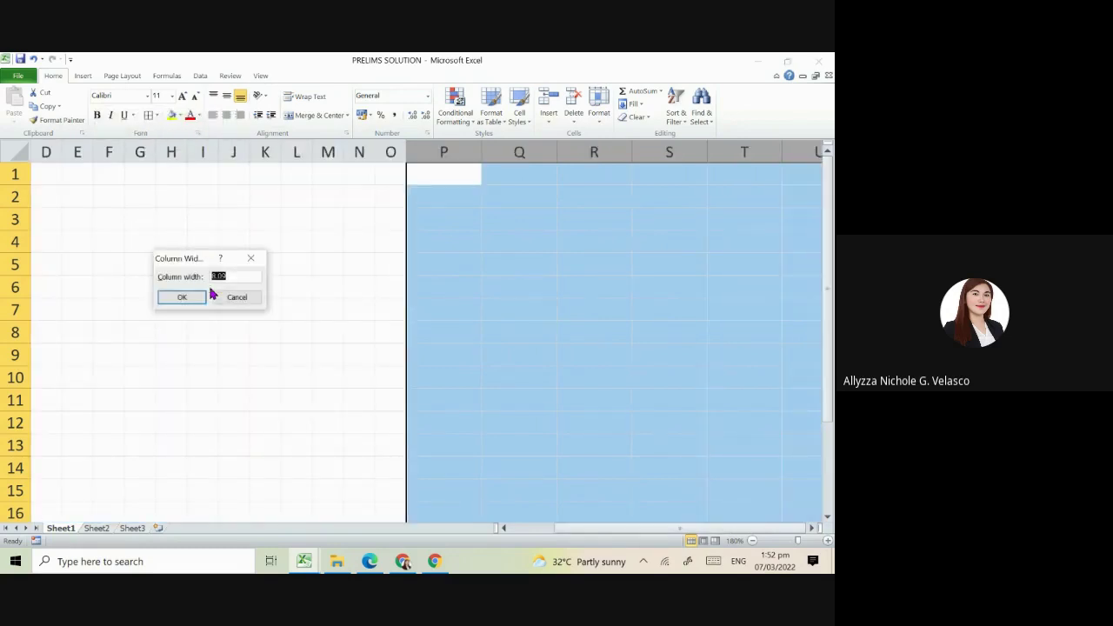
{"action": "type", "text": "3"}
{"action": "key", "text": "Return"}
{"action": "key", "text": "Left"}
{"action": "key", "text": "Left"}
{"action": "key", "text": "Left"}
{"action": "key", "text": "Left"}
{"action": "key", "text": "Left"}
{"action": "key", "text": "Left"}
{"action": "key", "text": "Left"}
{"action": "key", "text": "Left"}
{"action": "key", "text": "Left"}
{"action": "key", "text": "Left"}
{"action": "key", "text": "Left"}
{"action": "key", "text": "Left"}
{"action": "key", "text": "Left"}
{"action": "key", "text": "Left"}
{"action": "key", "text": "Left"}
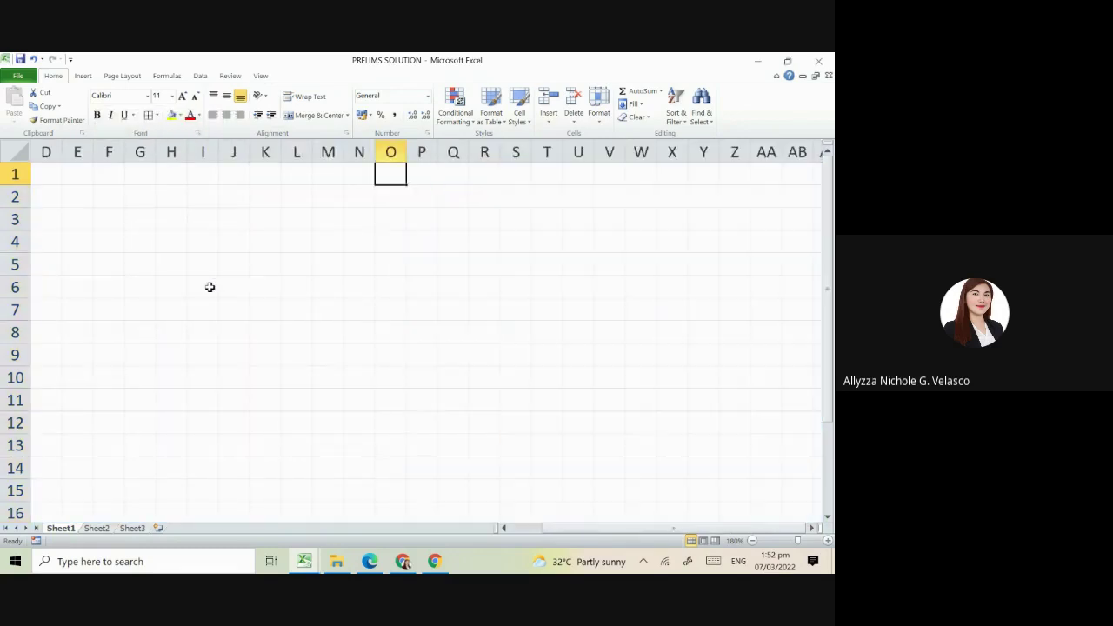
Step: Apply all borders to E3:G4 to form the first activity box of the network diagram
{"action": "left_click", "coordinate": [334, 281]}
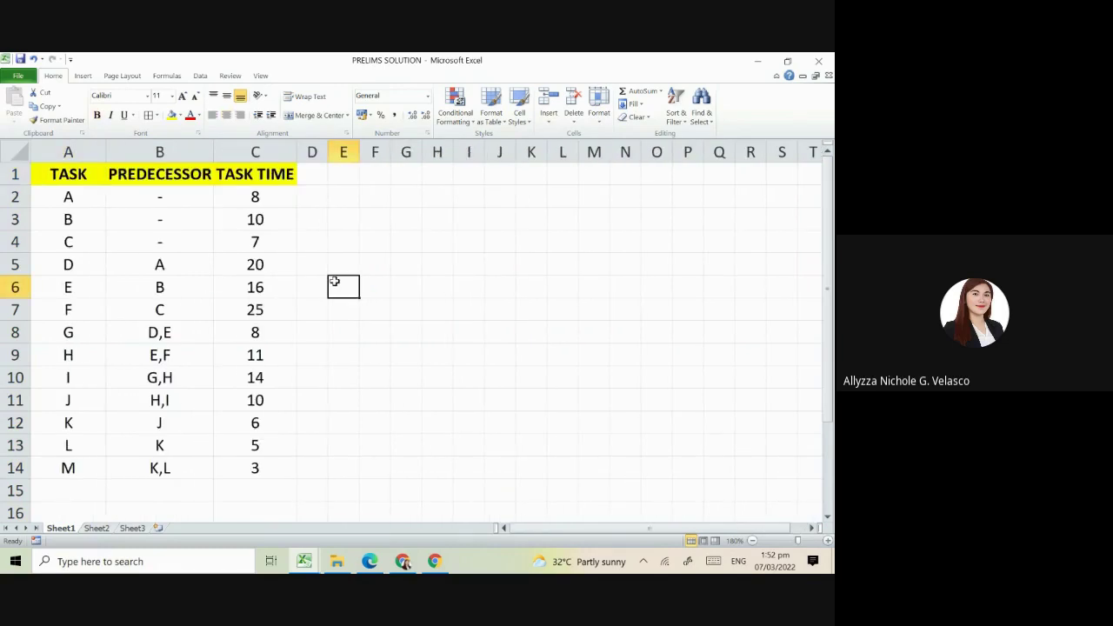
{"action": "left_click_drag", "start_coordinate": [345, 221], "coordinate": [402, 255]}
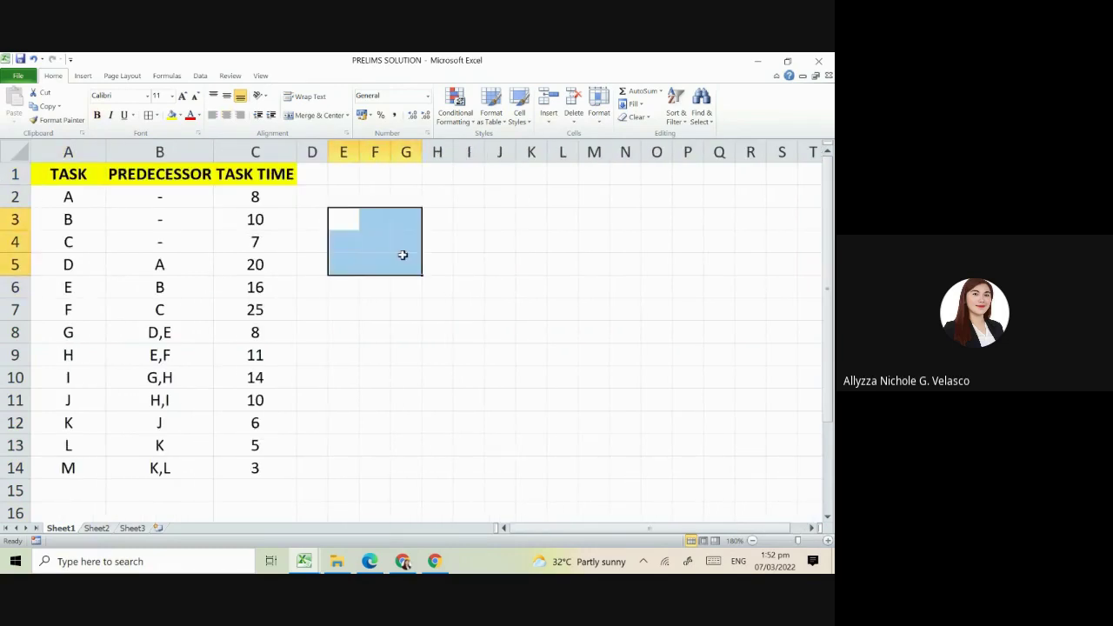
{"action": "left_click_drag", "start_coordinate": [339, 218], "coordinate": [395, 250]}
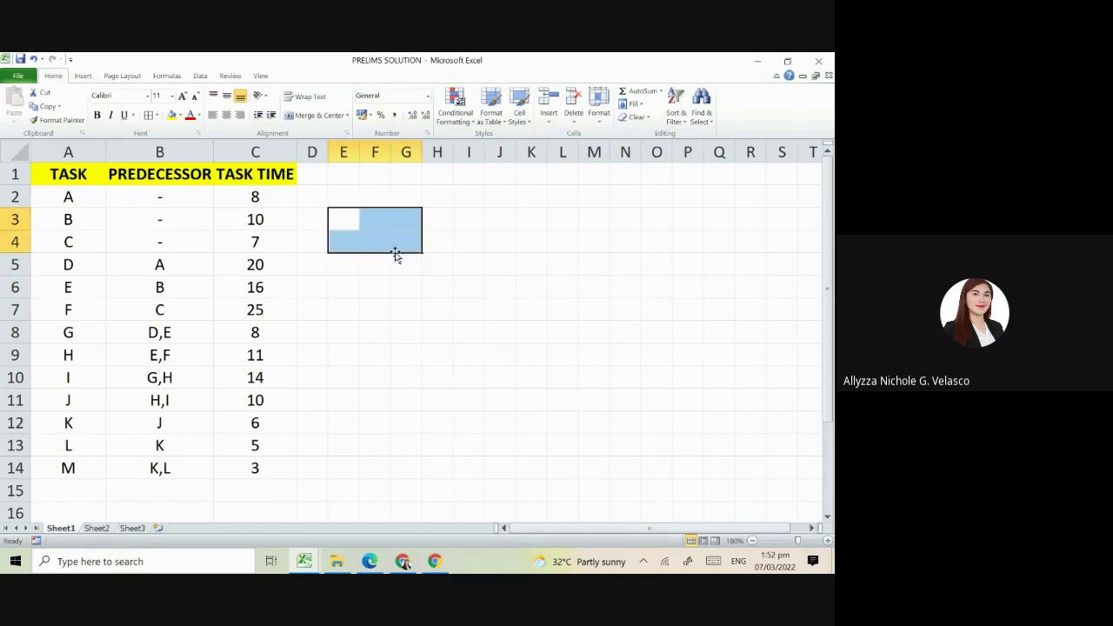
{"action": "left_click", "coordinate": [148, 115]}
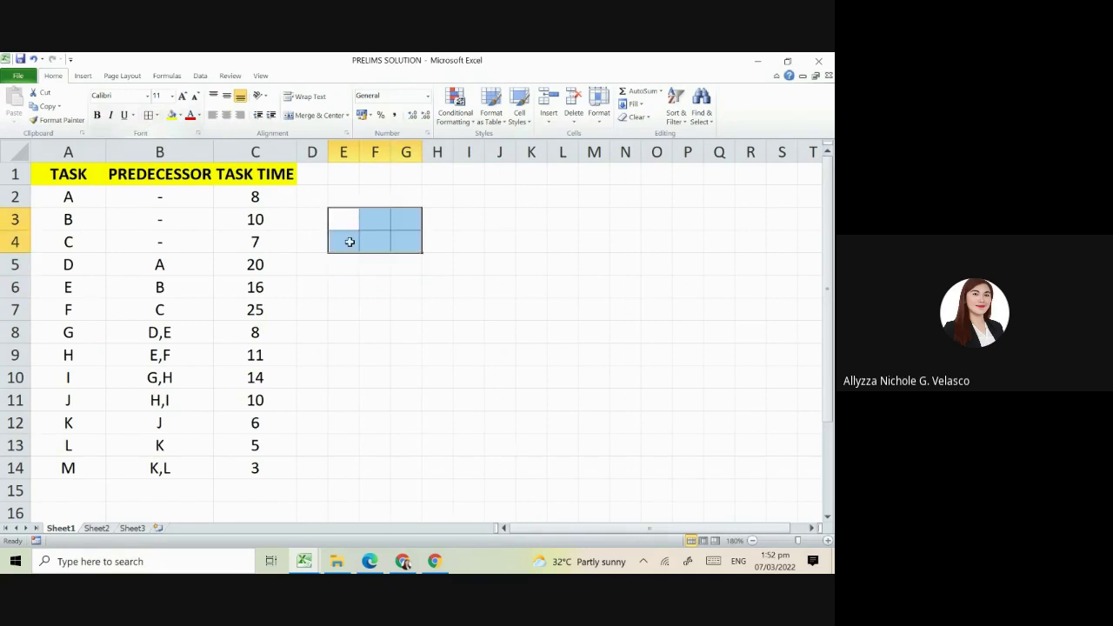
Step: Enter task A in F3 and its time 8 in F4, and centre the contents of E3:G4
{"action": "left_click", "coordinate": [371, 220]}
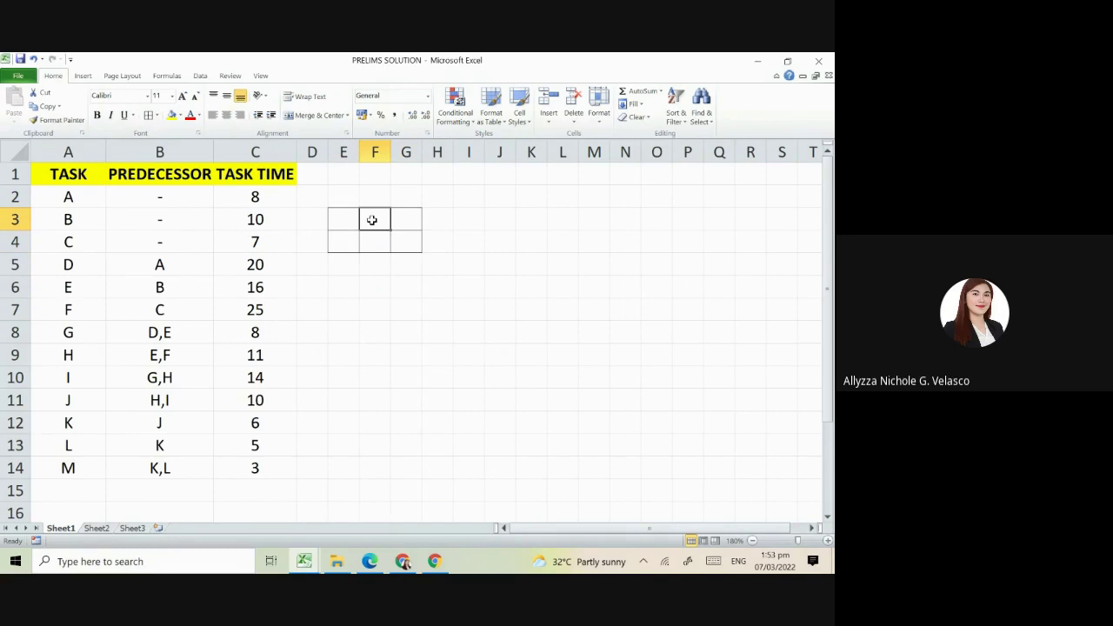
{"action": "type", "text": "A"}
{"action": "left_click", "coordinate": [372, 248]}
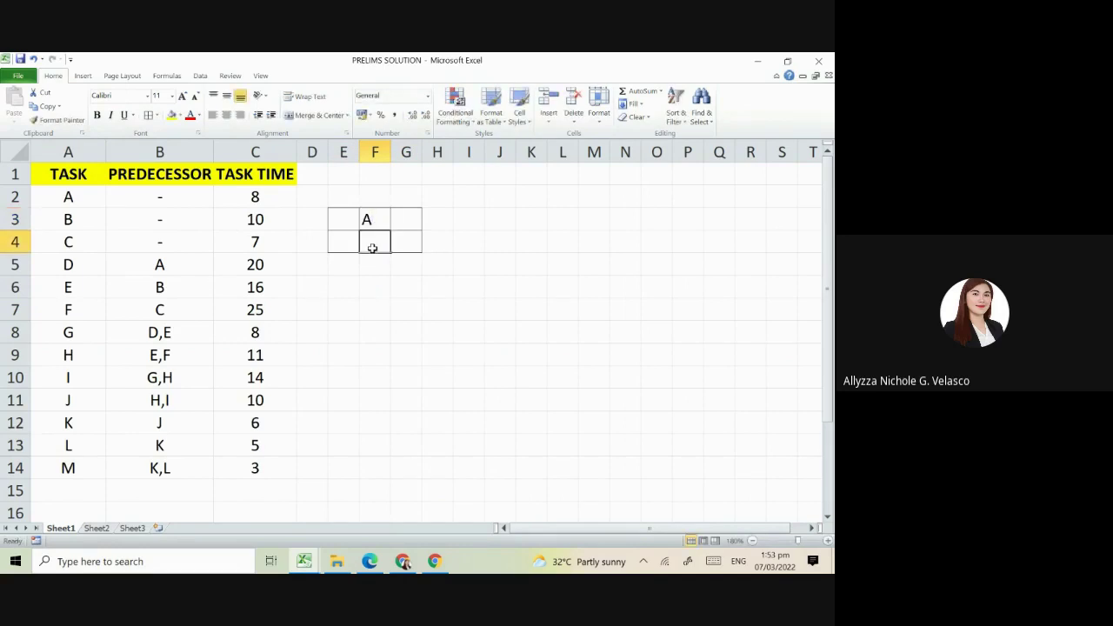
{"action": "type", "text": "8"}
{"action": "key", "text": "Return"}
{"action": "left_click_drag", "start_coordinate": [354, 218], "coordinate": [396, 248]}
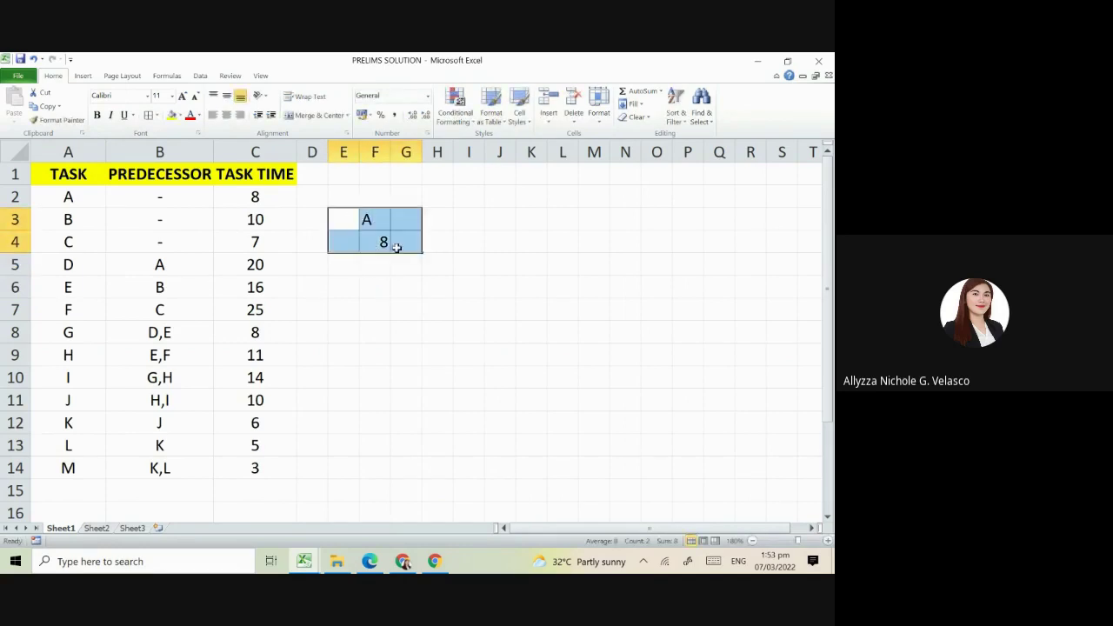
{"action": "left_click", "coordinate": [226, 119]}
Step: Copy the task A box and paste it below at E6:G7 and E9:G10
{"action": "key", "text": "ctrl+c"}
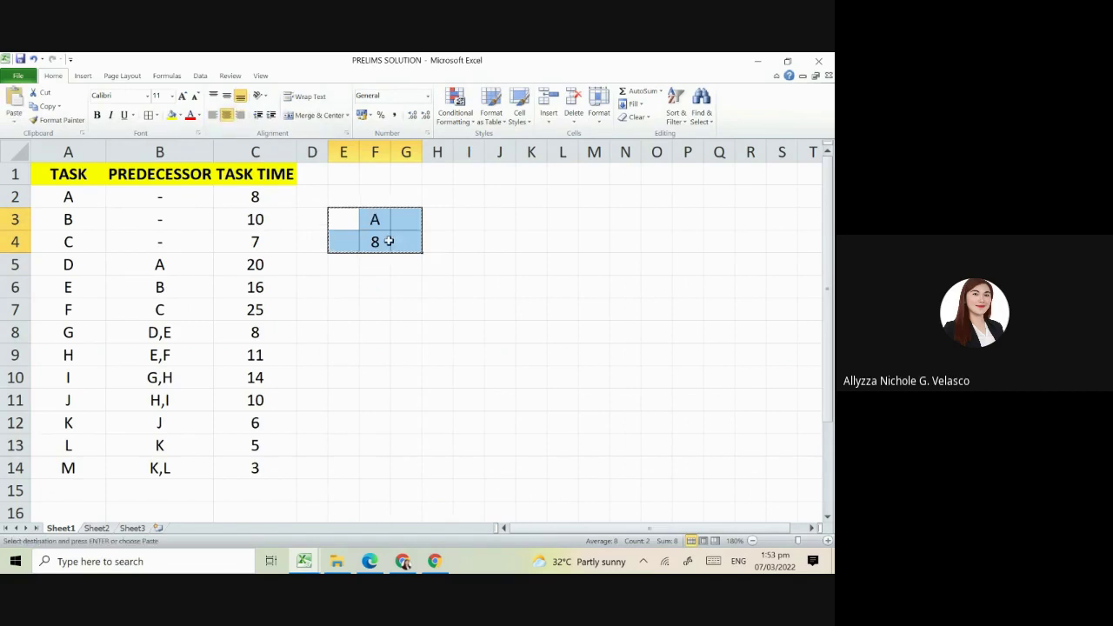
{"action": "key", "text": "Down"}
{"action": "key", "text": "Down"}
{"action": "key", "text": "Down"}
{"action": "key", "text": "ctrl+v"}
{"action": "key", "text": "Down"}
{"action": "key", "text": "Down"}
{"action": "key", "text": "ctrl+v"}
Step: Relabel the second box in F6 as B and the third box in F9 as C
{"action": "key", "text": "Up"}
{"action": "key", "text": "Right"}
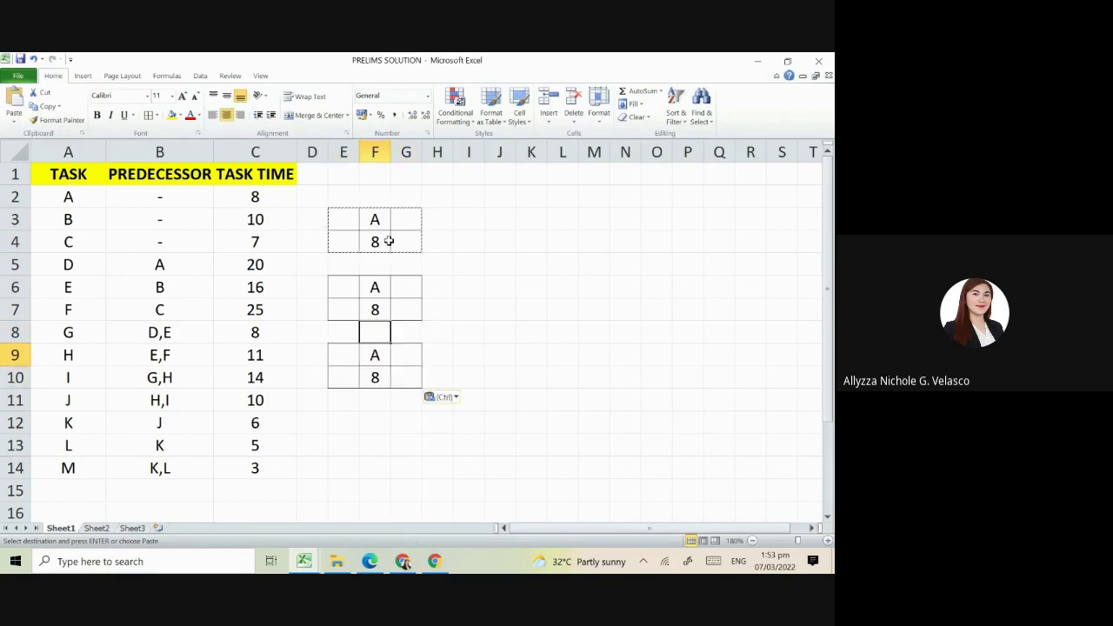
{"action": "key", "text": "Up"}
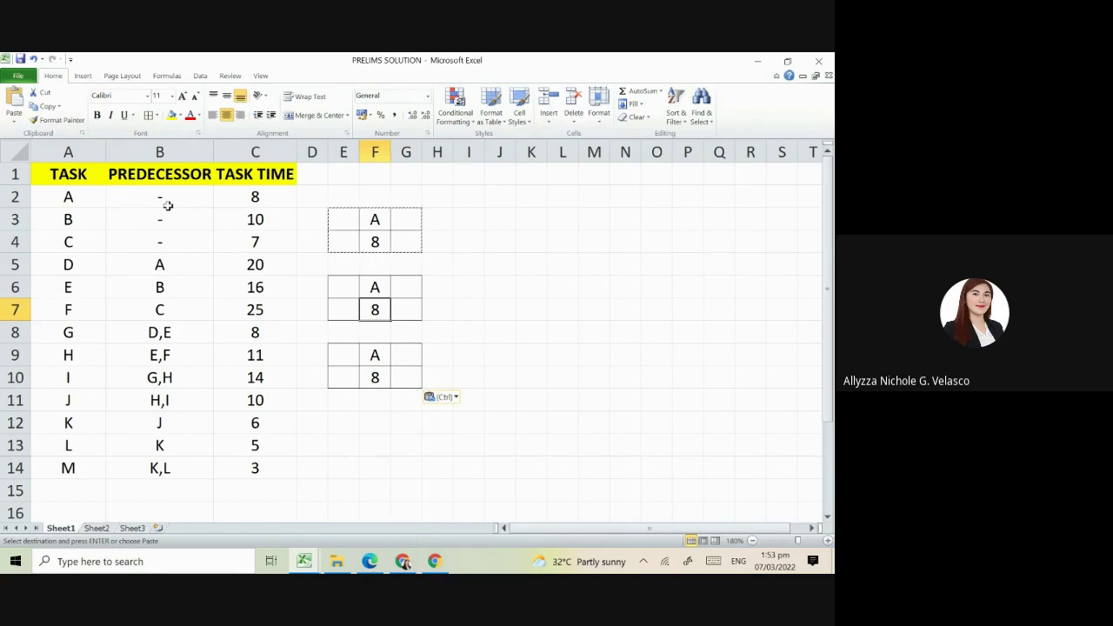
{"action": "key", "text": "Up"}
{"action": "type", "text": "B"}
{"action": "key", "text": "Return"}
{"action": "key", "text": "Down"}
{"action": "key", "text": "Down"}
{"action": "type", "text": "C"}
Step: Set the task times to 10 in F7 for task B and 7 in F10 for task C
{"action": "key", "text": "Up"}
{"action": "key", "text": "Up"}
{"action": "key", "text": "Up"}
{"action": "key", "text": "Up"}
{"action": "key", "text": "Up"}
{"action": "key", "text": "Down"}
{"action": "key", "text": "Down"}
{"action": "key", "text": "Down"}
{"action": "type", "text": "10"}
{"action": "key", "text": "Return"}
{"action": "key", "text": "Down"}
{"action": "key", "text": "Down"}
{"action": "type", "text": "7"}
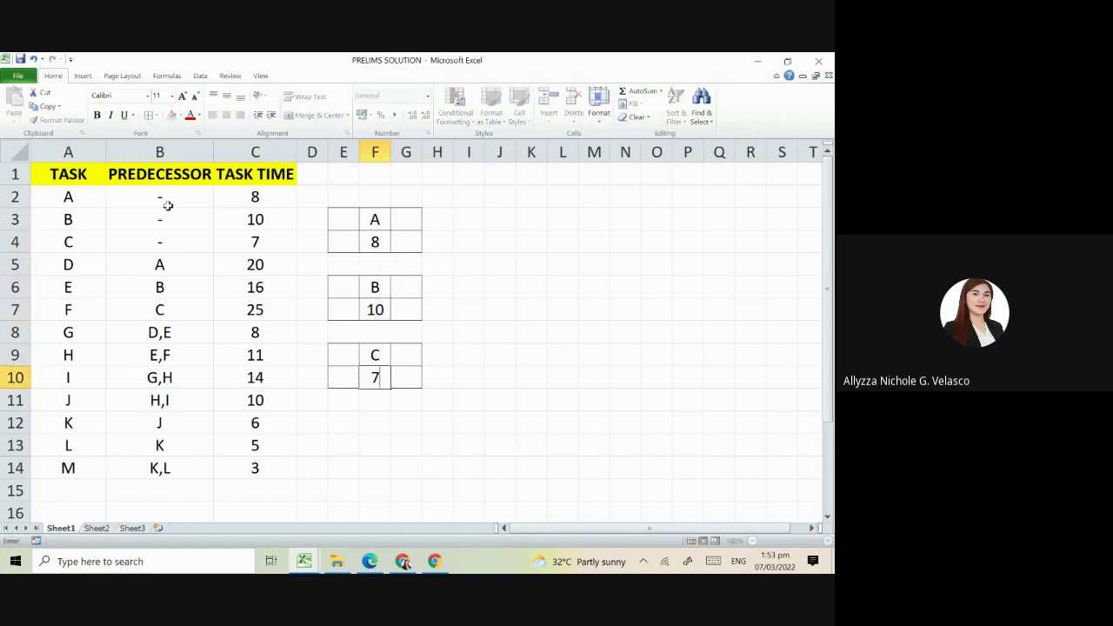
{"action": "key", "text": "Right"}
{"action": "key", "text": "Right"}
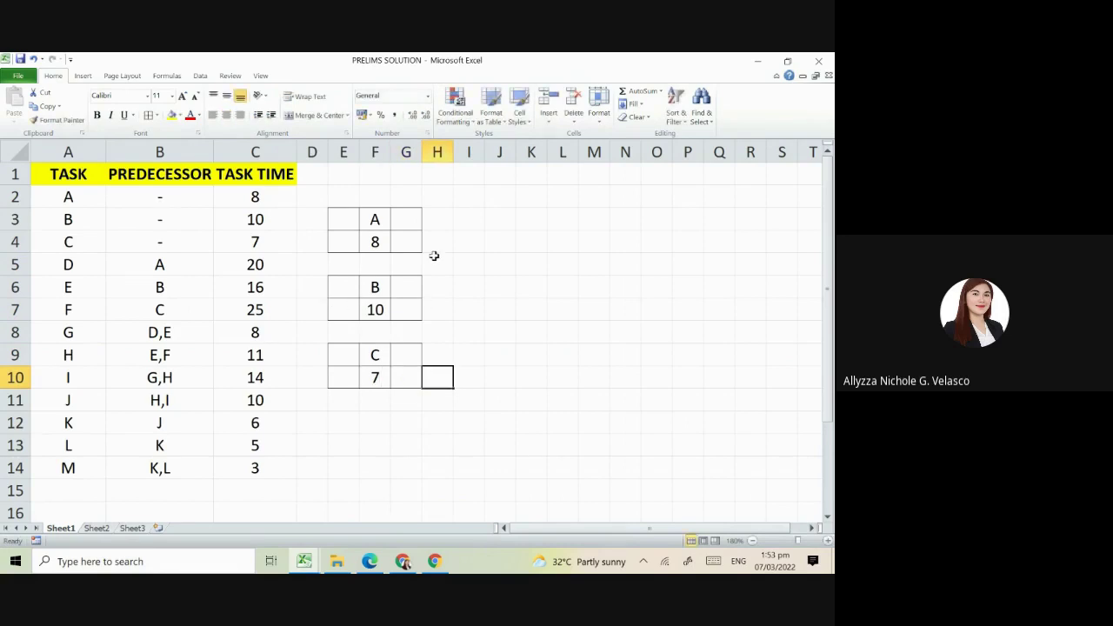
Step: Copy the task A box E3:G4 and paste it at I3:K4 to start the second column of boxes
{"action": "left_click_drag", "start_coordinate": [344, 217], "coordinate": [392, 241]}
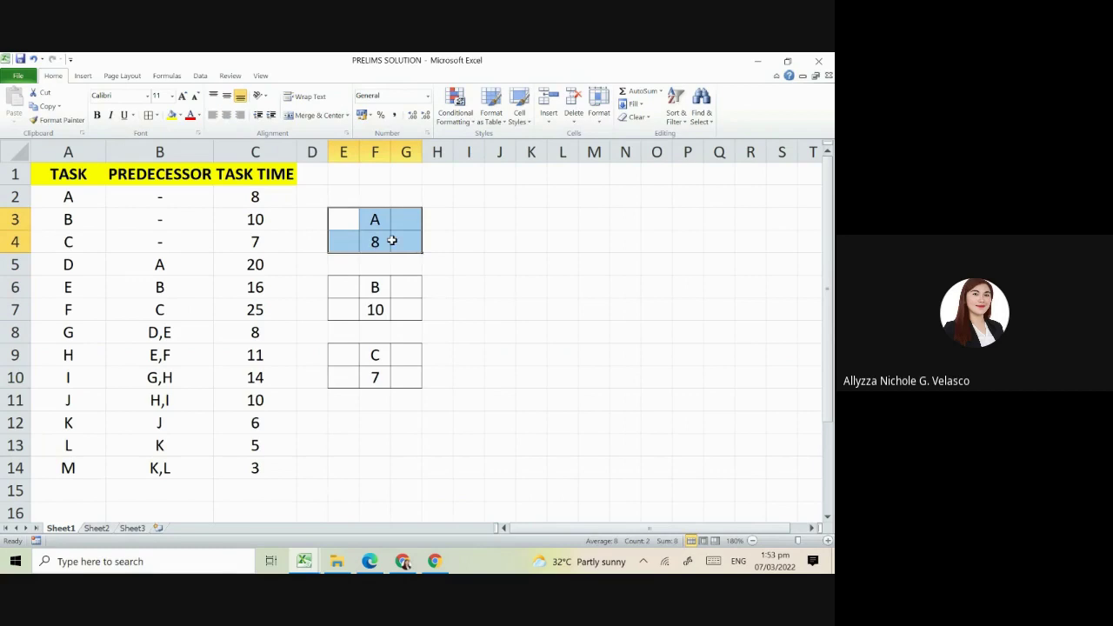
{"action": "key", "text": "ctrl+c"}
{"action": "left_click", "coordinate": [456, 218]}
{"action": "key", "text": "ctrl+v"}
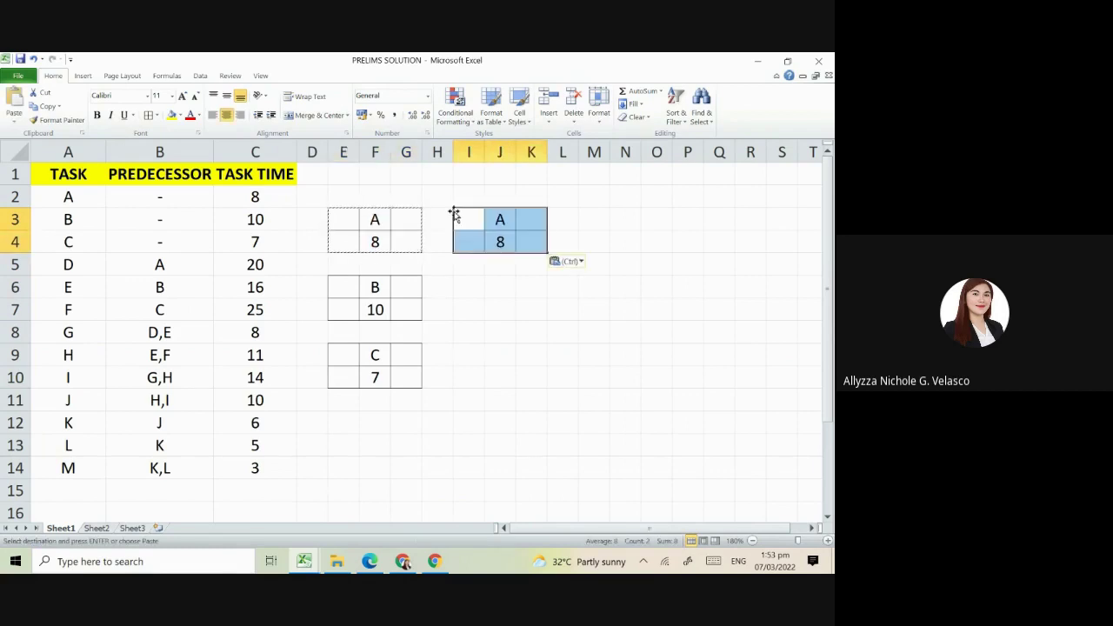
Step: Relabel the box in I3:K4 as D in J3 and set its task time to 20 in J4
{"action": "left_click", "coordinate": [507, 221]}
{"action": "type", "text": "D"}
{"action": "key", "text": "Return"}
{"action": "type", "text": "20"}
{"action": "key", "text": "Return"}
Step: Copy the task B box E6:G7 and paste it at I6:K7 under the task D box
{"action": "key", "text": "Left"}
{"action": "key", "text": "Left"}
{"action": "key", "text": "Right"}
{"action": "key", "text": "Left"}
{"action": "key", "text": "Left"}
{"action": "key", "text": "Down"}
{"action": "key", "text": "Left"}
{"action": "key", "text": "Left"}
{"action": "key", "text": "Right"}
{"action": "key", "text": "Left"}
{"action": "key", "text": "shift+Right"}
{"action": "key", "text": "shift+Right"}
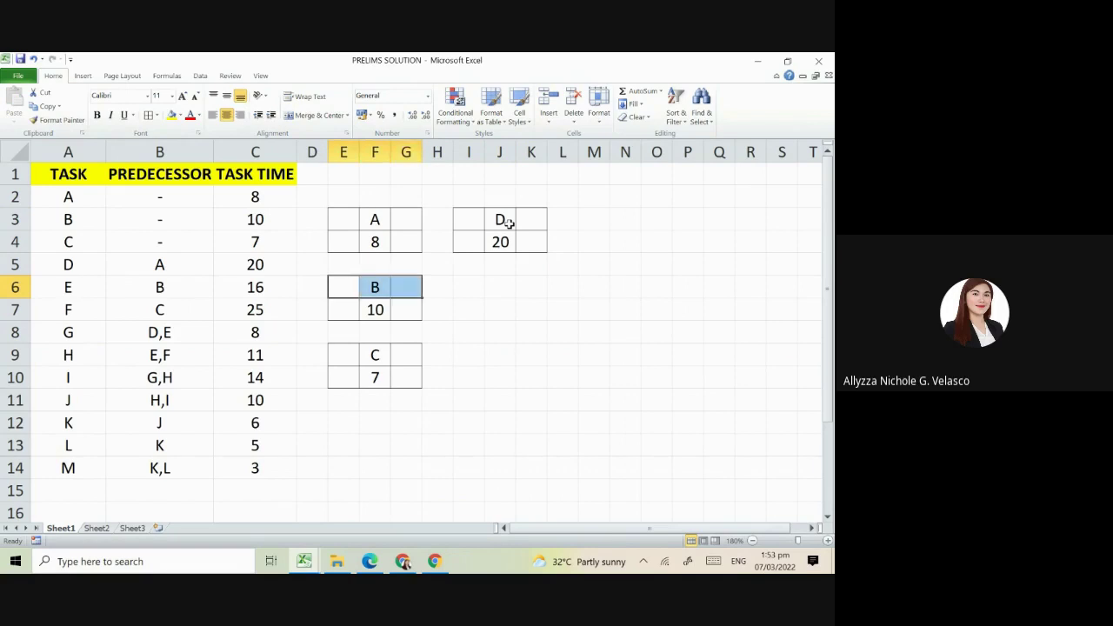
{"action": "key", "text": "shift+Down"}
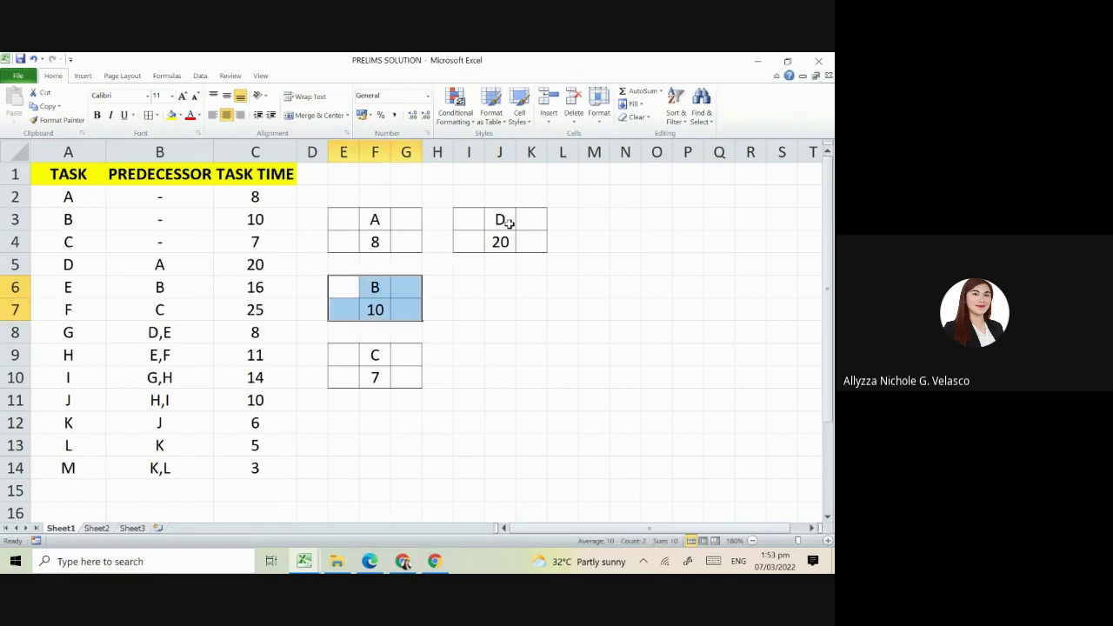
{"action": "key", "text": "ctrl+c"}
{"action": "key", "text": "Right"}
{"action": "key", "text": "Right"}
{"action": "key", "text": "Right"}
{"action": "key", "text": "Right"}
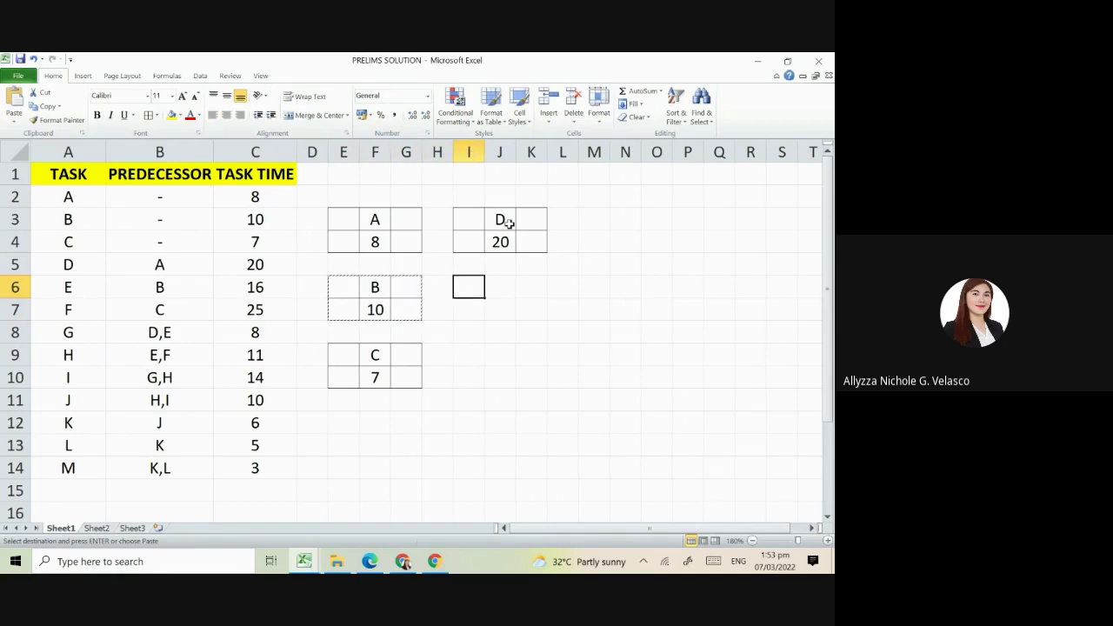
{"action": "key", "text": "ctrl+v"}
Step: Relabel the pasted box as E in J6 and set its task time to 16 in J7
{"action": "key", "text": "Right"}
{"action": "key", "text": "Right"}
{"action": "key", "text": "Left"}
{"action": "type", "text": "E"}
{"action": "key", "text": "Return"}
{"action": "type", "text": "16"}
{"action": "key", "text": "Return"}
Step: Copy the task C box E9:G10 and paste it at I9:K10 under the task E box
{"action": "key", "text": "Down"}
{"action": "key", "text": "Left"}
{"action": "key", "text": "Left"}
{"action": "key", "text": "Left"}
{"action": "key", "text": "Left"}
{"action": "key", "text": "Left"}
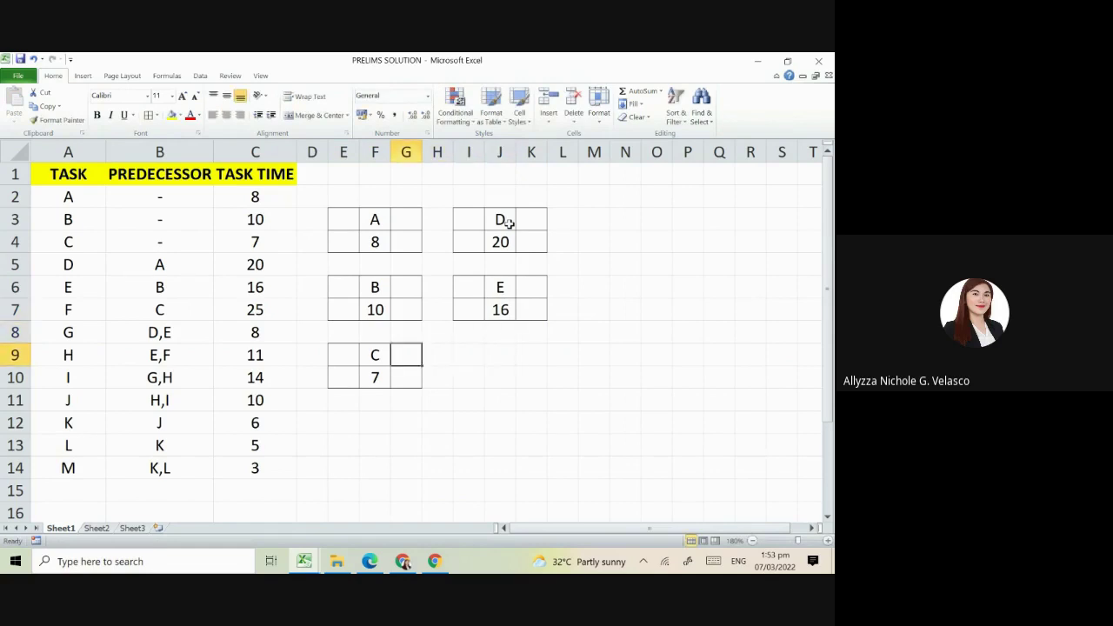
{"action": "key", "text": "shift+Right"}
{"action": "key", "text": "shift+Down"}
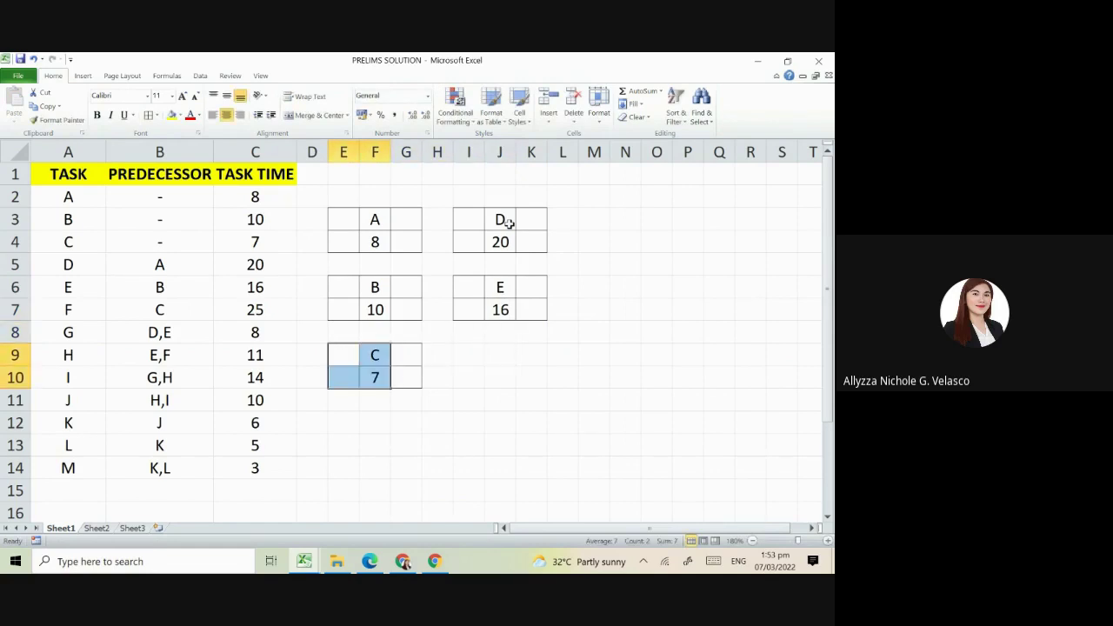
{"action": "key", "text": "shift+Right"}
{"action": "key", "text": "Right"}
{"action": "key", "text": "Right"}
{"action": "key", "text": "Left"}
{"action": "key", "text": "Left"}
{"action": "key", "text": "shift+Right"}
{"action": "key", "text": "shift+Right"}
{"action": "key", "text": "shift+Down"}
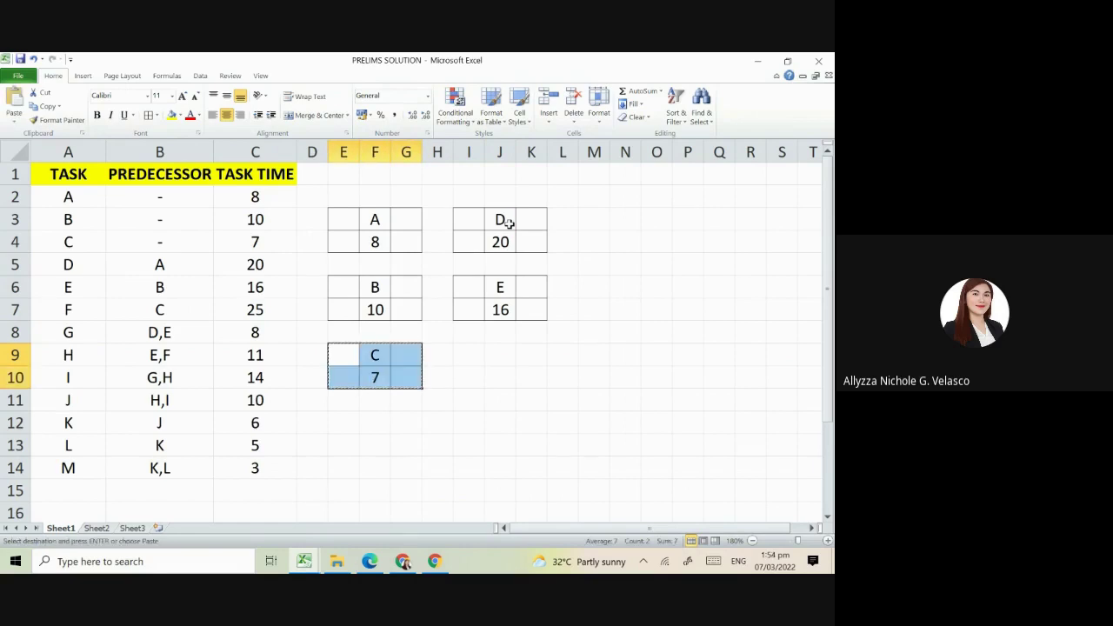
{"action": "key", "text": "ctrl+c"}
{"action": "key", "text": "Right"}
{"action": "key", "text": "Right"}
{"action": "key", "text": "Right"}
{"action": "key", "text": "Right"}
{"action": "key", "text": "ctrl+v"}
Step: Relabel the pasted box as F in J9 and set its task time to 25 in J10
{"action": "key", "text": "Right"}
{"action": "key", "text": "Left"}
{"action": "key", "text": "Right"}
{"action": "type", "text": "F"}
{"action": "key", "text": "Return"}
{"action": "type", "text": "25"}
{"action": "key", "text": "Tab"}
{"action": "key", "text": "Tab"}
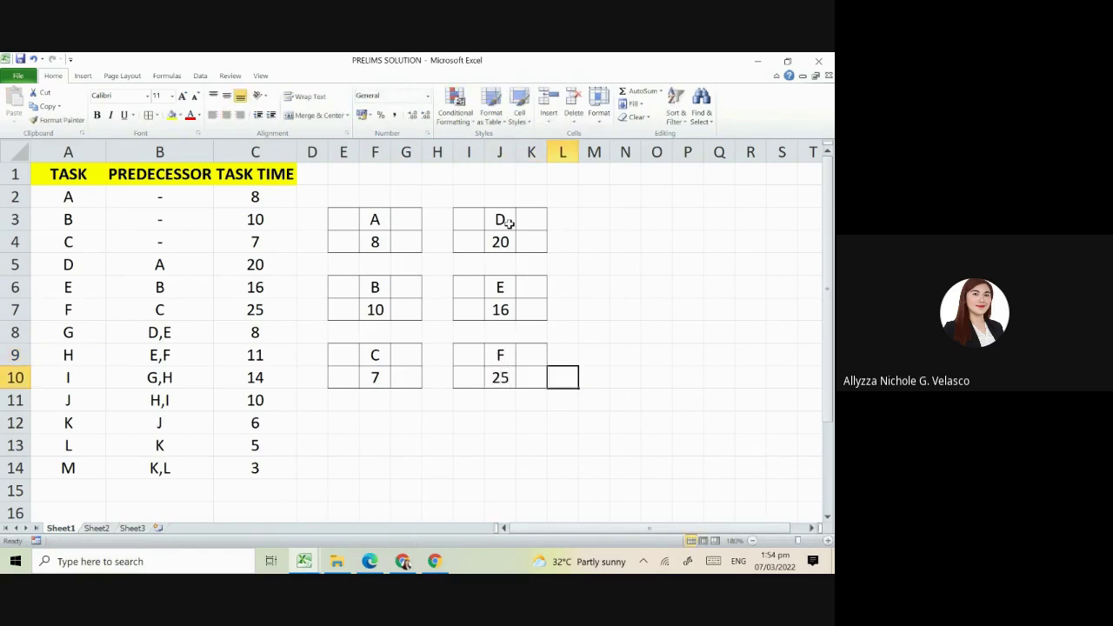
Step: Copy the task D box I3:K4 and paste it at M4:O5 to start the third column of boxes
{"action": "key", "text": "Up"}
{"action": "key", "text": "Up"}
{"action": "key", "text": "Up"}
{"action": "key", "text": "Up"}
{"action": "key", "text": "Up"}
{"action": "key", "text": "Left"}
{"action": "key", "text": "Up"}
{"action": "key", "text": "Up"}
{"action": "key", "text": "Left"}
{"action": "key", "text": "Left"}
{"action": "key", "text": "shift+Right"}
{"action": "key", "text": "shift+Right"}
{"action": "key", "text": "shift+Down"}
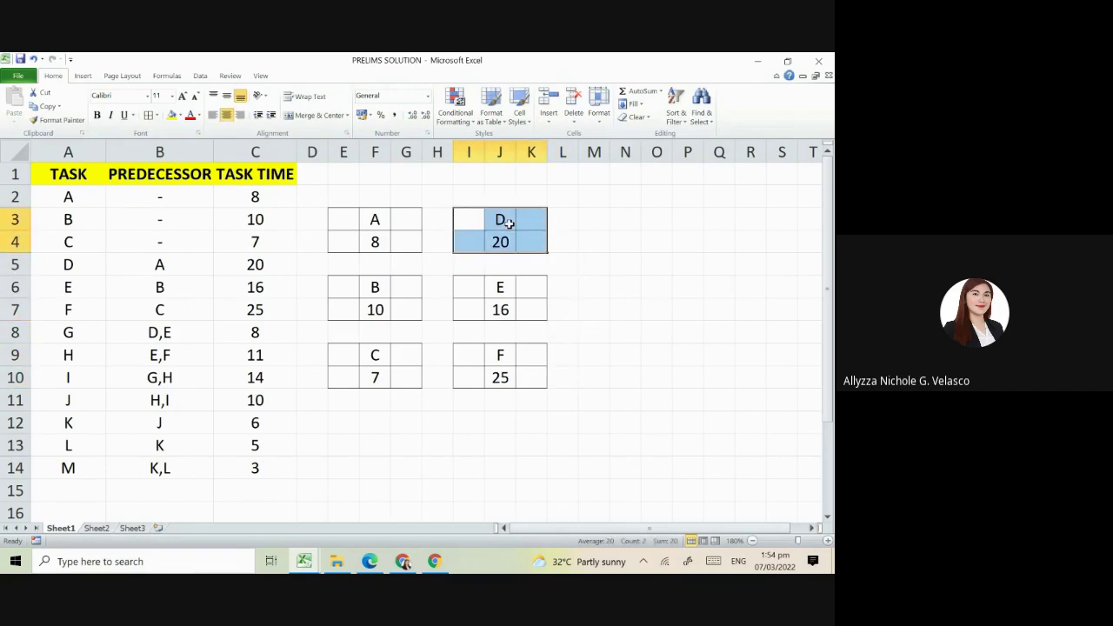
{"action": "key", "text": "ctrl+c"}
{"action": "key", "text": "Right"}
{"action": "key", "text": "Right"}
{"action": "key", "text": "Down"}
{"action": "key", "text": "Down"}
{"action": "key", "text": "Up"}
{"action": "key", "text": "Right"}
{"action": "key", "text": "Right"}
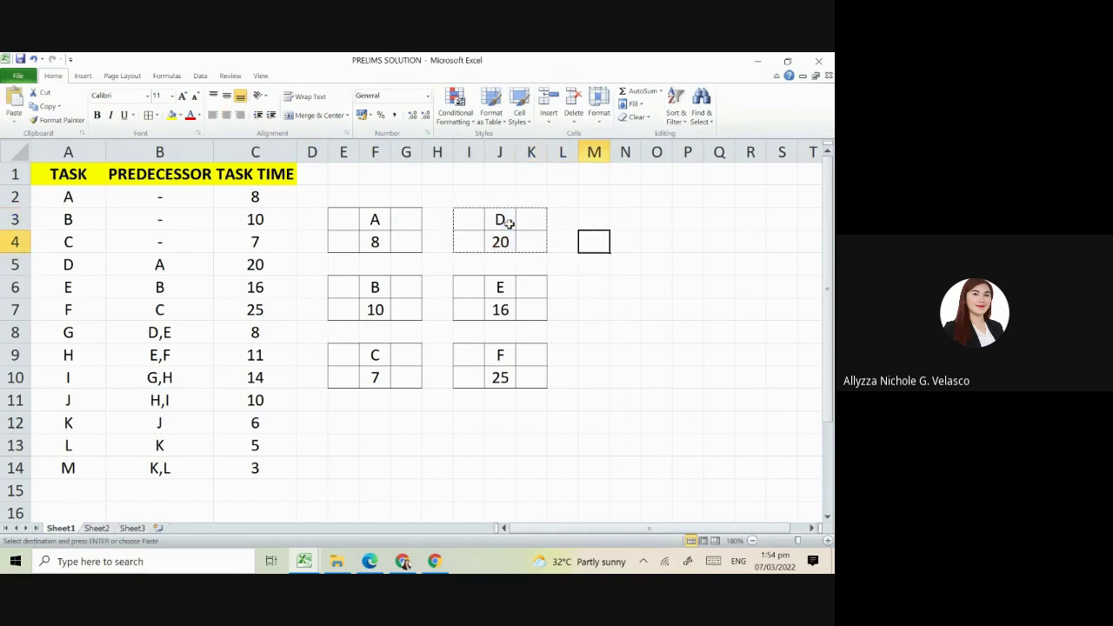
{"action": "key", "text": "ctrl+v"}
{"action": "key", "text": "super+a"}
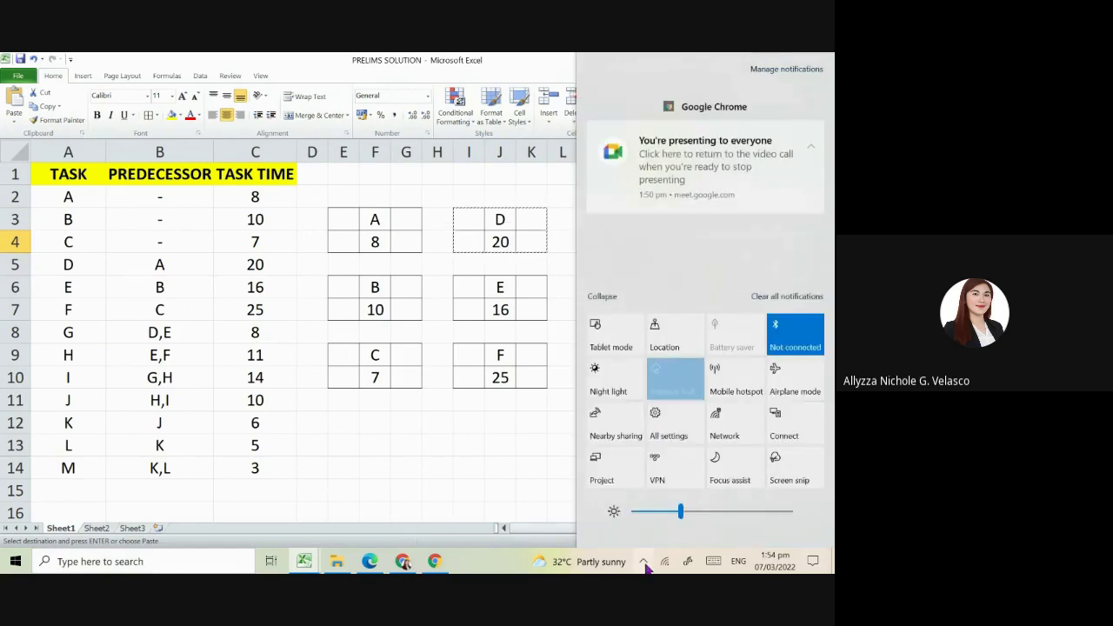
{"action": "left_click", "coordinate": [644, 562]}
{"action": "left_click", "coordinate": [641, 240]}
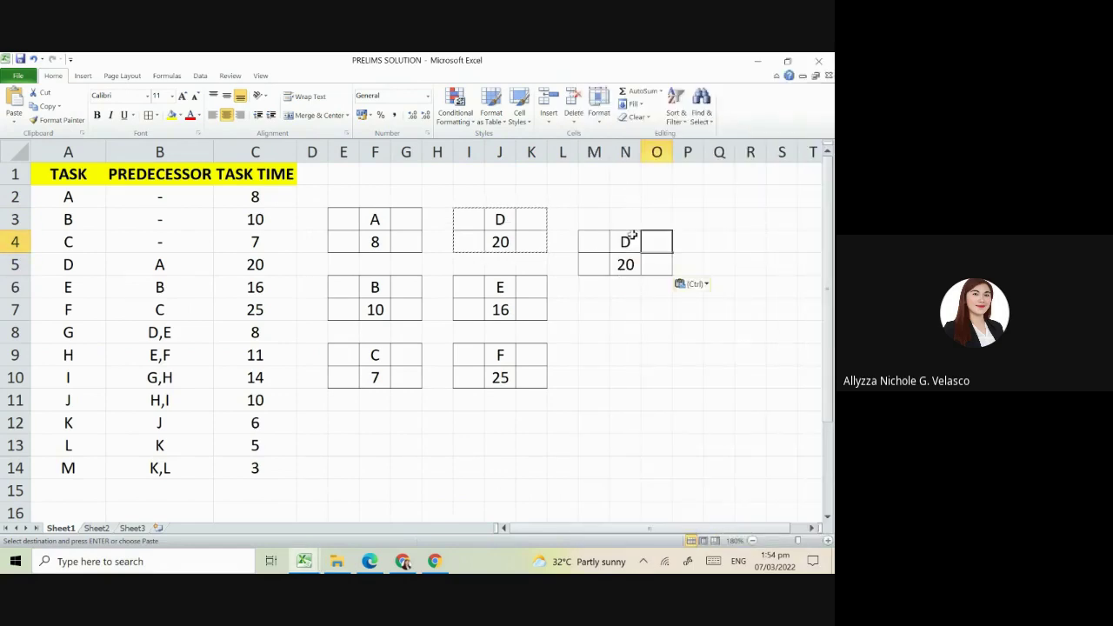
Step: Relabel the box in M4:O5 as G in N4 and set its task time to 8 in N5
{"action": "left_click", "coordinate": [632, 236]}
{"action": "type", "text": "G"}
{"action": "key", "text": "Return"}
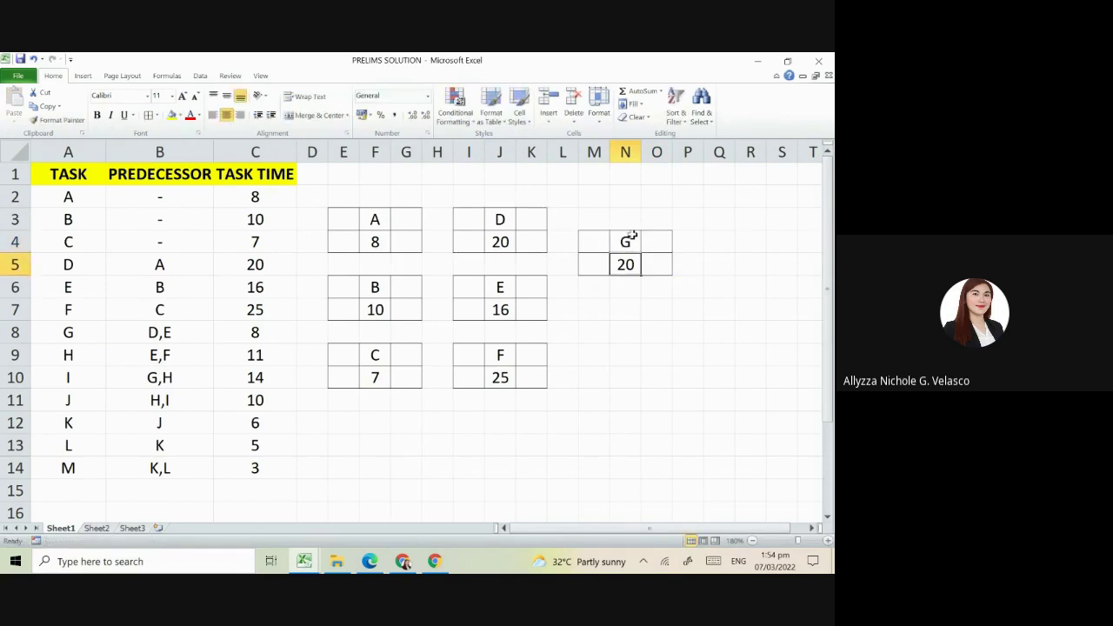
{"action": "type", "text": "8"}
{"action": "key", "text": "Return"}
{"action": "key", "text": "Return"}
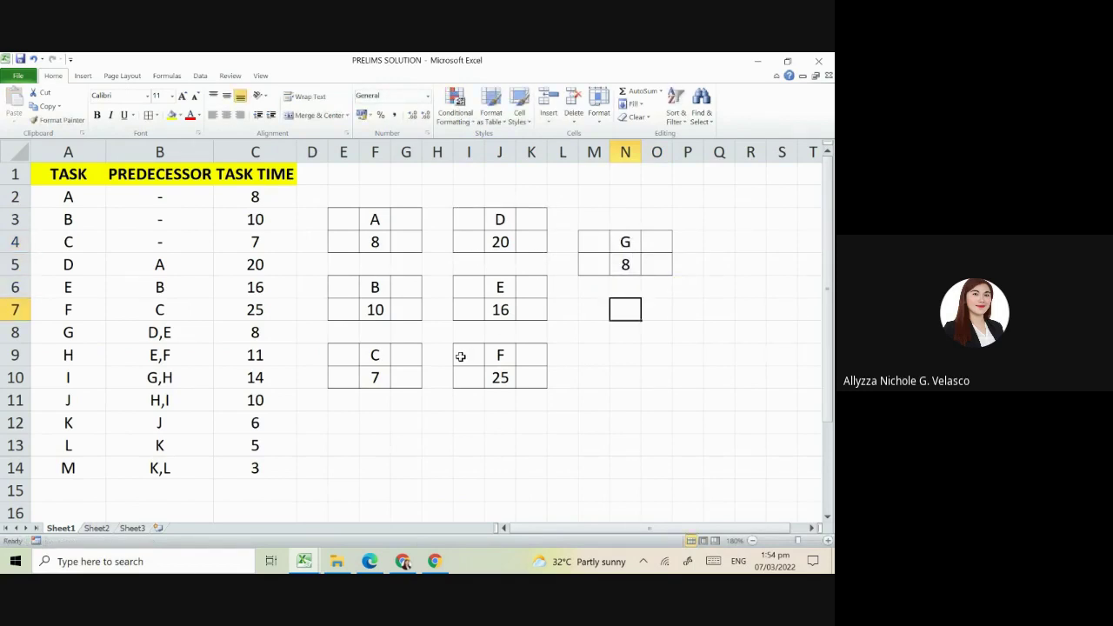
Step: Copy the task F box I9:K10 and paste it at M7:O8 under the task G box
{"action": "left_click_drag", "start_coordinate": [461, 357], "coordinate": [517, 383]}
{"action": "key", "text": "ctrl+c"}
{"action": "left_click", "coordinate": [597, 327]}
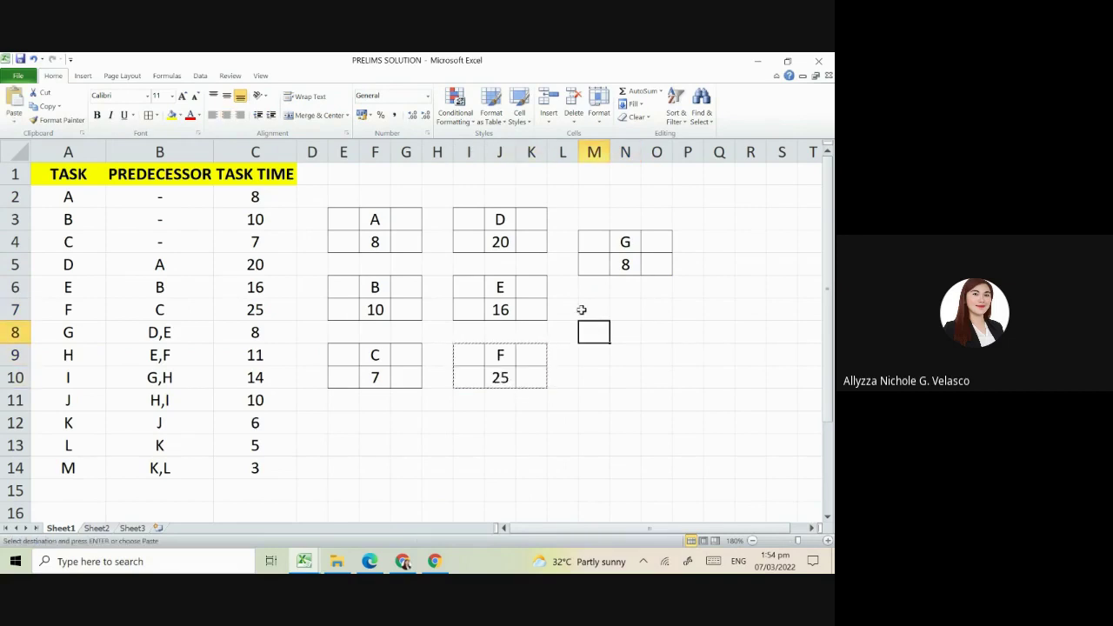
{"action": "left_click", "coordinate": [581, 310]}
{"action": "key", "text": "ctrl+v"}
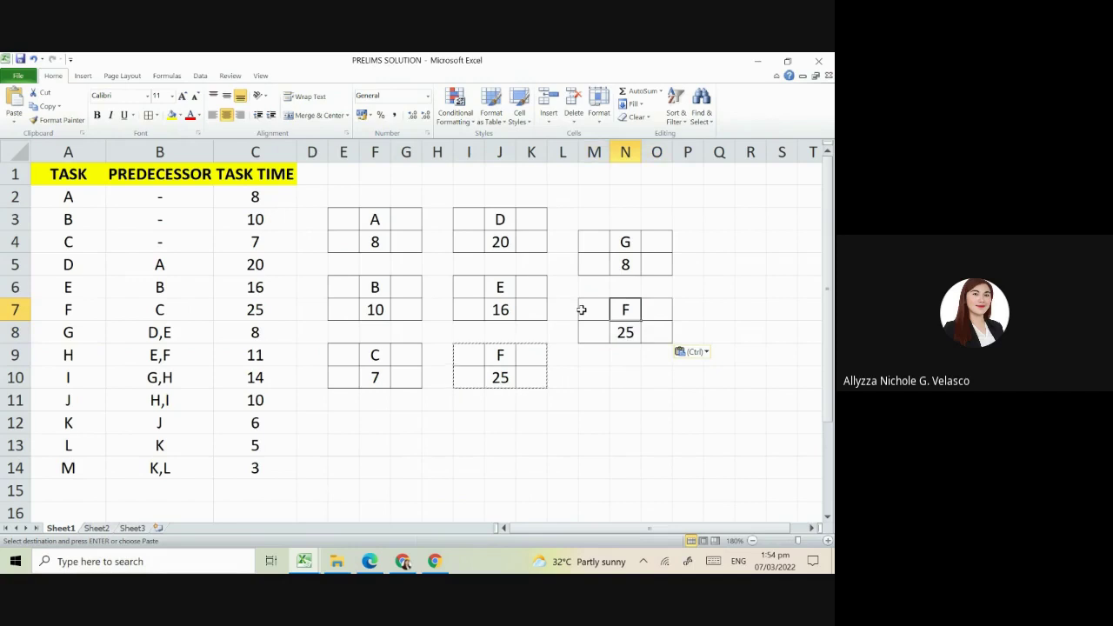
Step: Relabel the pasted box as H in N7 and set its task time to 11 in N8
{"action": "type", "text": "H"}
{"action": "key", "text": "Return"}
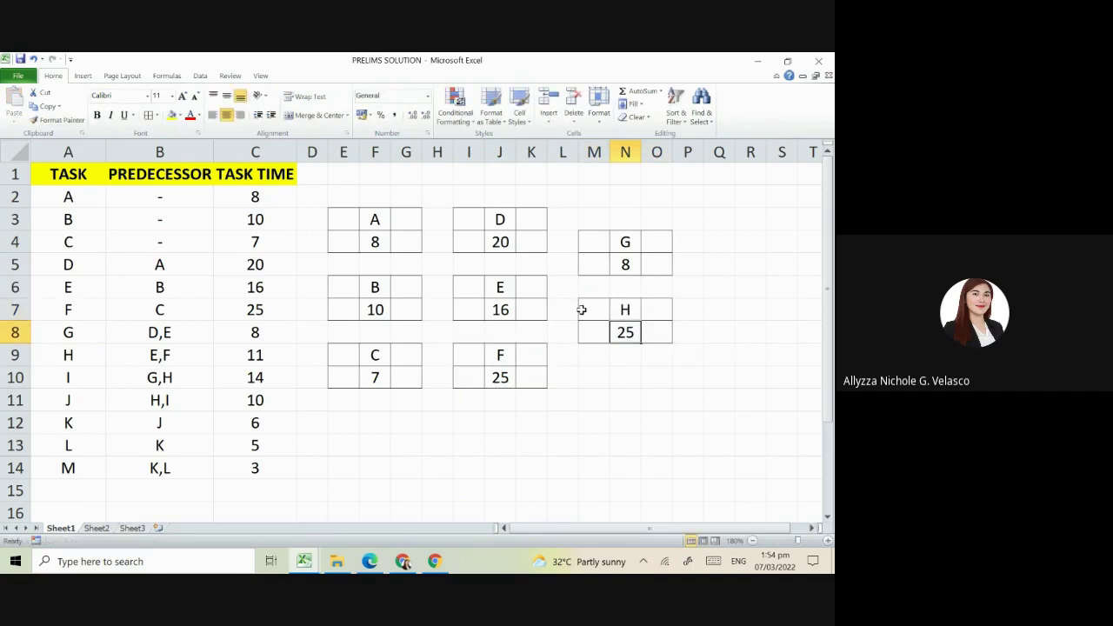
{"action": "type", "text": "11"}
{"action": "key", "text": "Tab"}
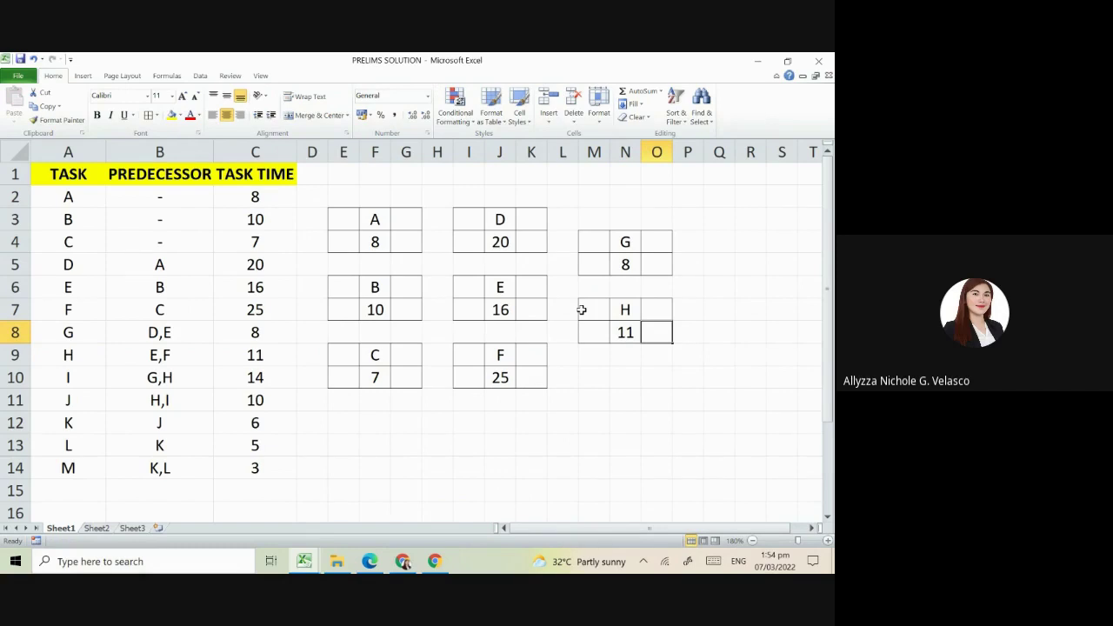
Step: Copy the task G box M4:O5 and paste it at Q5:S6 to start the fourth column of boxes
{"action": "key", "text": "Right"}
{"action": "key", "text": "Up"}
{"action": "key", "text": "Up"}
{"action": "key", "text": "Up"}
{"action": "key", "text": "Left"}
{"action": "key", "text": "Left"}
{"action": "key", "text": "Up"}
{"action": "key", "text": "Left"}
{"action": "key", "text": "shift+Right"}
{"action": "key", "text": "shift+Right"}
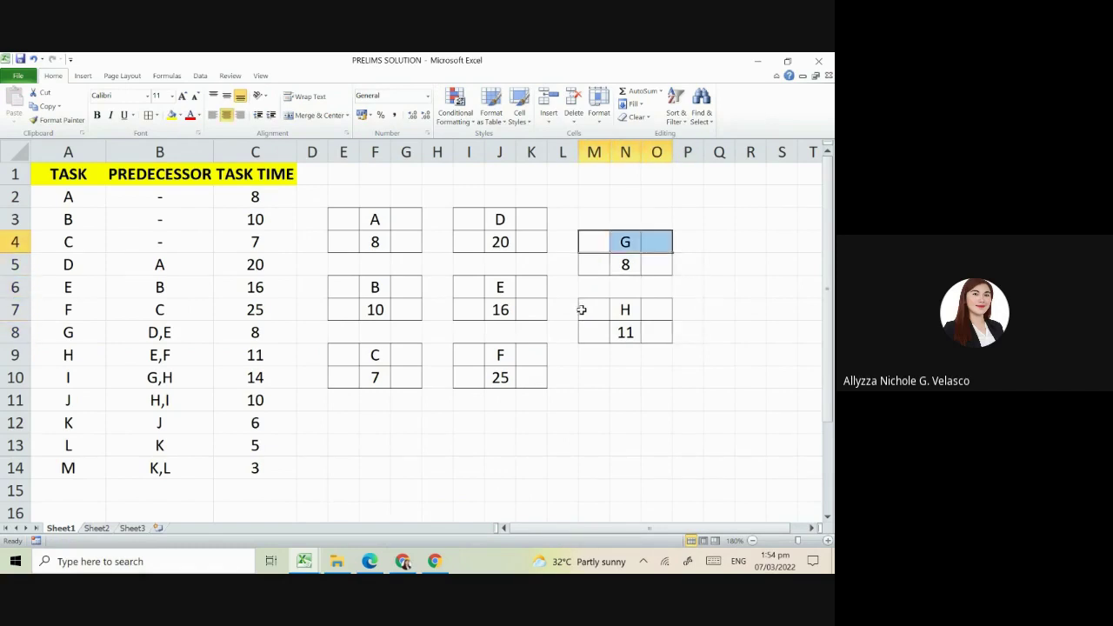
{"action": "key", "text": "shift+Down"}
{"action": "key", "text": "ctrl+c"}
{"action": "key", "text": "Right"}
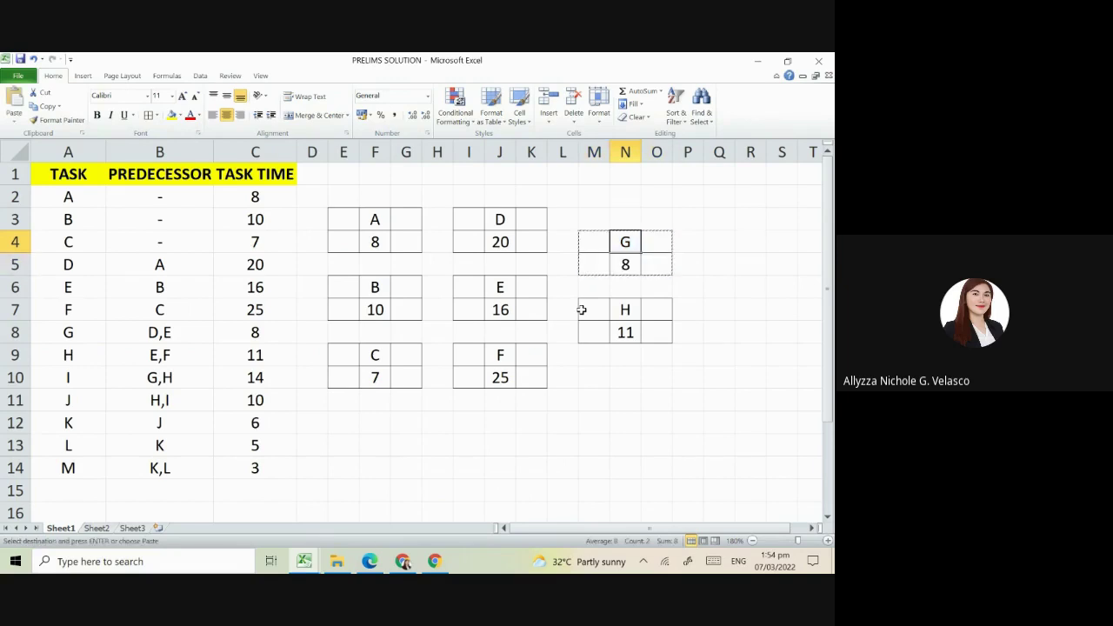
{"action": "key", "text": "Right"}
{"action": "key", "text": "Down"}
{"action": "key", "text": "Right"}
{"action": "key", "text": "Right"}
{"action": "key", "text": "ctrl+v"}
Step: Relabel the box pasted in Q5:S6 as I in cell R5
{"action": "key", "text": "Right"}
{"action": "key", "text": "Right"}
{"action": "key", "text": "Right"}
{"action": "key", "text": "Right"}
{"action": "key", "text": "Right"}
{"action": "key", "text": "Left"}
{"action": "key", "text": "Left"}
{"action": "key", "text": "Left"}
{"action": "key", "text": "Left"}
{"action": "type", "text": "I"}
{"action": "key", "text": "Return"}
Step: Freeze the panes at column D so that the task table in columns A to C stays visible while scrolling
{"action": "key", "text": "Left"}
{"action": "key", "text": "Left"}
{"action": "key", "text": "Left"}
{"action": "key", "text": "Left"}
{"action": "key", "text": "Left"}
{"action": "key", "text": "Left"}
{"action": "key", "text": "Left"}
{"action": "key", "text": "Left"}
{"action": "key", "text": "Left"}
{"action": "key", "text": "Left"}
{"action": "key", "text": "Left"}
{"action": "key", "text": "Left"}
{"action": "key", "text": "Left"}
{"action": "key", "text": "Left"}
{"action": "key", "text": "Left"}
{"action": "key", "text": "Left"}
{"action": "key", "text": "Left"}
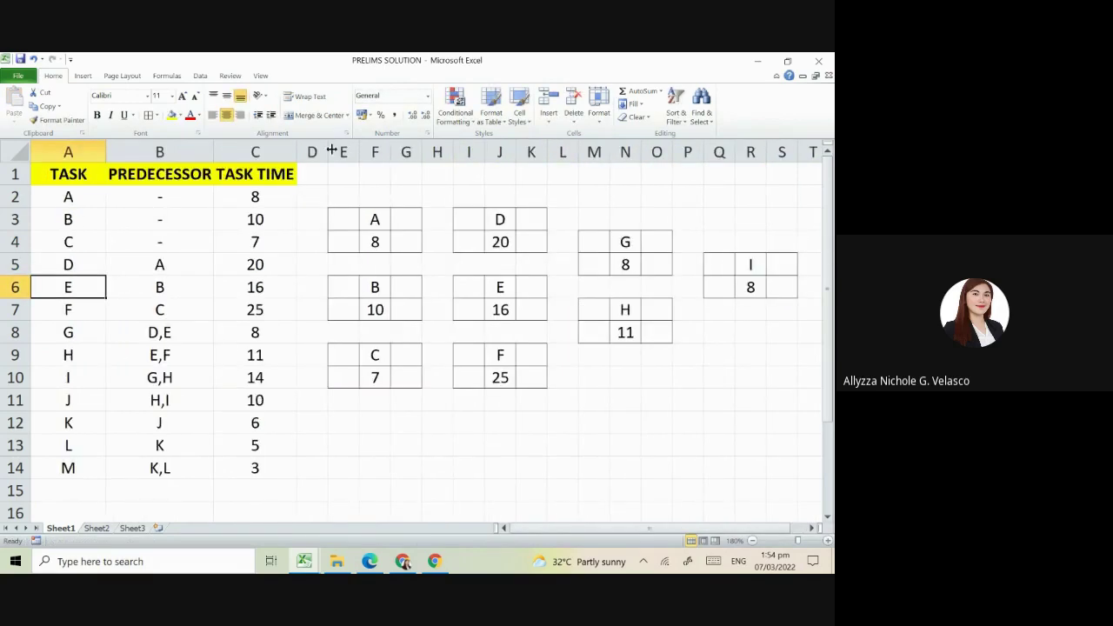
{"action": "left_click", "coordinate": [315, 152]}
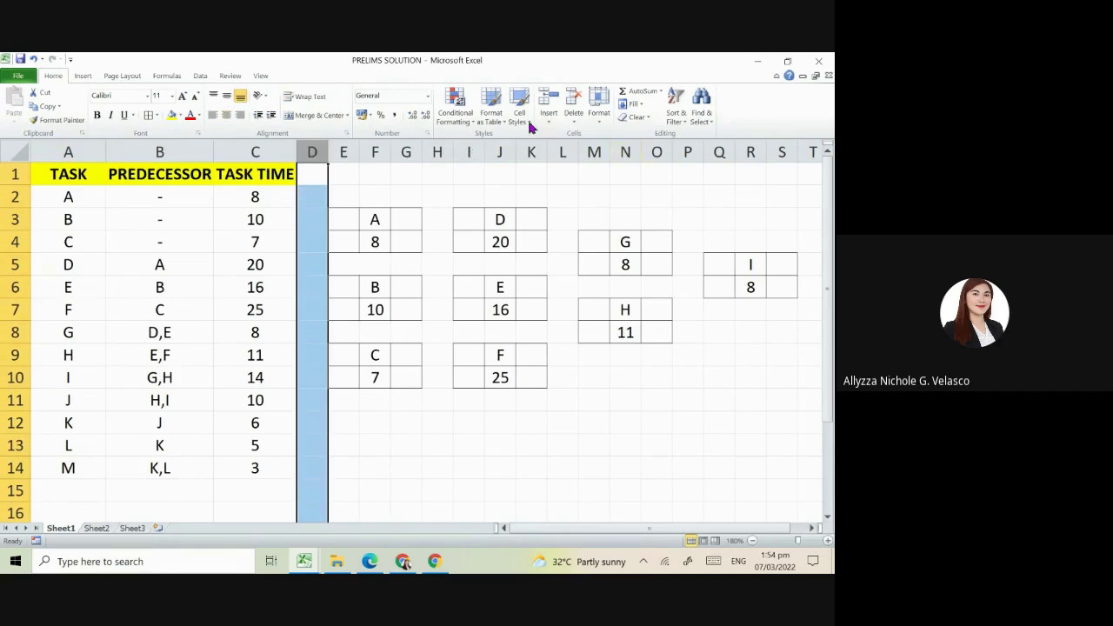
{"action": "left_click", "coordinate": [258, 77]}
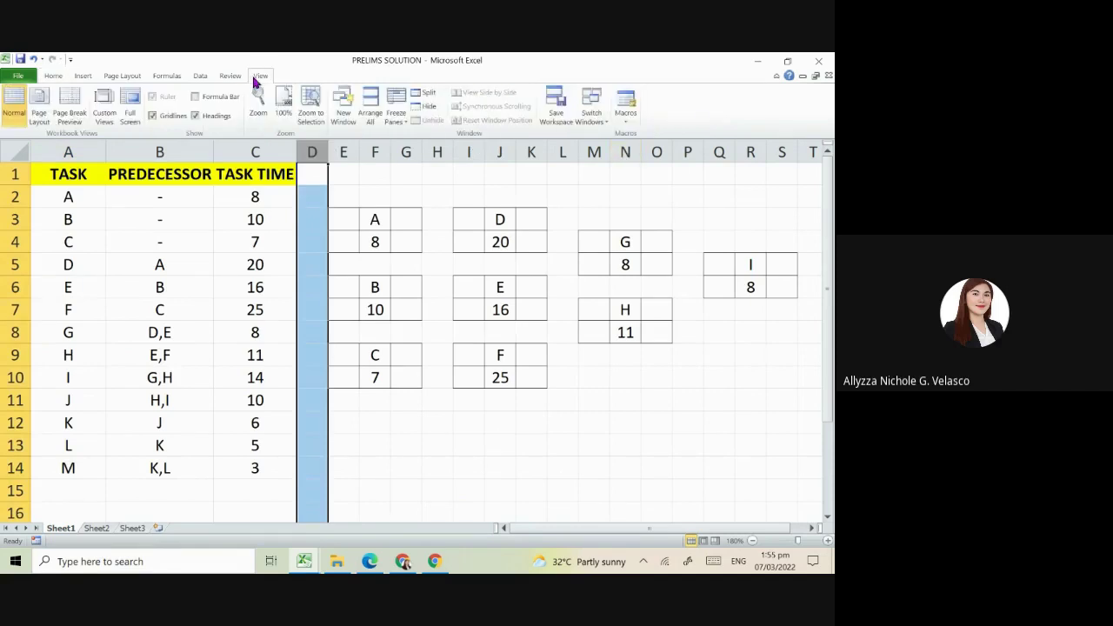
{"action": "left_click", "coordinate": [396, 108]}
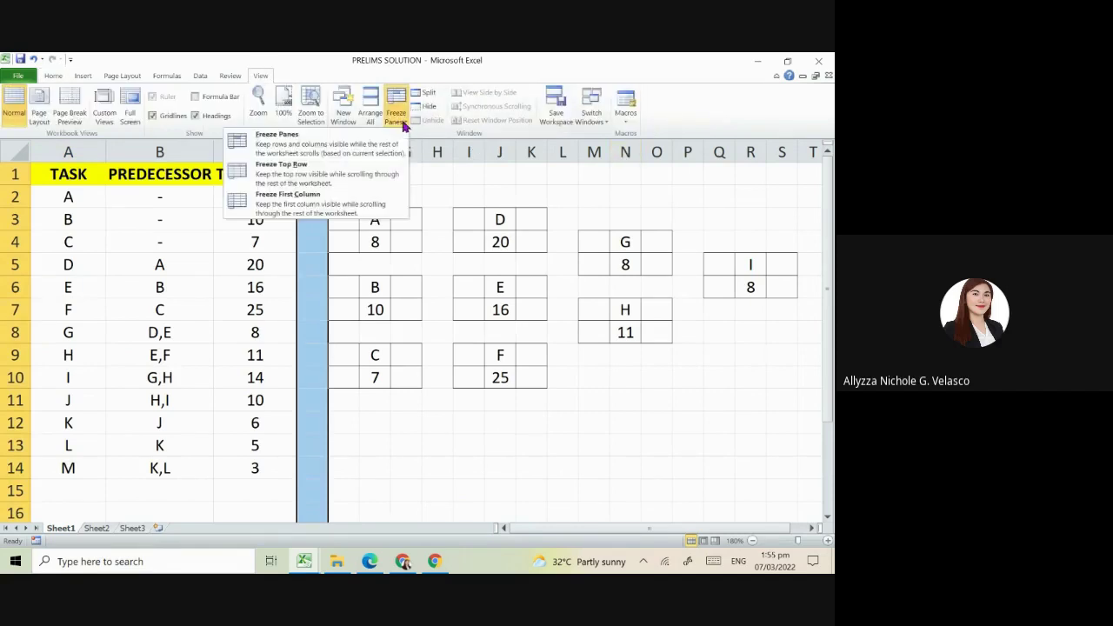
{"action": "left_click", "coordinate": [356, 144]}
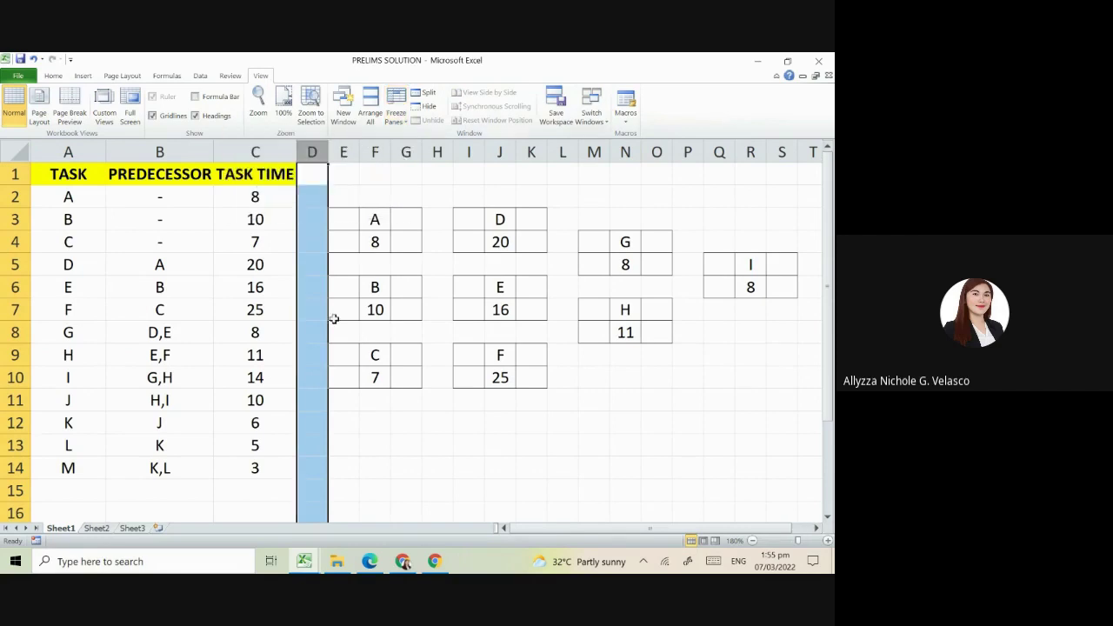
Step: Set the task time of the task I box to 14 in cell R6
{"action": "left_click", "coordinate": [338, 418]}
{"action": "key", "text": "Right"}
{"action": "key", "text": "Right"}
{"action": "key", "text": "Right"}
{"action": "key", "text": "Right"}
{"action": "key", "text": "Right"}
{"action": "key", "text": "Right"}
{"action": "key", "text": "Right"}
{"action": "key", "text": "Right"}
{"action": "key", "text": "Right"}
{"action": "key", "text": "Right"}
{"action": "key", "text": "Right"}
{"action": "key", "text": "Right"}
{"action": "key", "text": "Right"}
{"action": "key", "text": "Right"}
{"action": "key", "text": "Right"}
{"action": "key", "text": "Right"}
{"action": "key", "text": "Right"}
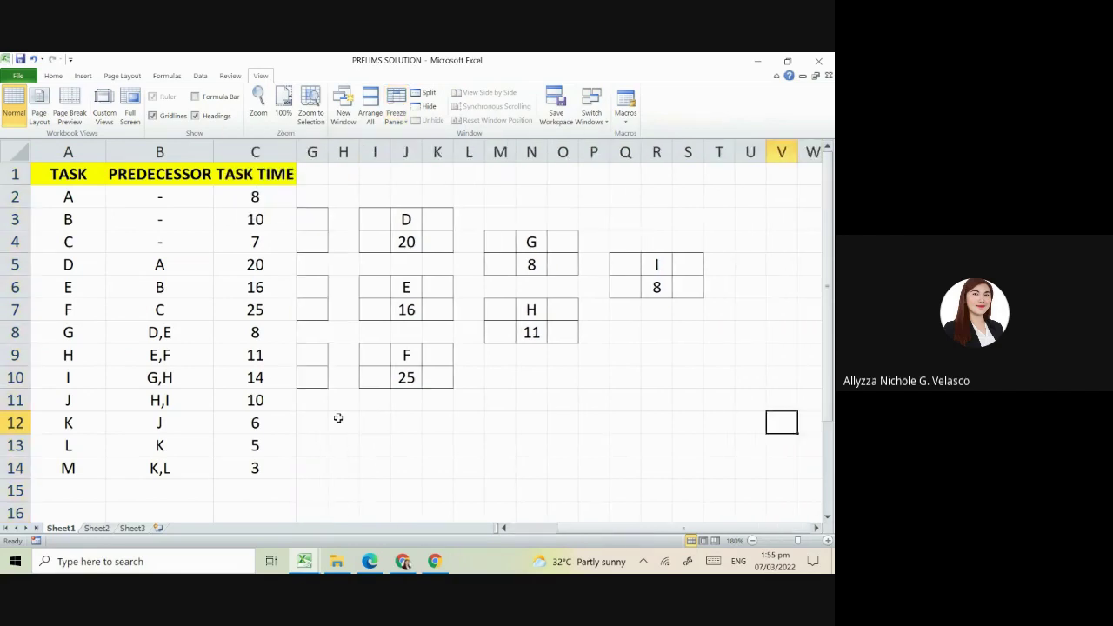
{"action": "key", "text": "Right"}
{"action": "left_click", "coordinate": [624, 288]}
{"action": "type", "text": "14"}
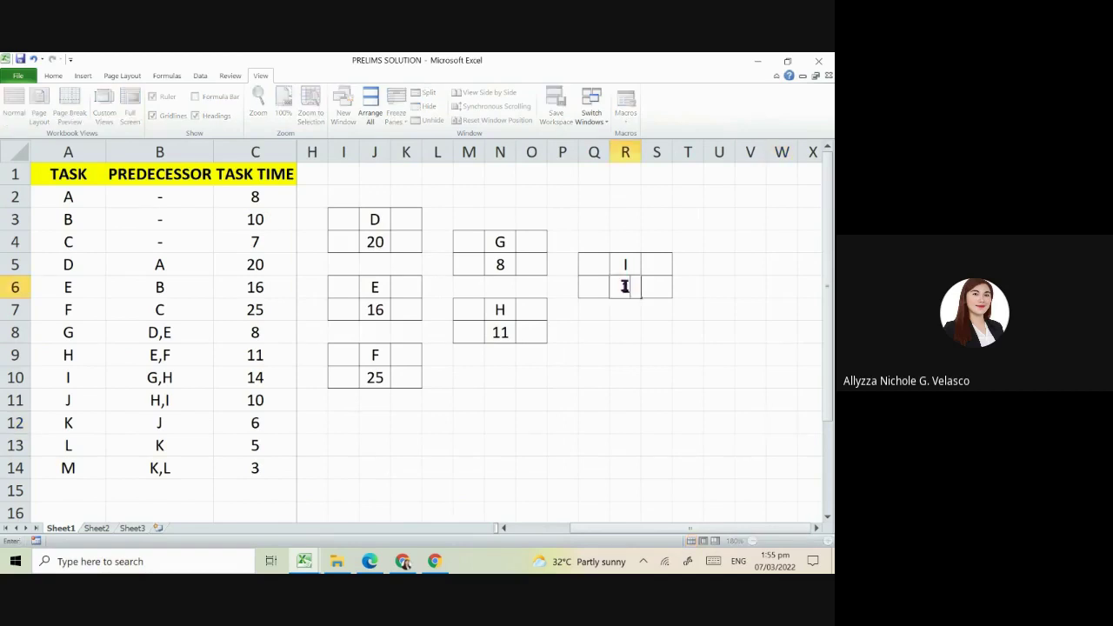
{"action": "left_click", "coordinate": [554, 282]}
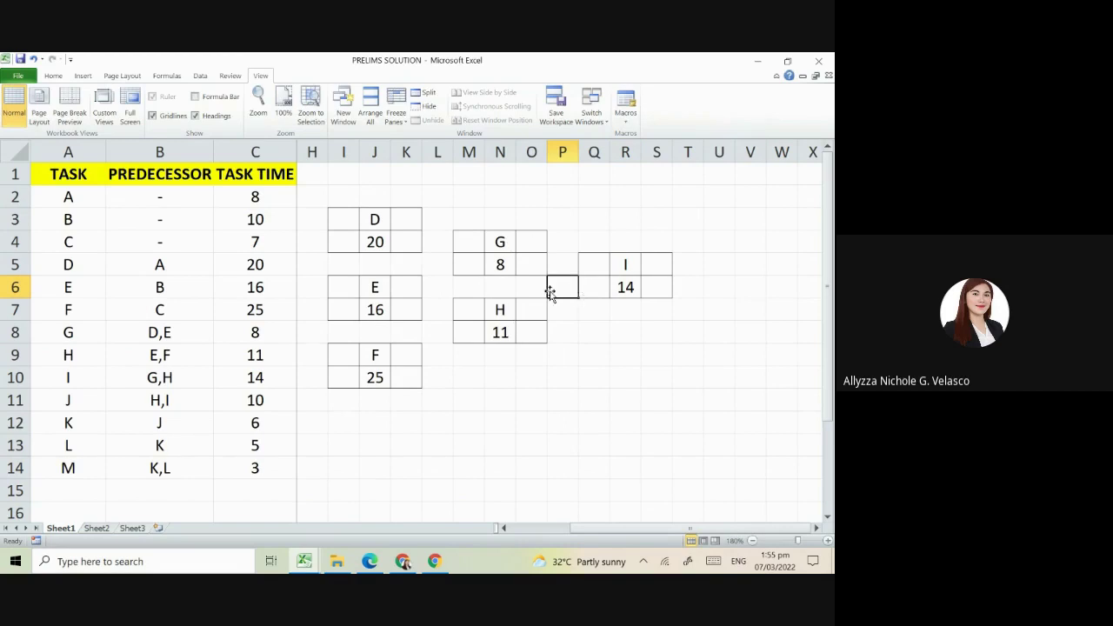
{"action": "left_click", "coordinate": [623, 267]}
{"action": "key", "text": "Left"}
{"action": "key", "text": "shift+Right"}
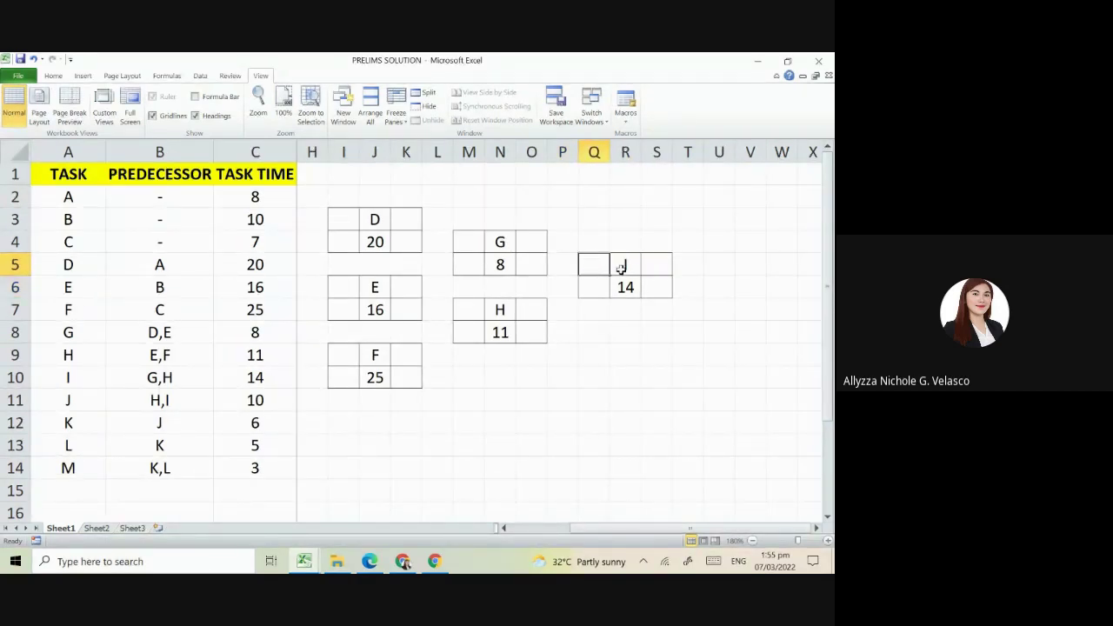
{"action": "key", "text": "shift+Right"}
{"action": "key", "text": "shift+Down"}
{"action": "key", "text": "ctrl+c"}
{"action": "key", "text": "Down"}
{"action": "key", "text": "Down"}
{"action": "key", "text": "Down"}
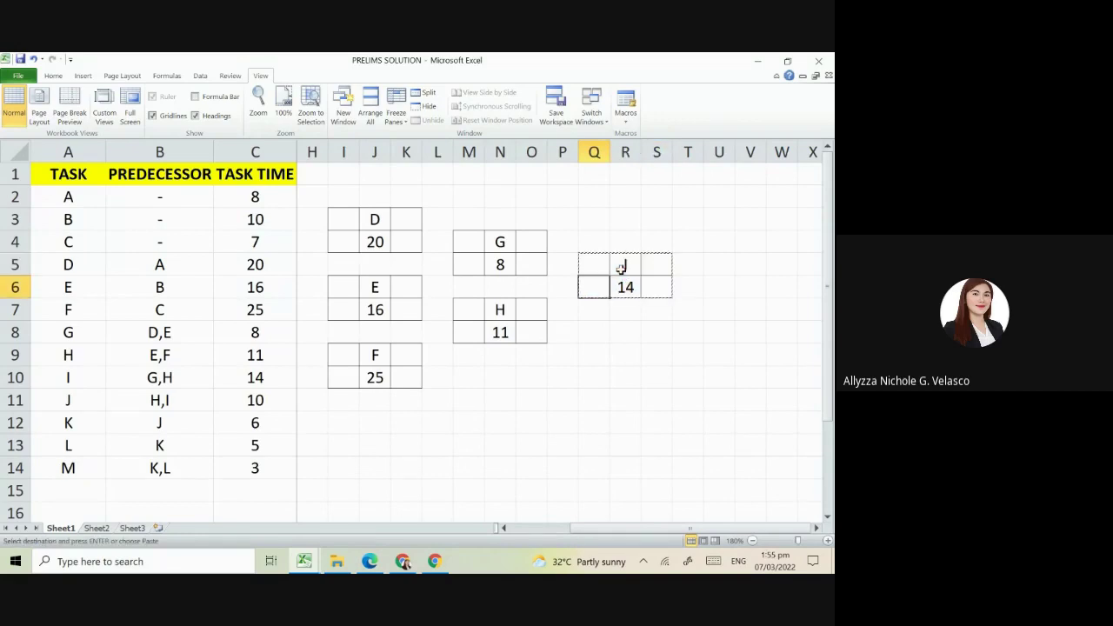
{"action": "type", "text": "v"}
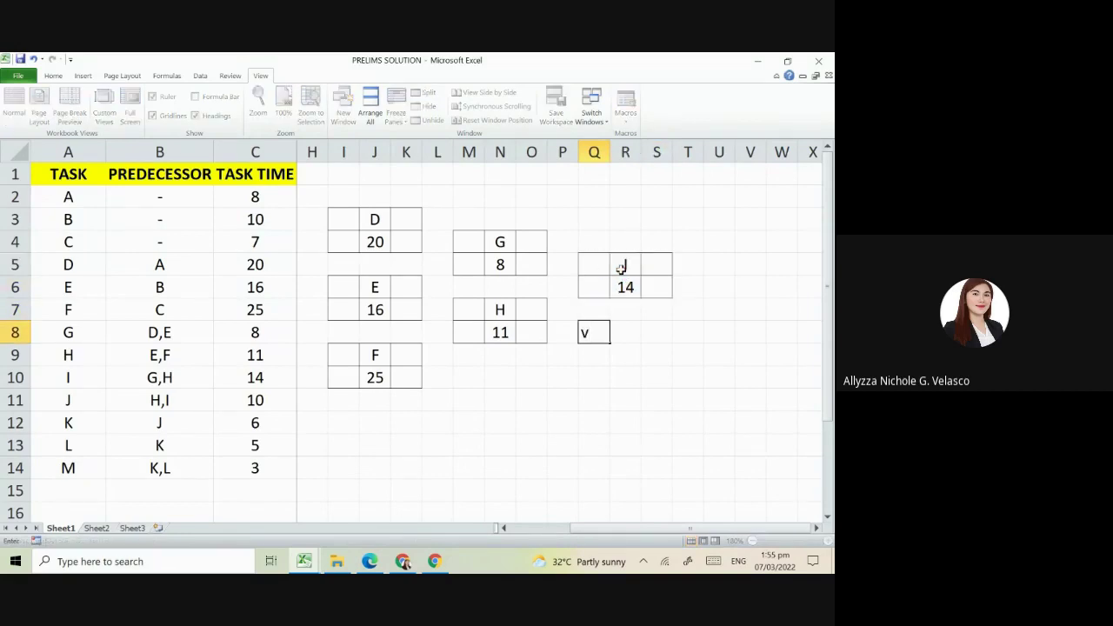
{"action": "key", "text": "Escape"}
{"action": "key", "text": "Up"}
{"action": "key", "text": "Up"}
{"action": "key", "text": "Up"}
{"action": "key", "text": "shift+Right"}
{"action": "key", "text": "shift+Right"}
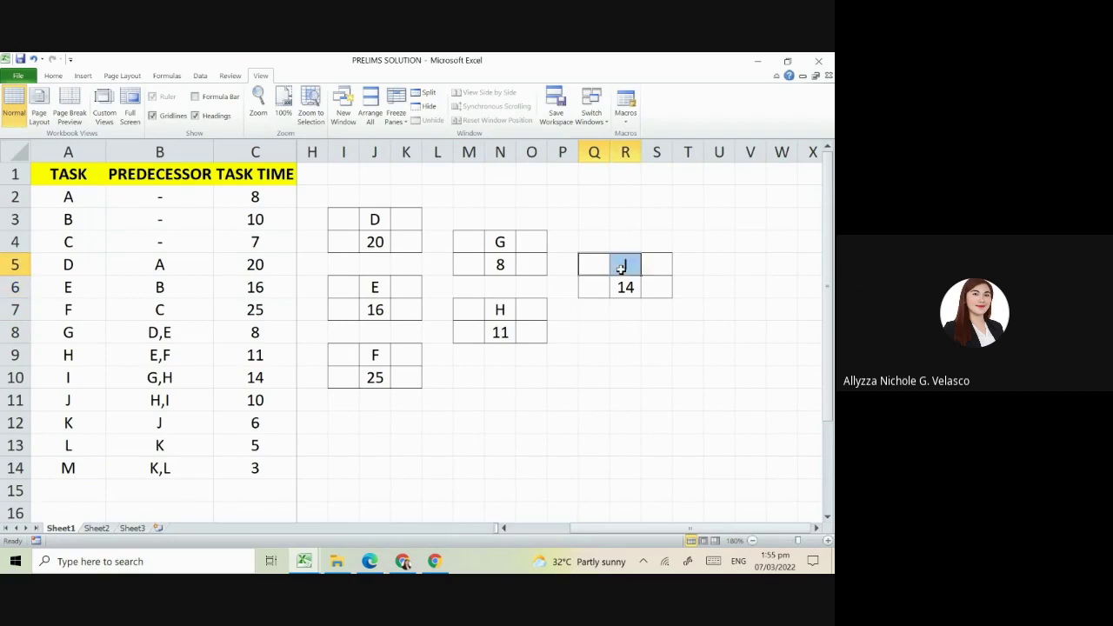
{"action": "key", "text": "shift+Down"}
{"action": "key", "text": "ctrl+c"}
{"action": "key", "text": "Down"}
{"action": "key", "text": "Down"}
{"action": "key", "text": "Down"}
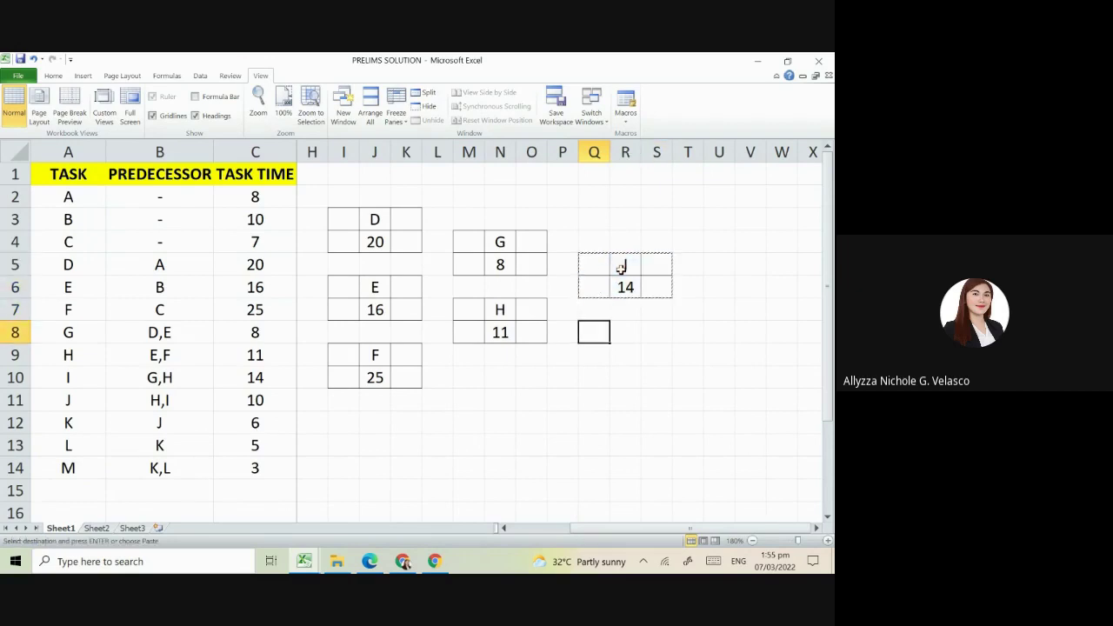
{"action": "type", "text": "v"}
{"action": "key", "text": "BackSpace"}
{"action": "key", "text": "Escape"}
Step: Copy the task H box M7:O8 and paste it at Q8:S9, below the task I box
{"action": "key", "text": "Up"}
{"action": "key", "text": "Left"}
{"action": "key", "text": "Left"}
{"action": "key", "text": "Left"}
{"action": "key", "text": "Left"}
{"action": "key", "text": "shift+Right"}
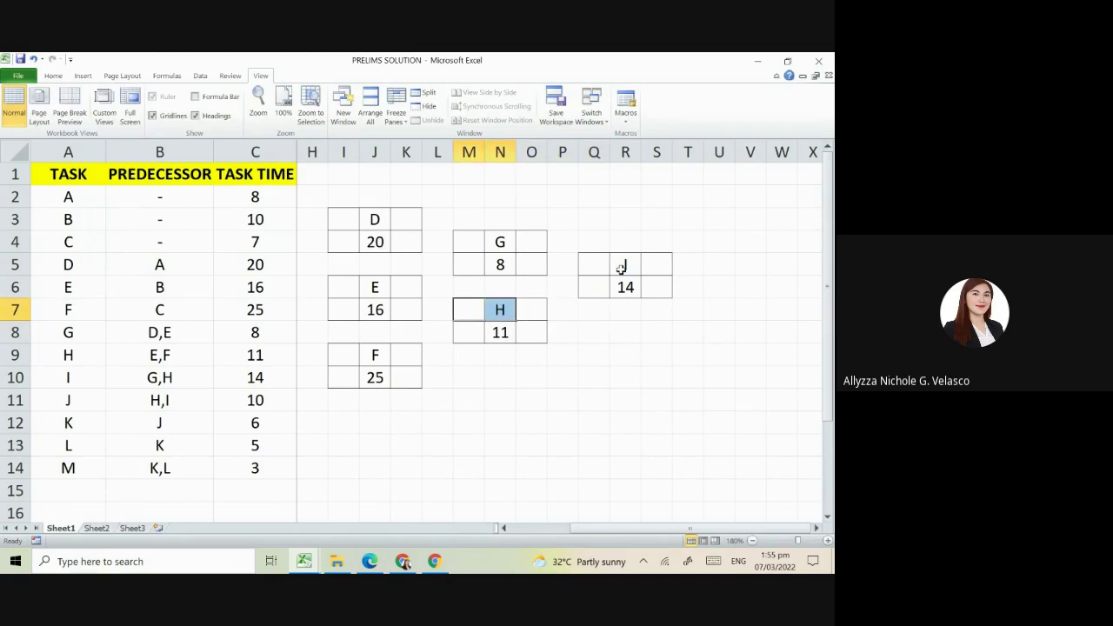
{"action": "key", "text": "shift+Right"}
{"action": "key", "text": "shift+Down"}
{"action": "key", "text": "ctrl+c"}
{"action": "key", "text": "Right"}
{"action": "key", "text": "Right"}
{"action": "key", "text": "Right"}
{"action": "key", "text": "Right"}
{"action": "key", "text": "Down"}
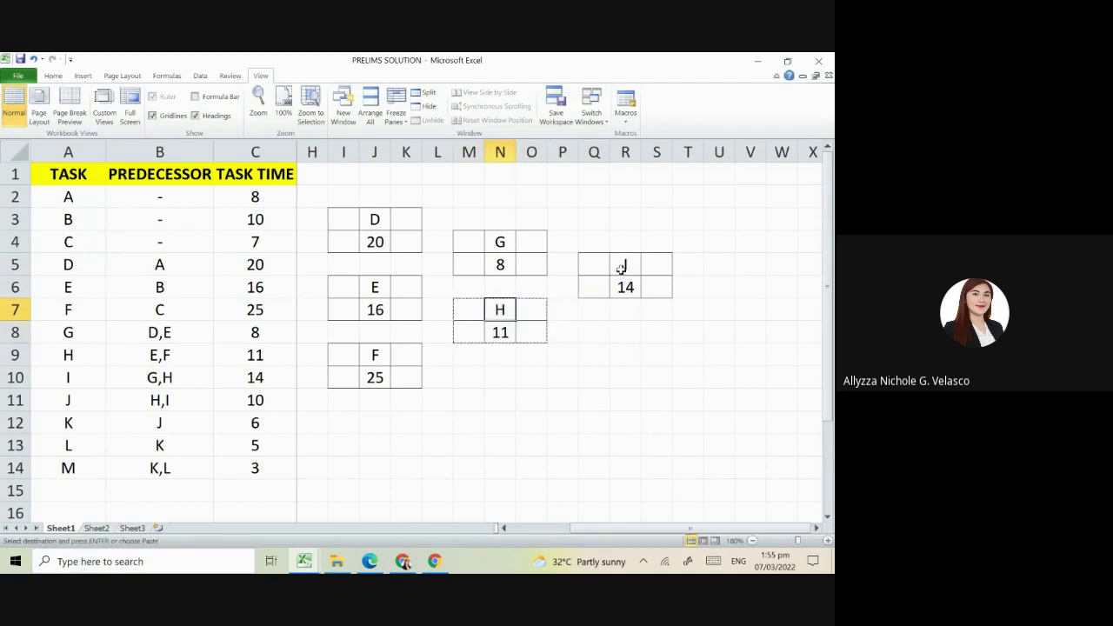
{"action": "key", "text": "ctrl+v"}
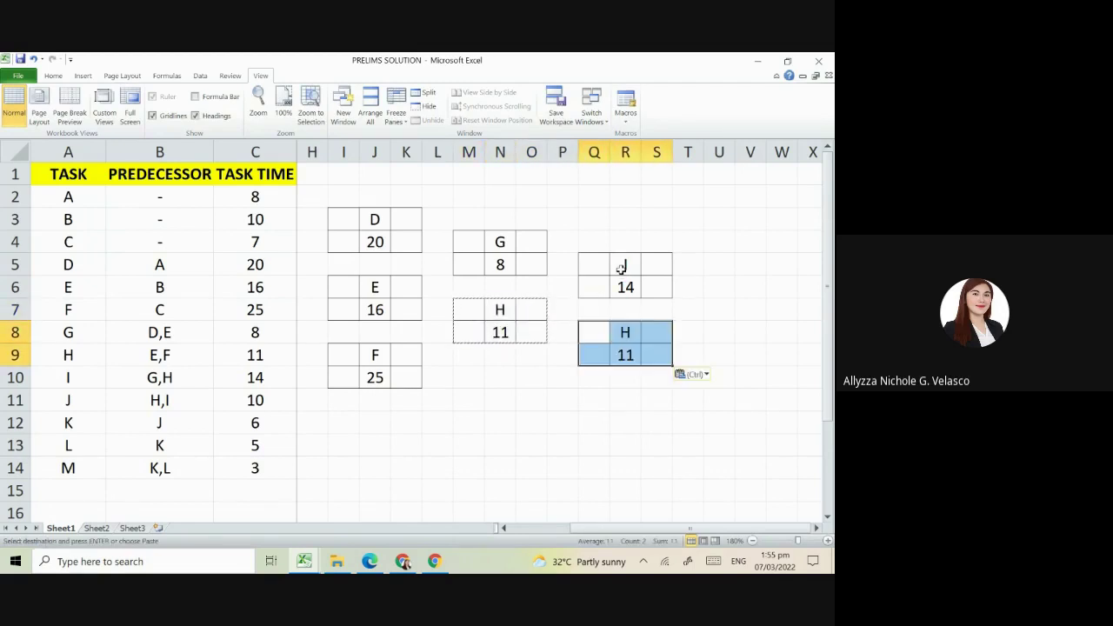
Step: Relabel the box in Q8:S9 as J in R8 and set its task time to 10 in R9
{"action": "key", "text": "Right"}
{"action": "key", "text": "Escape"}
{"action": "type", "text": "J"}
{"action": "key", "text": "Return"}
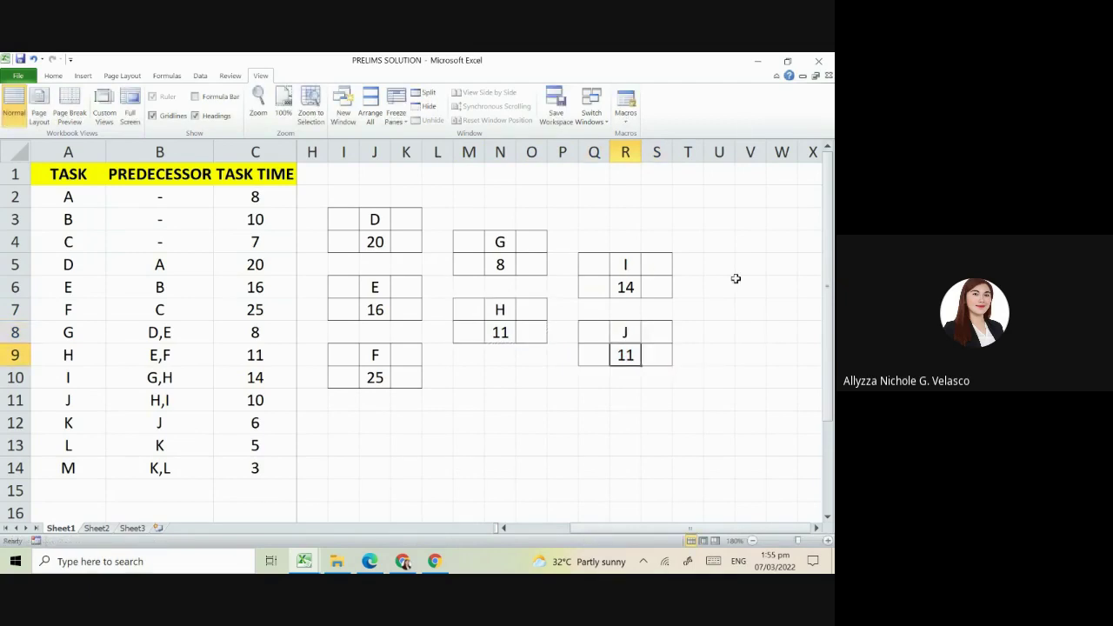
{"action": "type", "text": "10"}
{"action": "key", "text": "Tab"}
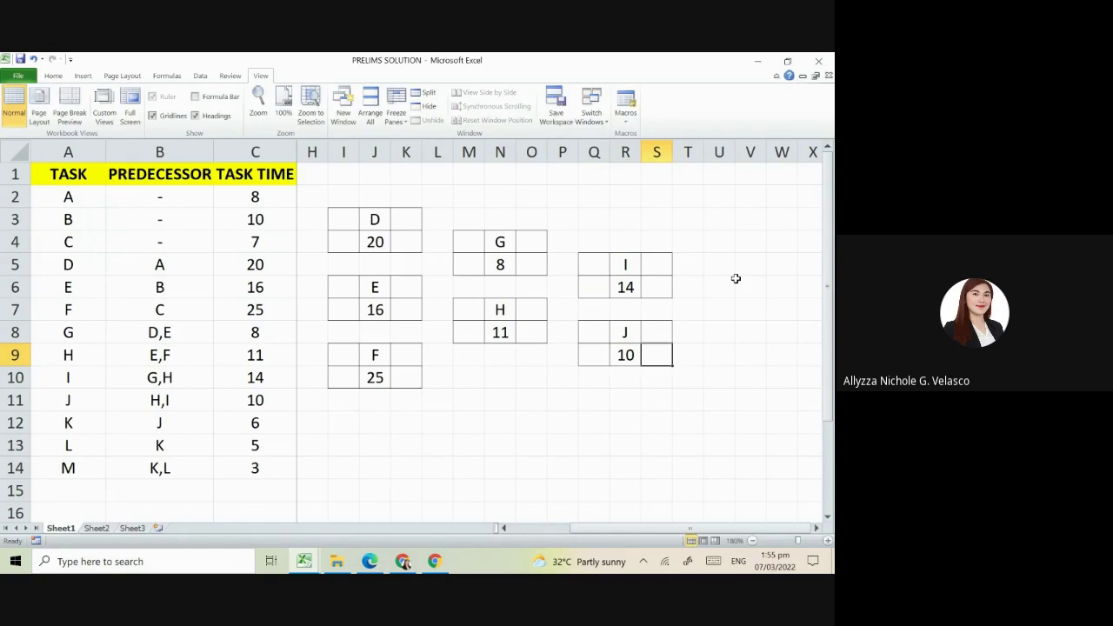
Step: Copy the task J box Q8:S9 and paste it at U8:W9 to start the fifth column of boxes
{"action": "key", "text": "Right"}
{"action": "key", "text": "Up"}
{"action": "key", "text": "Left"}
{"action": "key", "text": "Left"}
{"action": "key", "text": "Left"}
{"action": "key", "text": "shift+Right"}
{"action": "key", "text": "shift+Right"}
{"action": "key", "text": "shift+Down"}
{"action": "key", "text": "ctrl+c"}
{"action": "key", "text": "Right"}
{"action": "key", "text": "Right"}
{"action": "key", "text": "Right"}
{"action": "key", "text": "Right"}
{"action": "key", "text": "ctrl+v"}
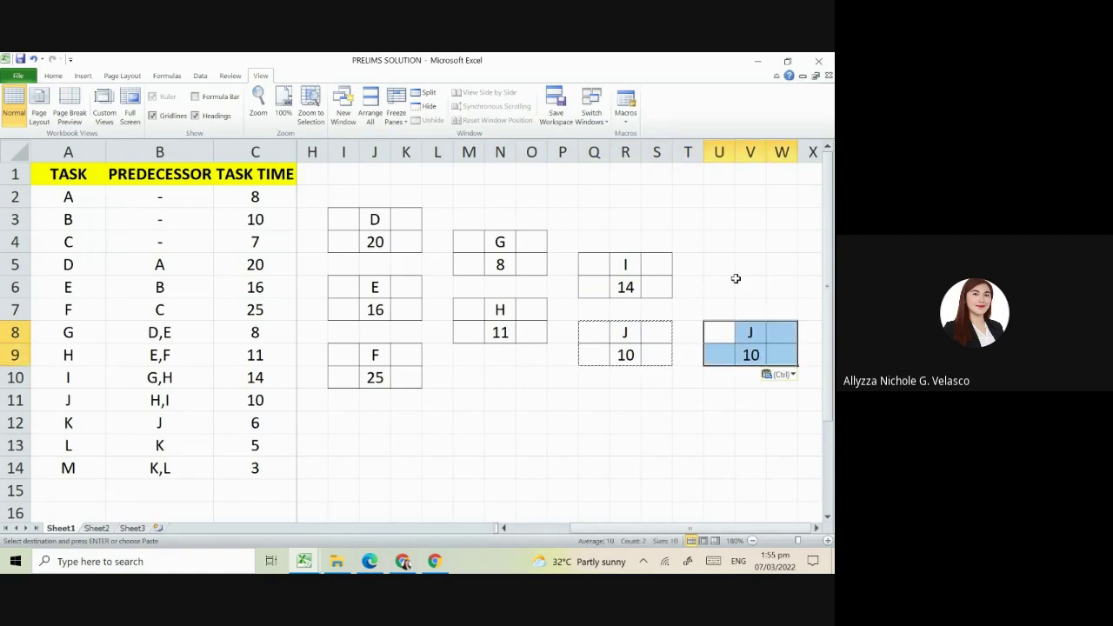
Step: Relabel the box in U8:W9 as K in V8 and set its task time to 6 in V9
{"action": "key", "text": "Up"}
{"action": "key", "text": "Down"}
{"action": "key", "text": "Right"}
{"action": "type", "text": "K"}
{"action": "key", "text": "Tab"}
{"action": "key", "text": "Down"}
{"action": "key", "text": "Left"}
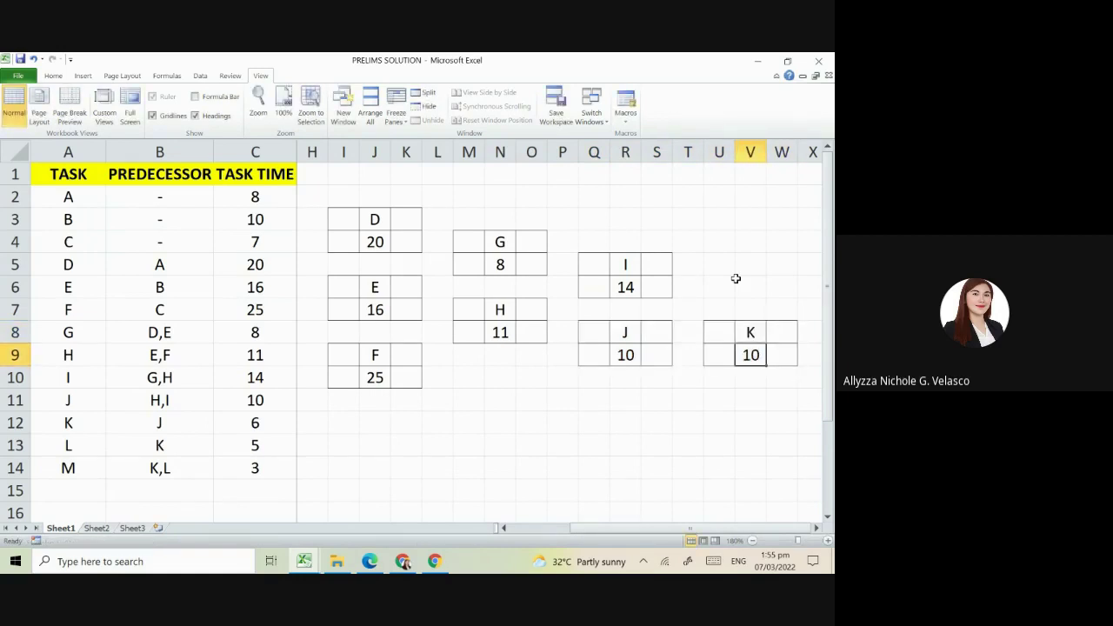
{"action": "type", "text": "6"}
{"action": "key", "text": "Tab"}
Step: Copy the task K box U8:W9
{"action": "key", "text": "Up"}
{"action": "key", "text": "Left"}
{"action": "key", "text": "Left"}
{"action": "key", "text": "shift+Right"}
{"action": "key", "text": "shift+Down"}
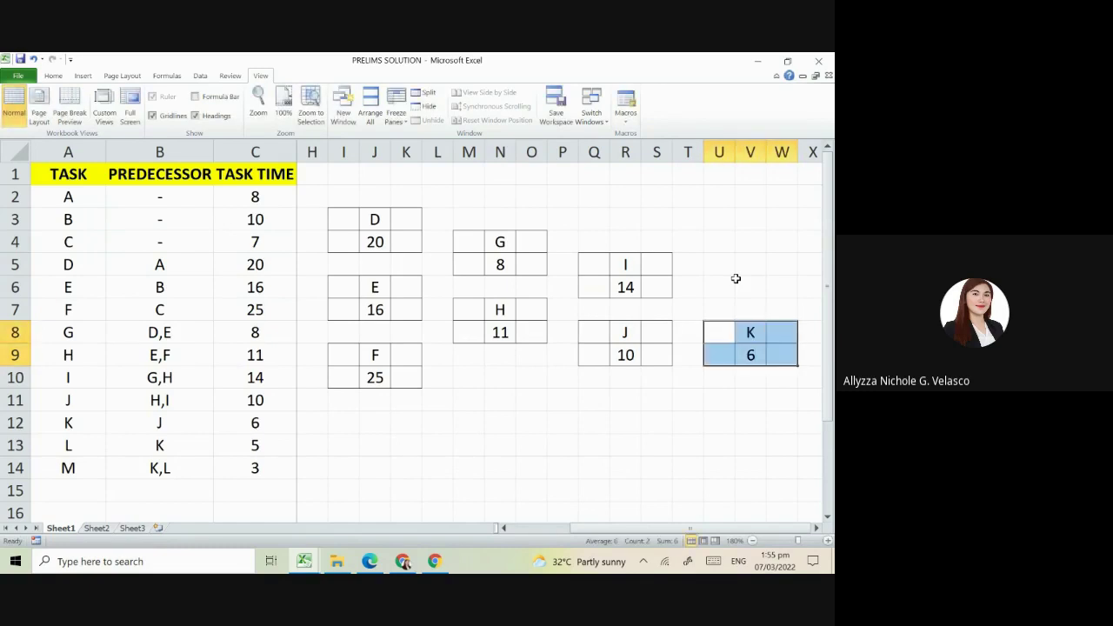
{"action": "key", "text": "ctrl+c"}
{"action": "key", "text": "Right"}
{"action": "key", "text": "Right"}
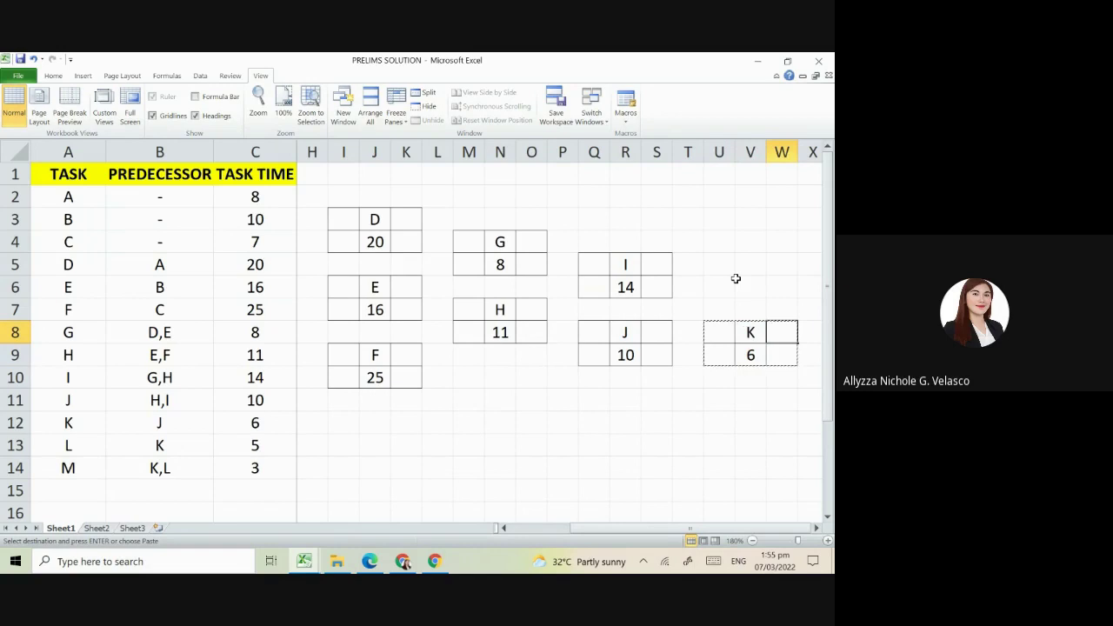
{"action": "key", "text": "Right"}
{"action": "key", "text": "ctrl+v"}
{"action": "key", "text": "Left"}
{"action": "key", "text": "Right"}
{"action": "key", "text": "Right"}
{"action": "key", "text": "Right"}
{"action": "key", "text": "Left"}
{"action": "key", "text": "Left"}
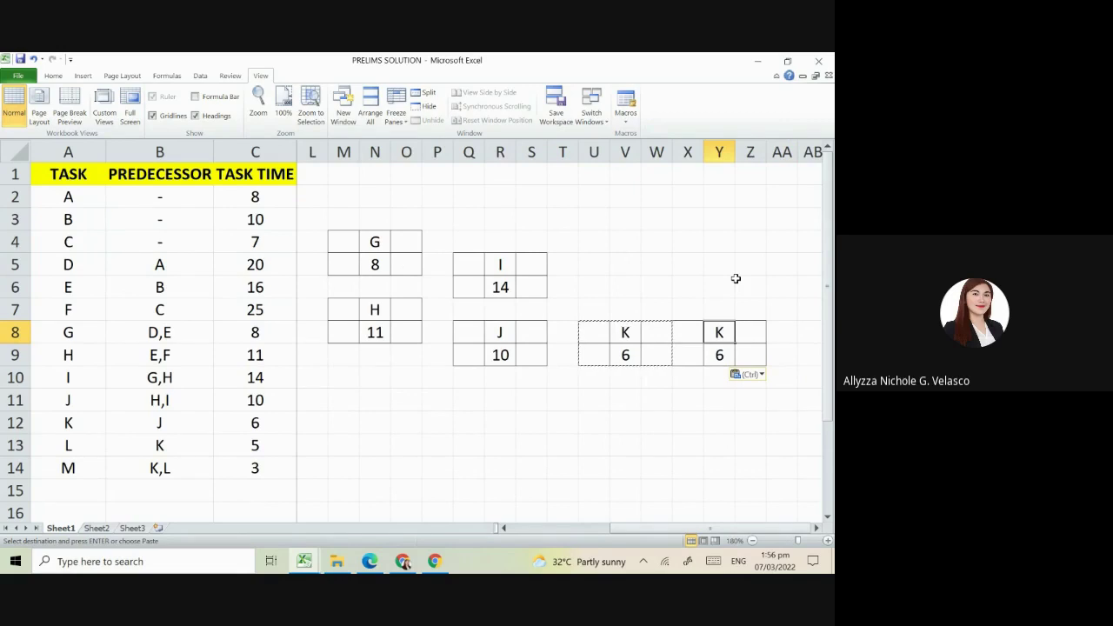
{"action": "key", "text": "ctrl+z"}
Step: Paste the copied task K box at Y8:AA9 and relabel it as L in cell Z8
{"action": "key", "text": "Right"}
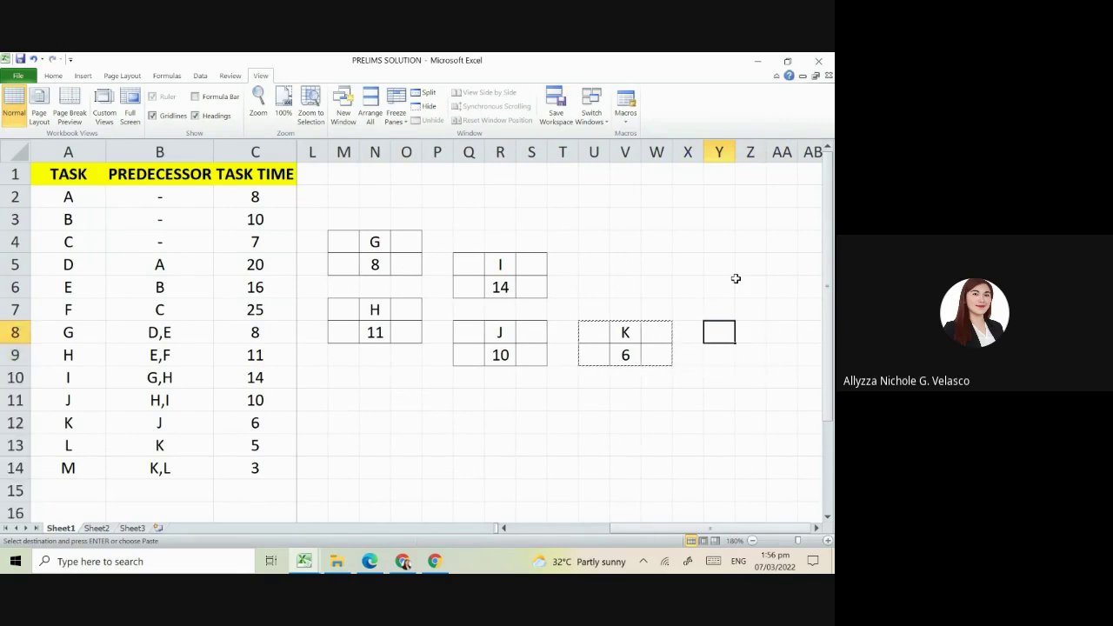
{"action": "key", "text": "ctrl+v"}
{"action": "key", "text": "Right"}
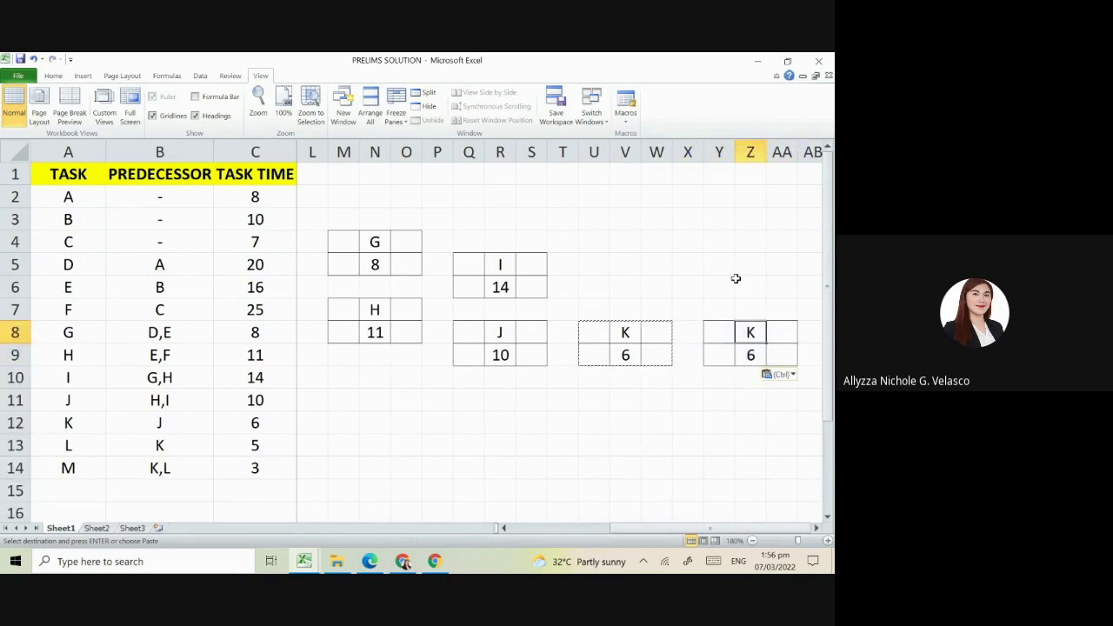
{"action": "type", "text": "L"}
{"action": "key", "text": "Return"}
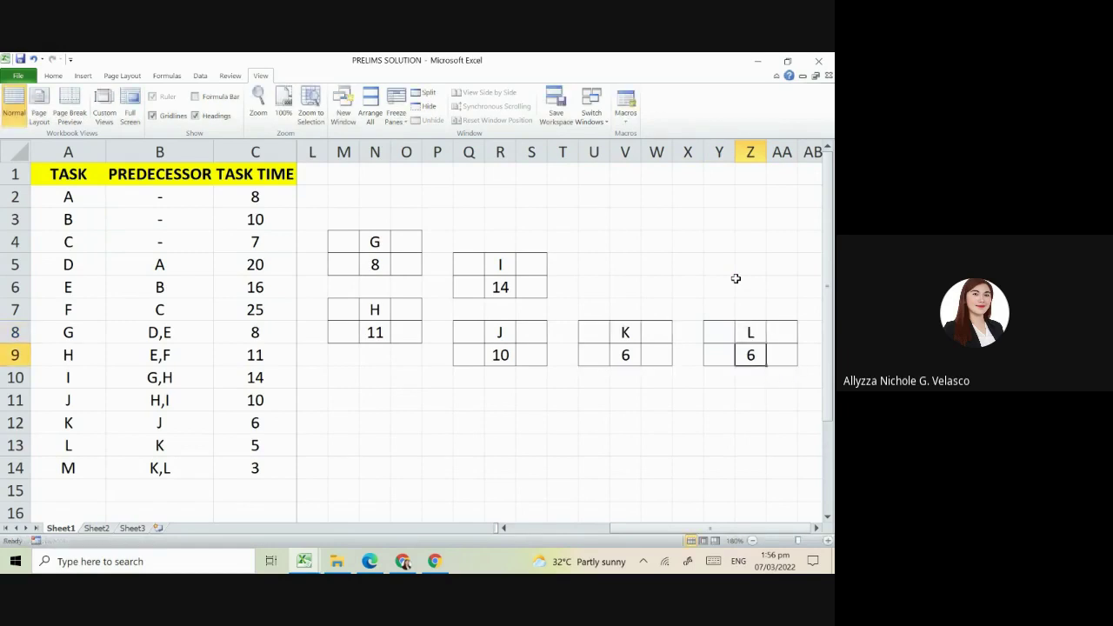
Step: Set the task time of the task L box to 5 in cell Z9
{"action": "type", "text": "5"}
{"action": "key", "text": "Return"}
{"action": "key", "text": "Return"}
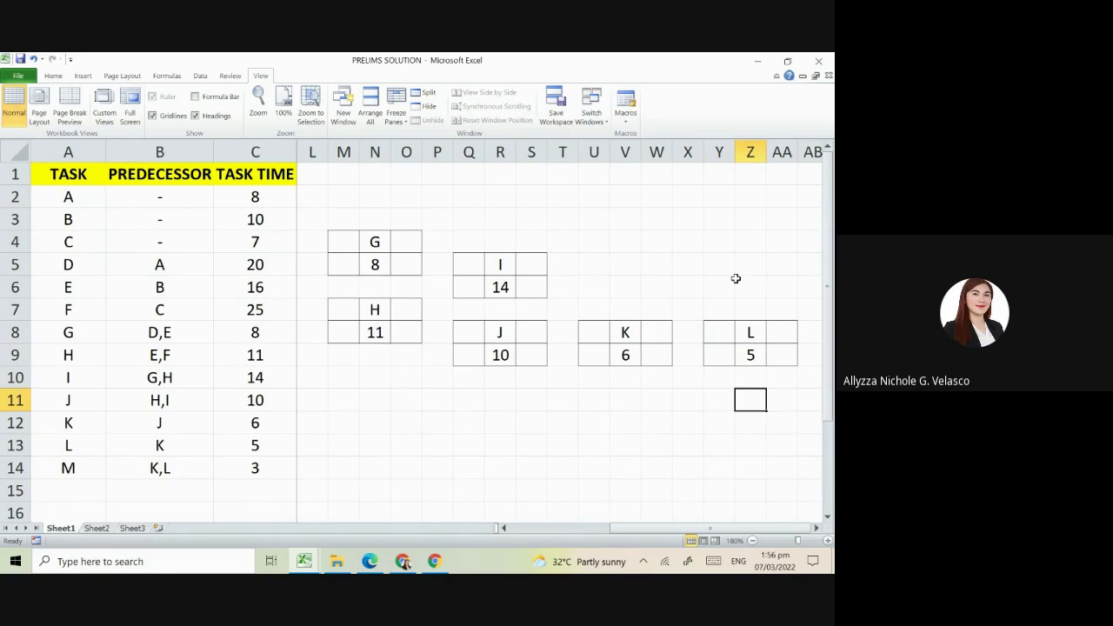
Step: Copy the task K box U8:W9 and paste it at W11:Y12, below and between the K and L boxes
{"action": "key", "text": "Left"}
{"action": "key", "text": "Left"}
{"action": "key", "text": "Left"}
{"action": "key", "text": "Up"}
{"action": "key", "text": "Up"}
{"action": "key", "text": "Up"}
{"action": "key", "text": "Up"}
{"action": "key", "text": "Left"}
{"action": "key", "text": "Left"}
{"action": "key", "text": "Down"}
{"action": "key", "text": "shift+Right"}
{"action": "key", "text": "shift+Right"}
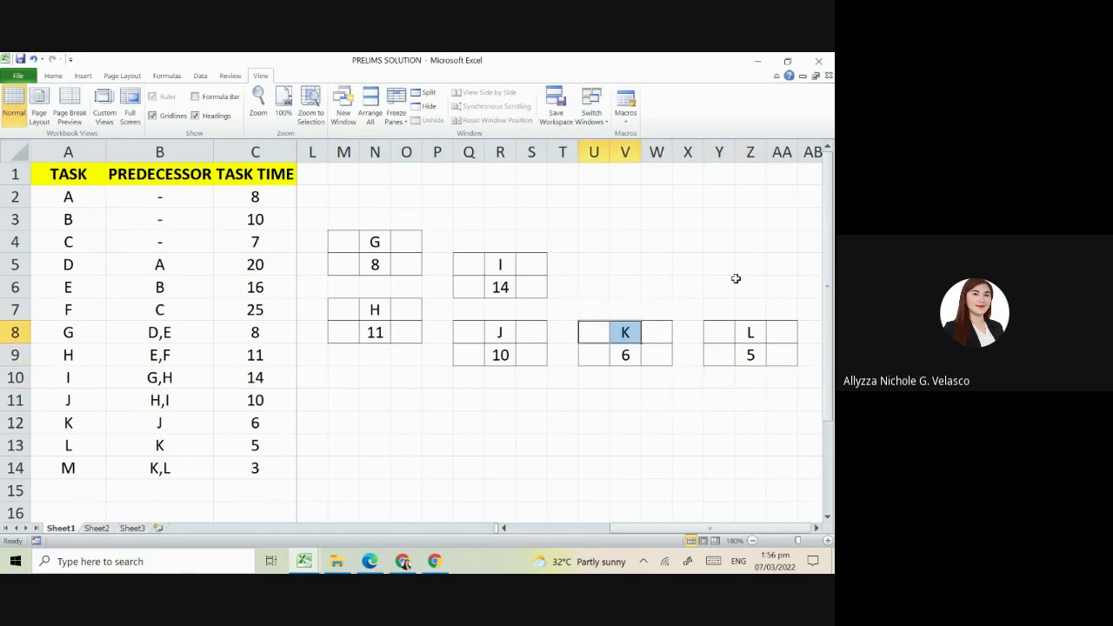
{"action": "key", "text": "shift+Down"}
{"action": "key", "text": "ctrl+c"}
{"action": "key", "text": "Down"}
{"action": "key", "text": "Down"}
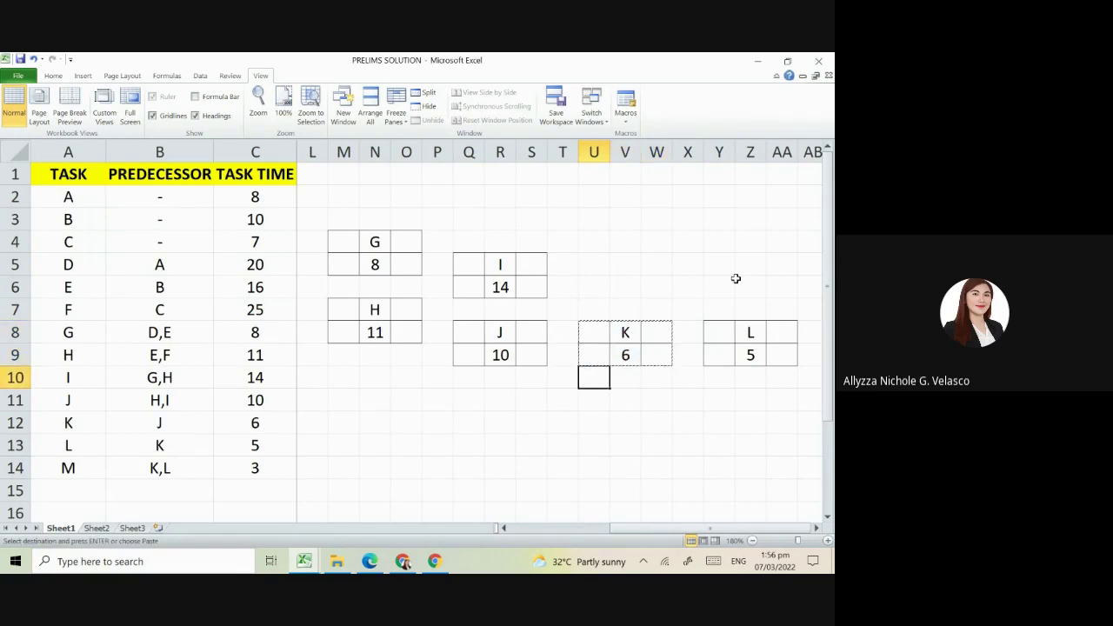
{"action": "key", "text": "Down"}
{"action": "key", "text": "Right"}
{"action": "key", "text": "Right"}
{"action": "key", "text": "ctrl+v"}
Step: Relabel the box in W11:Y12 as M in X11 and set its task time to 3 in X12
{"action": "key", "text": "Right"}
{"action": "type", "text": "M"}
{"action": "key", "text": "Return"}
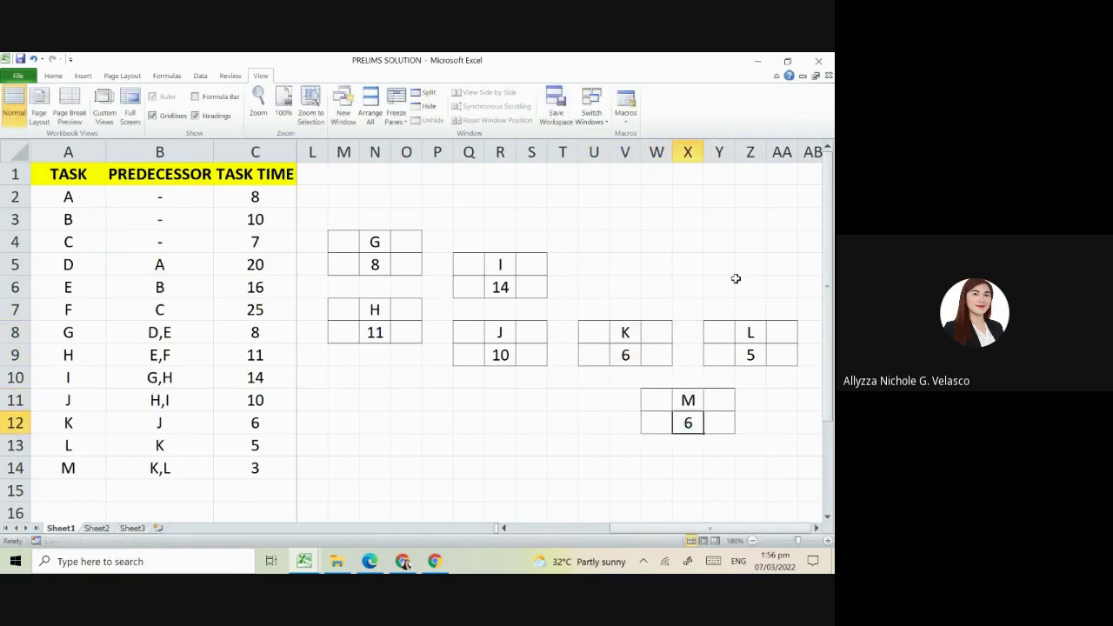
{"action": "type", "text": "3"}
{"action": "key", "text": "Left"}
{"action": "key", "text": "Left"}
{"action": "key", "text": "Left"}
{"action": "key", "text": "Left"}
{"action": "key", "text": "Left"}
{"action": "key", "text": "Left"}
{"action": "key", "text": "Left"}
{"action": "key", "text": "Left"}
{"action": "key", "text": "Left"}
{"action": "key", "text": "Left"}
{"action": "key", "text": "Left"}
{"action": "key", "text": "Left"}
{"action": "key", "text": "Left"}
{"action": "key", "text": "Left"}
{"action": "key", "text": "Left"}
{"action": "key", "text": "Left"}
{"action": "key", "text": "Left"}
{"action": "key", "text": "Left"}
{"action": "key", "text": "Left"}
{"action": "key", "text": "Left"}
{"action": "key", "text": "Left"}
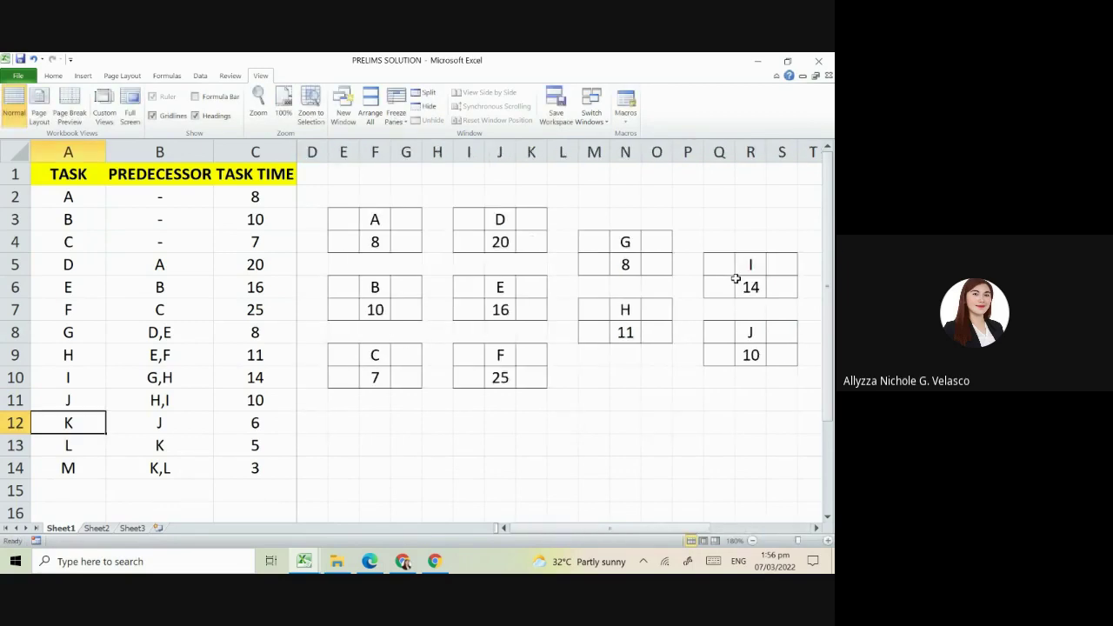
Step: Draw a straight horizontal arrow about 0.86 cm long from the task A box to the task D box
{"action": "left_click", "coordinate": [83, 76]}
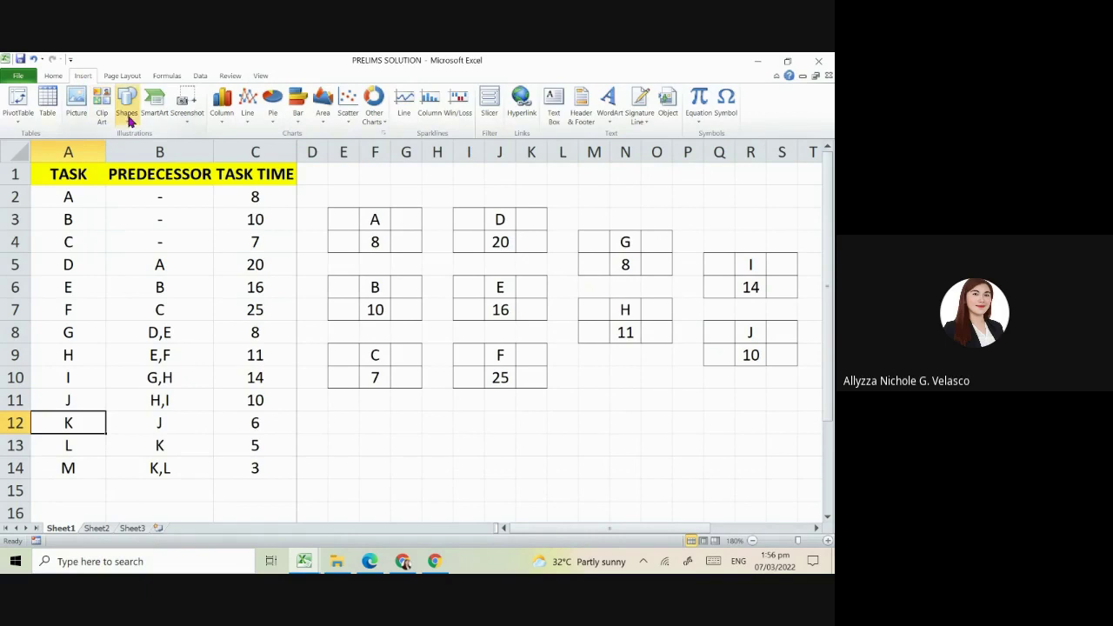
{"action": "left_click", "coordinate": [129, 119]}
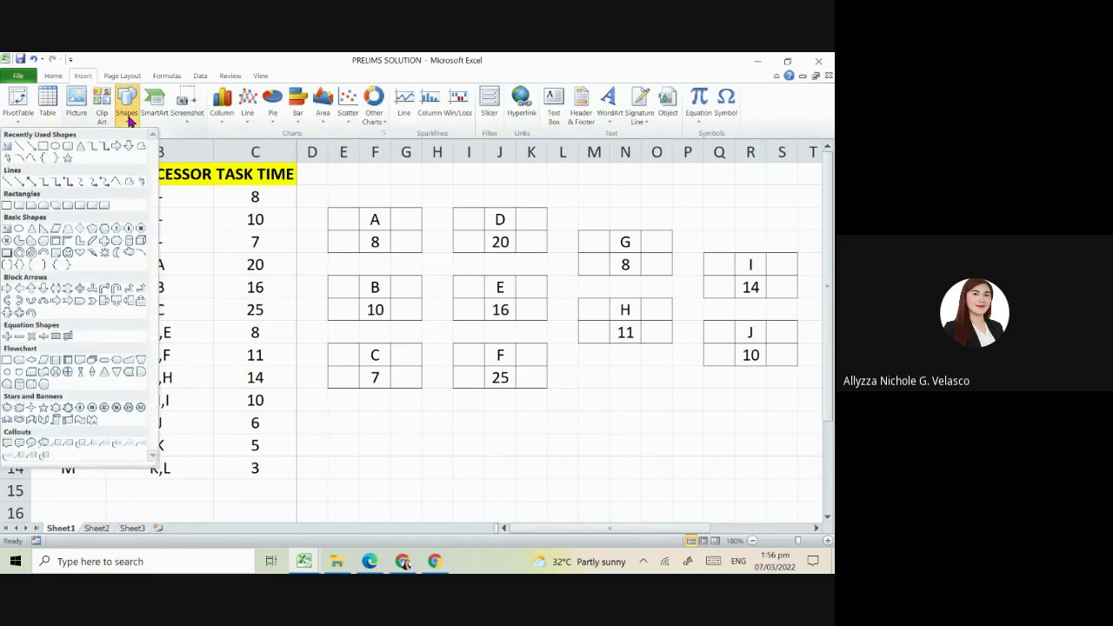
{"action": "left_click", "coordinate": [31, 146]}
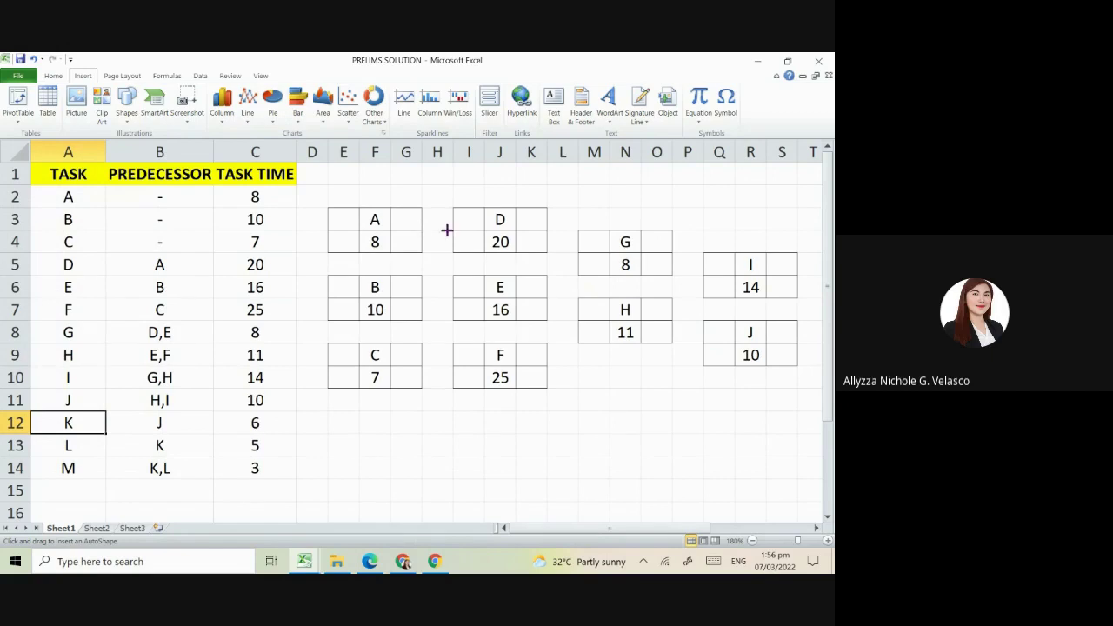
{"action": "left_click_drag", "start_coordinate": [423, 231], "coordinate": [459, 231]}
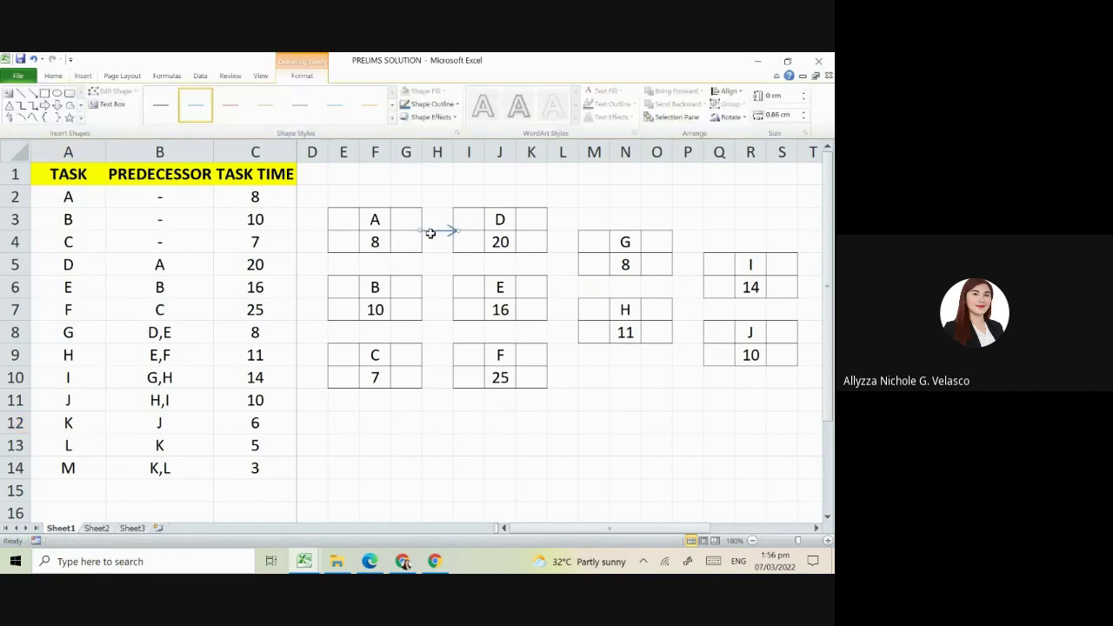
Step: Copy the arrow to link box B to E, place another copy beside box C, and angle one from D down to G
{"action": "key", "text": "ctrl+v"}
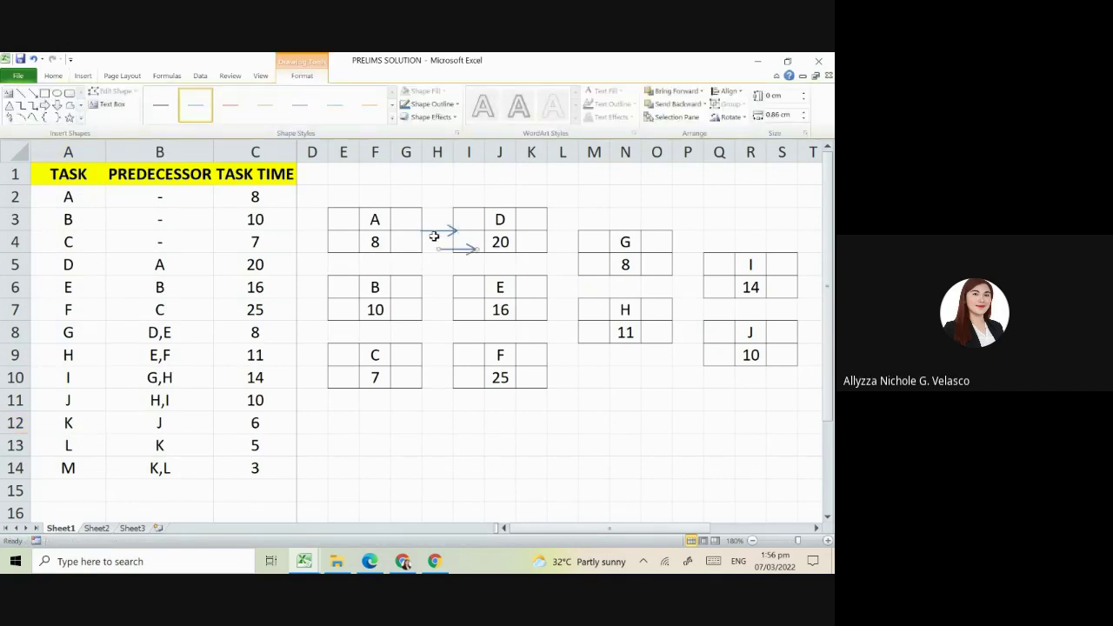
{"action": "left_click_drag", "start_coordinate": [449, 245], "coordinate": [583, 249]}
{"action": "left_click", "coordinate": [470, 250]}
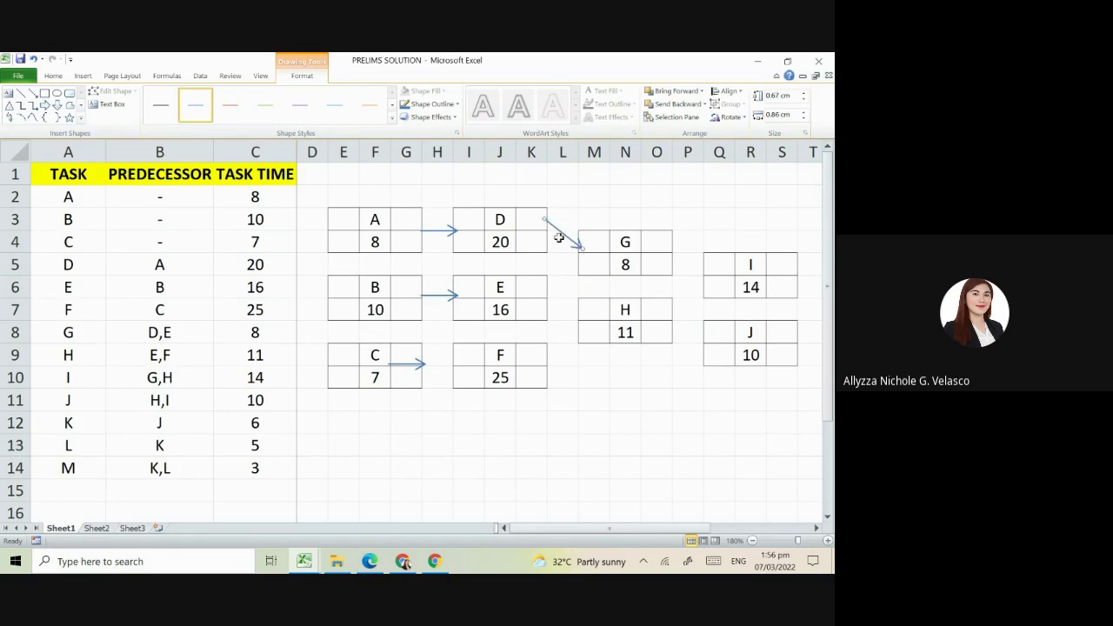
Step: Add an arrow rising from the task E box to the task G box
{"action": "left_click_drag", "start_coordinate": [581, 249], "coordinate": [536, 271]}
{"action": "left_click_drag", "start_coordinate": [566, 278], "coordinate": [580, 260]}
{"action": "left_click_drag", "start_coordinate": [525, 252], "coordinate": [546, 298]}
{"action": "left_click", "coordinate": [568, 325]}
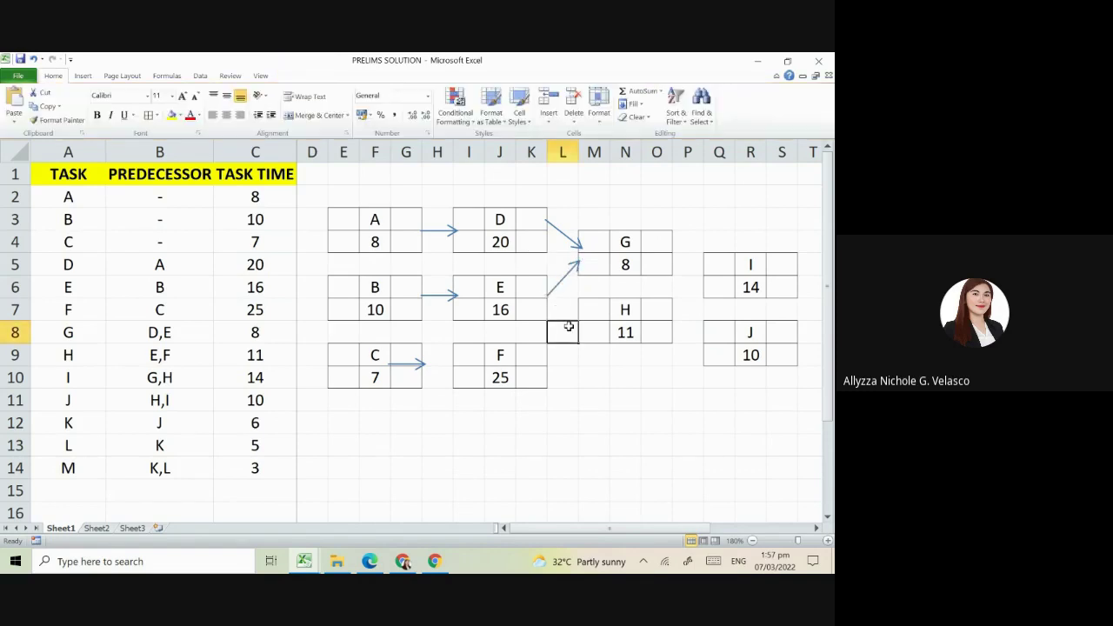
Step: Duplicate the two arrows leading into box G and place the copies from E to H and from F to H
{"action": "left_click", "coordinate": [582, 369]}
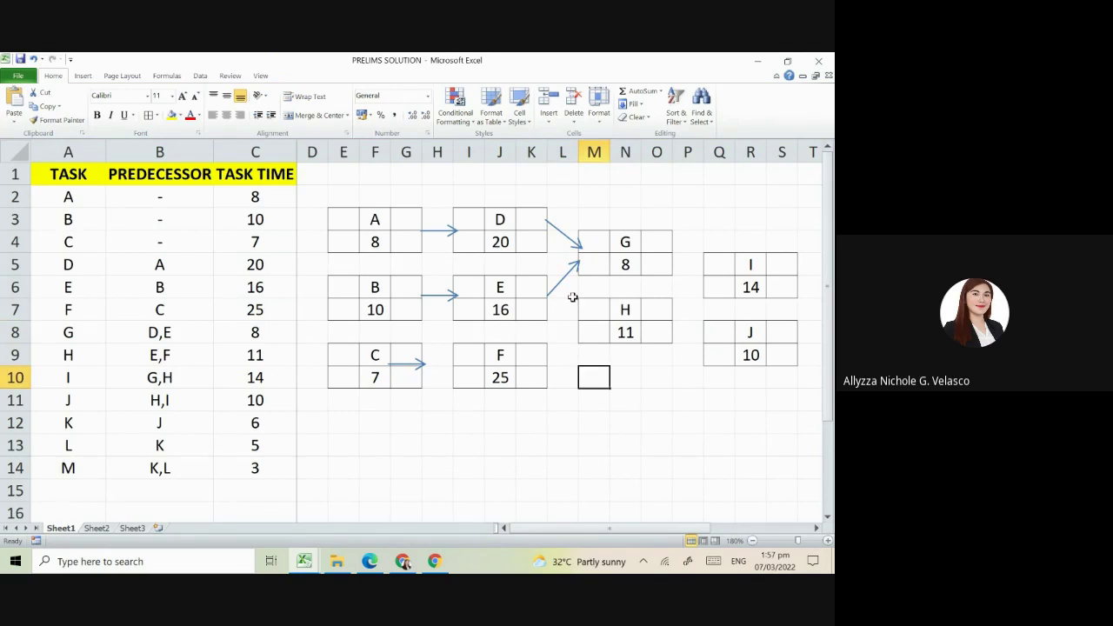
{"action": "left_click", "coordinate": [569, 242]}
{"action": "left_click", "coordinate": [555, 221]}
{"action": "left_click", "coordinate": [555, 227]}
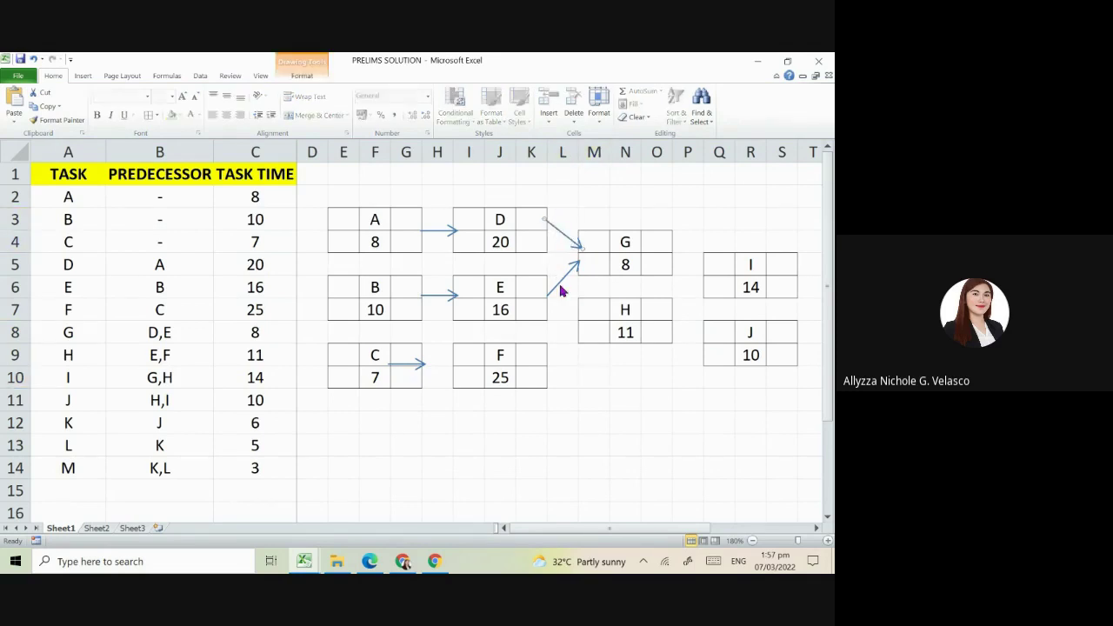
{"action": "left_click_drag", "start_coordinate": [572, 245], "coordinate": [592, 260]}
{"action": "key", "text": "ctrl+d"}
{"action": "key", "text": "ctrl+z"}
{"action": "key", "text": "ctrl+d"}
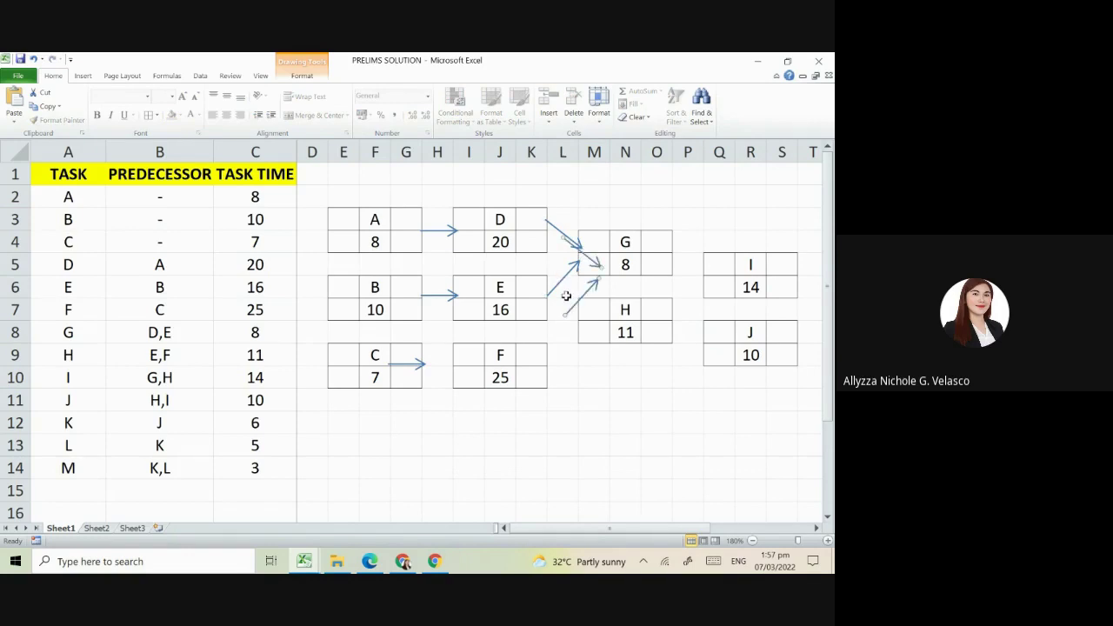
{"action": "left_click_drag", "start_coordinate": [570, 313], "coordinate": [559, 366]}
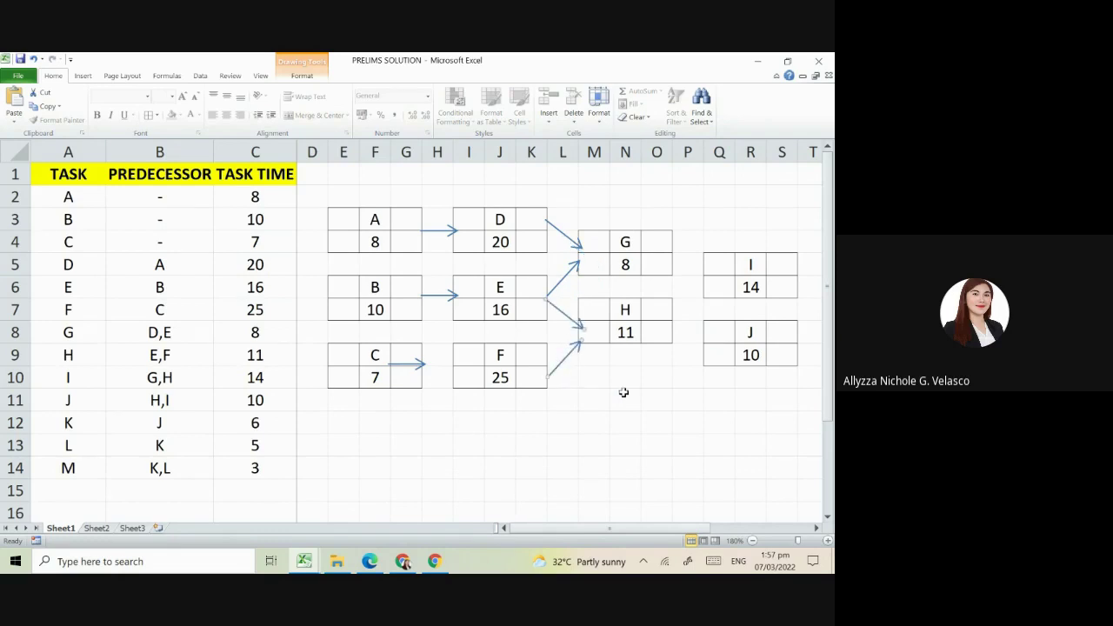
Step: Duplicate the pair of arrows leading into box H and place the copies from G to I and from H to I
{"action": "key", "text": "ctrl+d"}
{"action": "left_click_drag", "start_coordinate": [584, 379], "coordinate": [687, 314]}
{"action": "left_click", "coordinate": [685, 383]}
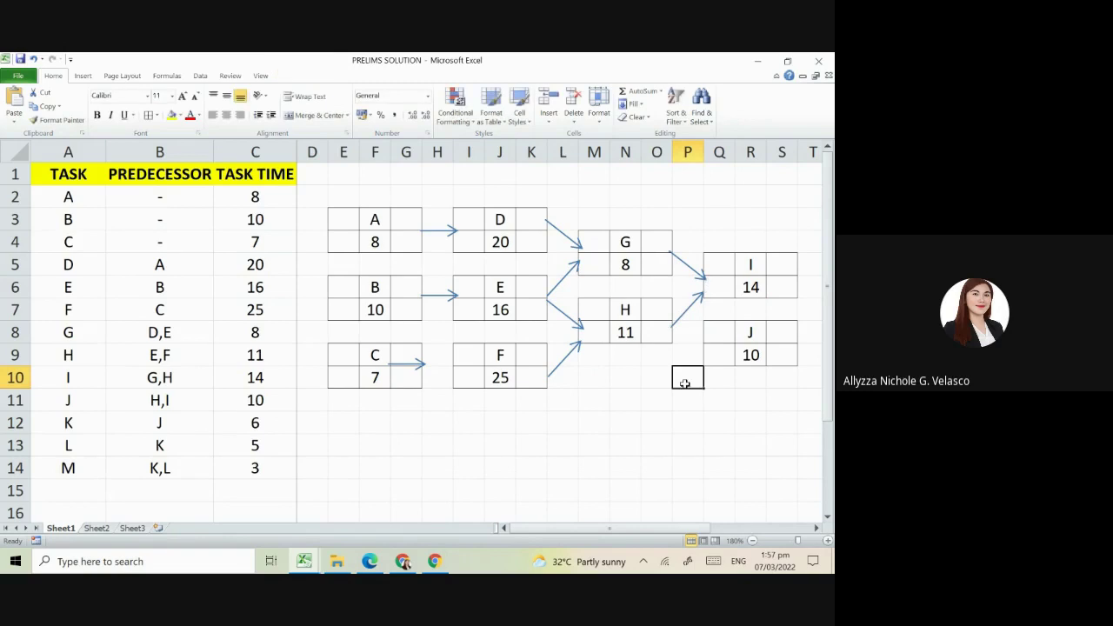
Step: Add arrows into the task J box, one sloping from box H and one pointing straight down from box I
{"action": "key", "text": "Right"}
{"action": "key", "text": "Right"}
{"action": "key", "text": "Right"}
{"action": "key", "text": "Right"}
{"action": "key", "text": "Right"}
{"action": "key", "text": "Right"}
{"action": "key", "text": "Right"}
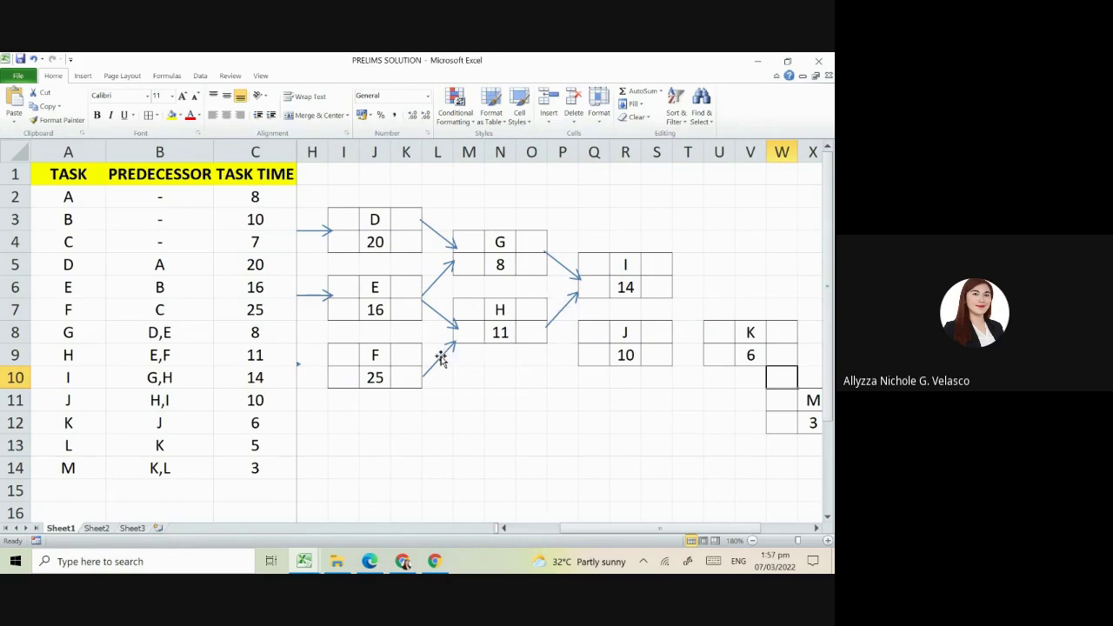
{"action": "left_click", "coordinate": [315, 288]}
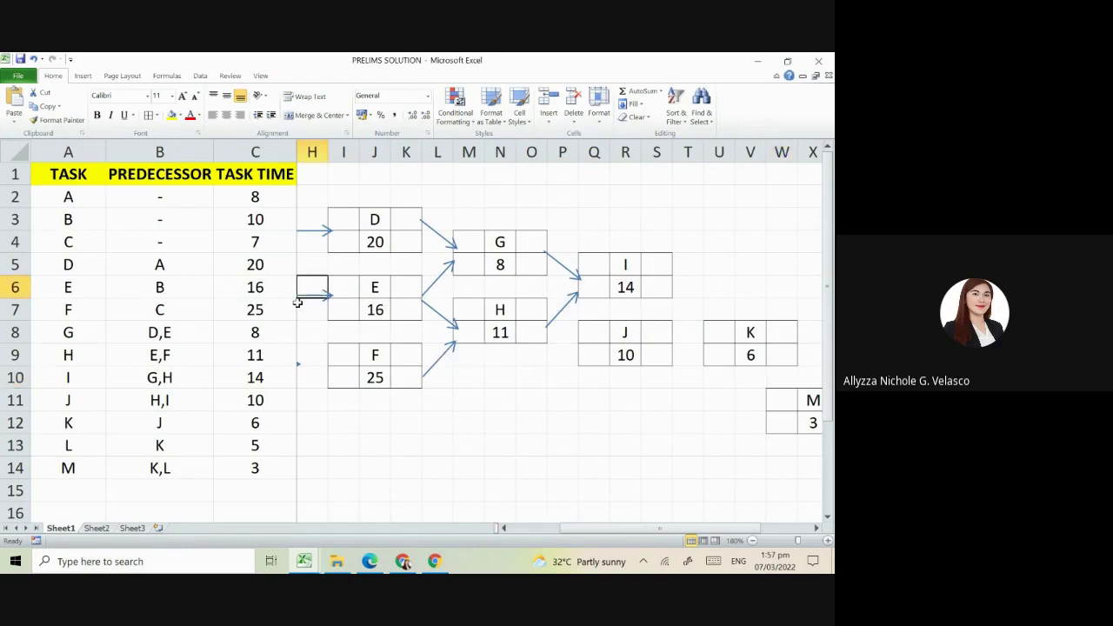
{"action": "left_click", "coordinate": [313, 303]}
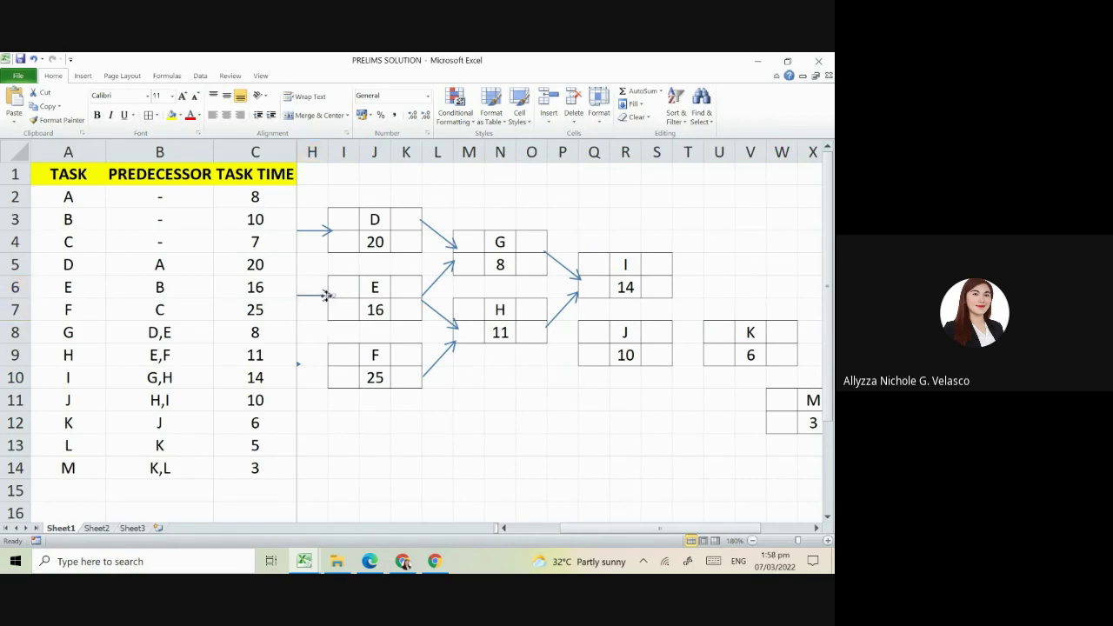
{"action": "left_click", "coordinate": [326, 296]}
{"action": "left_click_drag", "start_coordinate": [326, 297], "coordinate": [588, 363]}
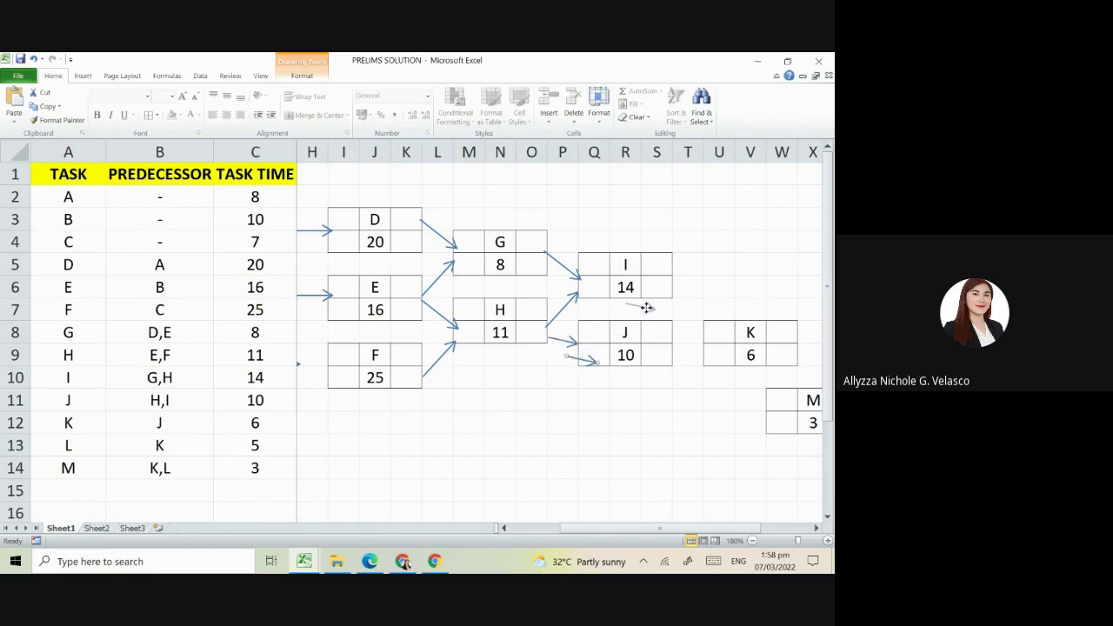
{"action": "left_click_drag", "start_coordinate": [647, 307], "coordinate": [626, 320]}
Step: Move the misplaced arrow beside box C so that it links the task C box to the task F box
{"action": "left_click", "coordinate": [334, 336]}
{"action": "key", "text": "Left"}
{"action": "key", "text": "Left"}
{"action": "key", "text": "Left"}
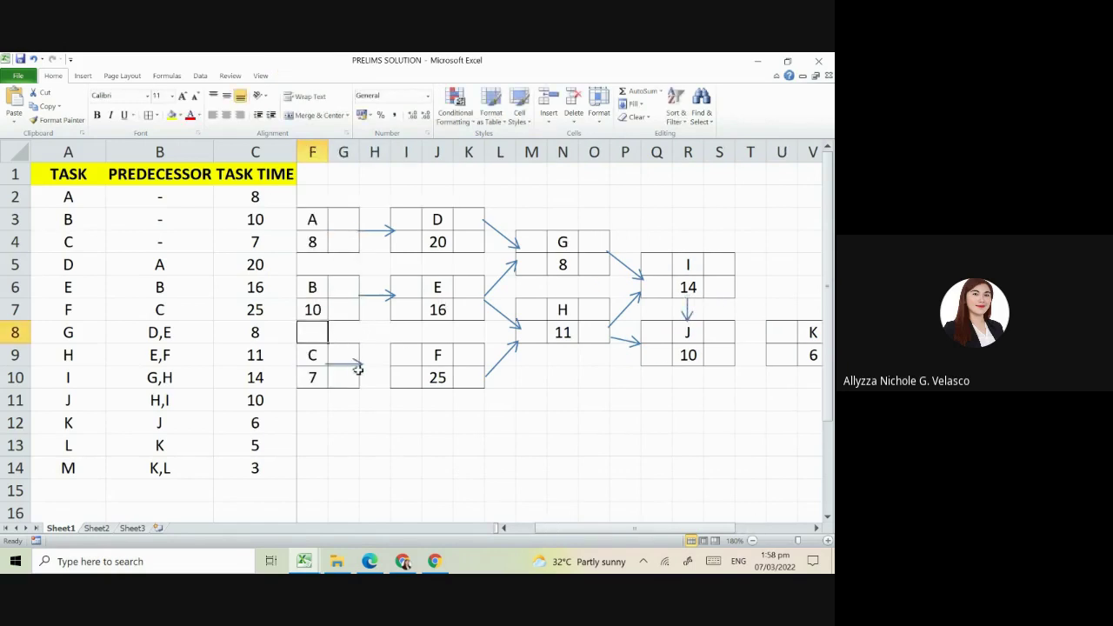
{"action": "left_click_drag", "start_coordinate": [357, 370], "coordinate": [380, 366]}
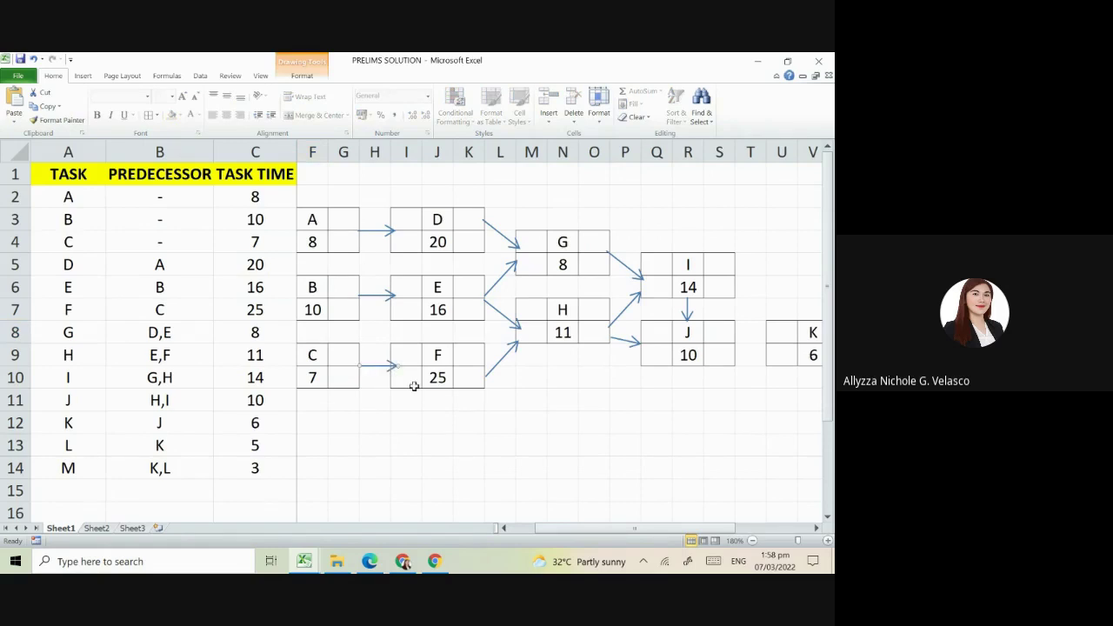
Step: Duplicate the horizontal arrow to link the task J box to K and the task K box to L
{"action": "mouse_move", "coordinate": [400, 383]}
{"action": "left_mouse_down"}
{"action": "mouse_move", "coordinate": [820, 447]}
{"action": "mouse_move", "coordinate": [663, 365]}
{"action": "mouse_move", "coordinate": [695, 345]}
{"action": "left_mouse_up"}
{"action": "left_click", "coordinate": [708, 385]}
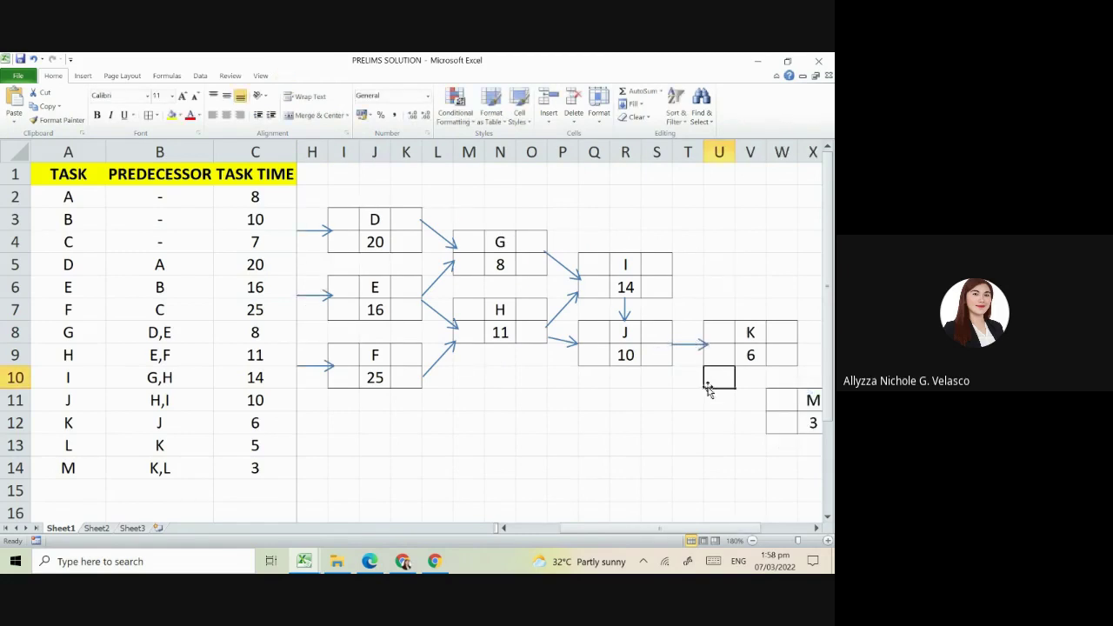
{"action": "key", "text": "Up"}
{"action": "key", "text": "Up"}
{"action": "key", "text": "Right"}
{"action": "key", "text": "Right"}
{"action": "key", "text": "Right"}
{"action": "key", "text": "Right"}
{"action": "key", "text": "Right"}
{"action": "key", "text": "Right"}
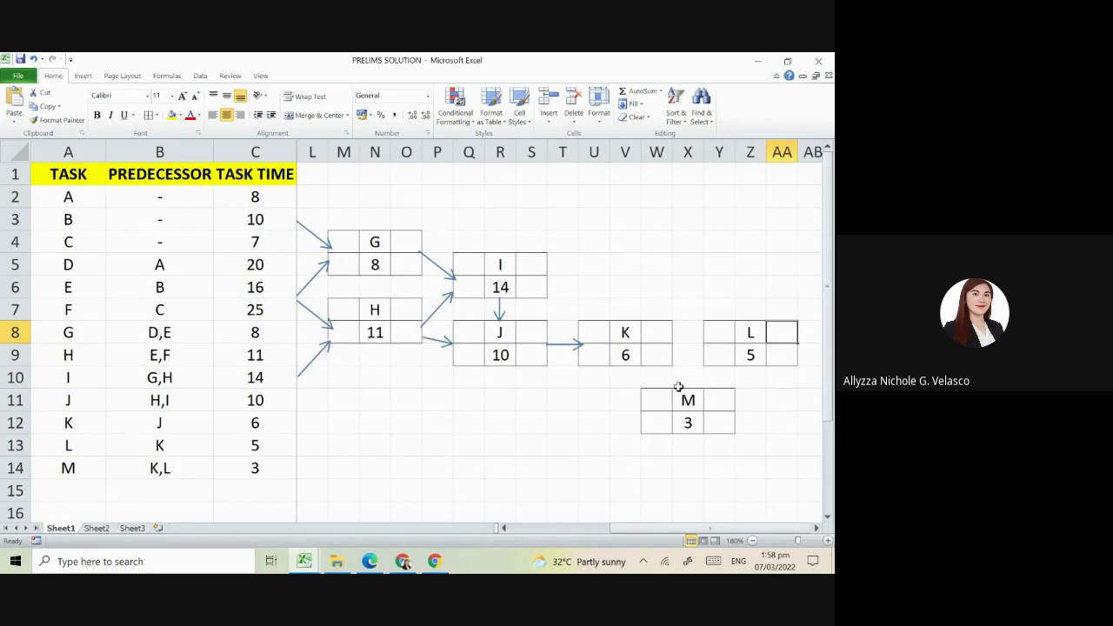
{"action": "left_click", "coordinate": [567, 347]}
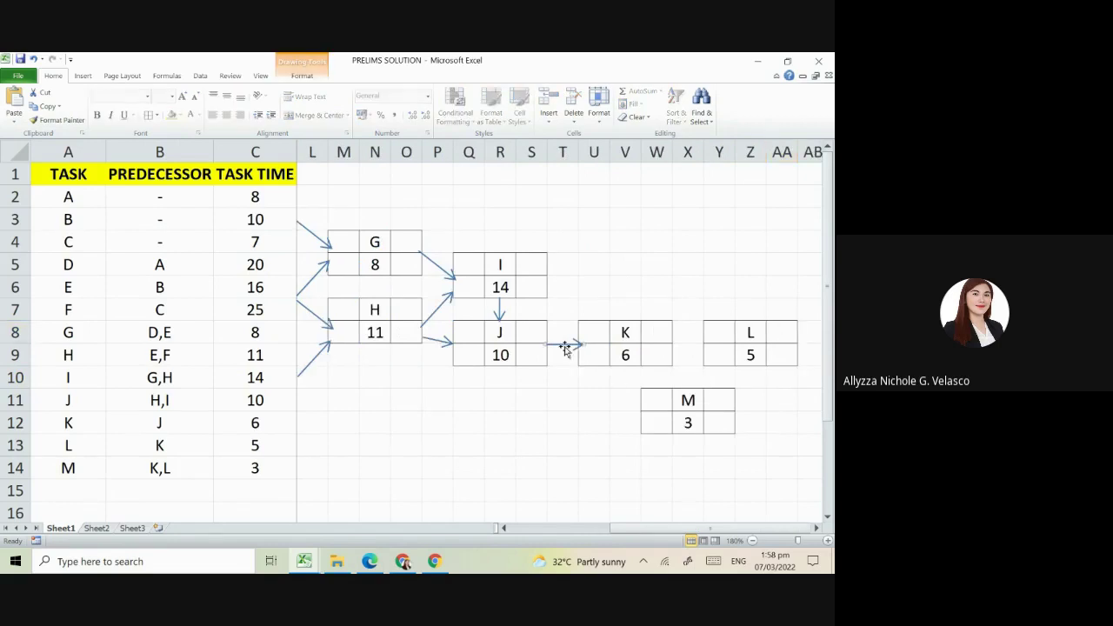
{"action": "key", "text": "ctrl+d"}
{"action": "left_click_drag", "start_coordinate": [591, 365], "coordinate": [688, 348]}
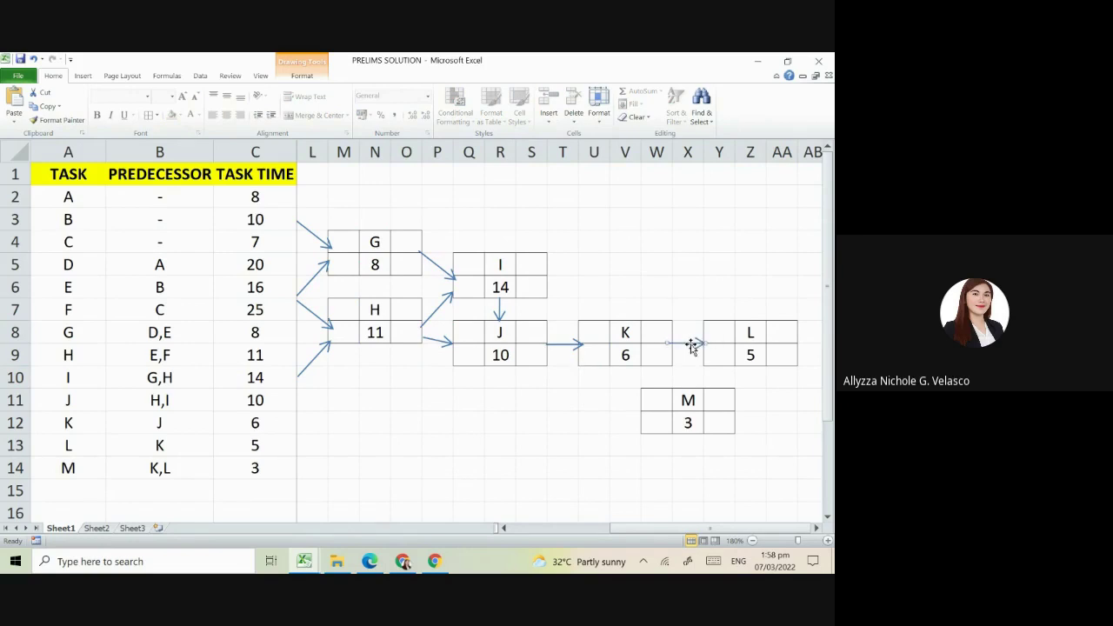
{"action": "left_click", "coordinate": [585, 396]}
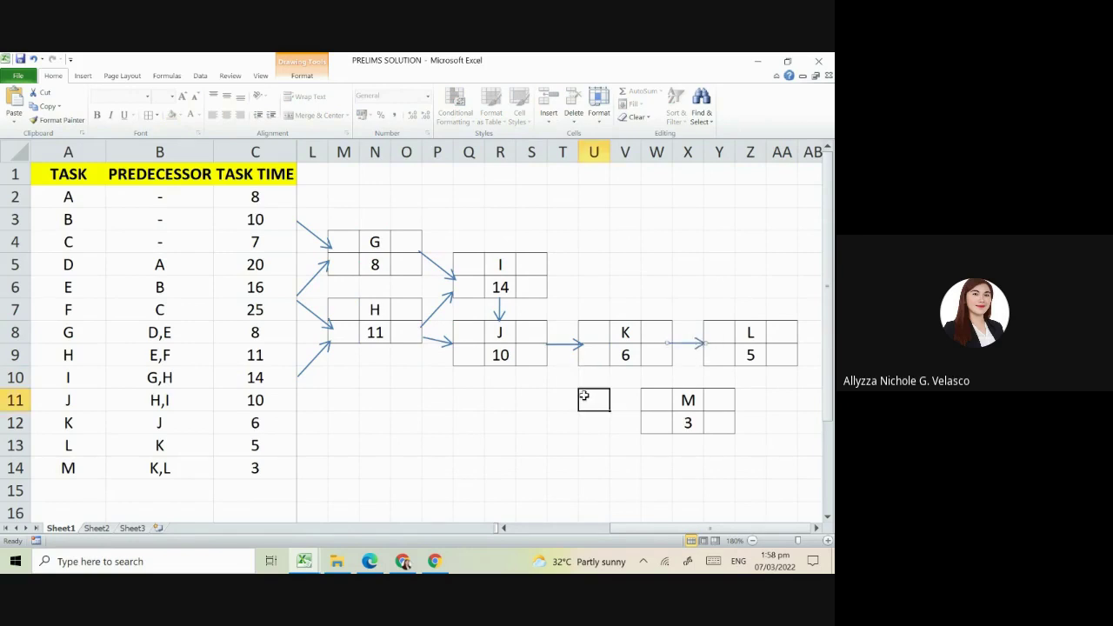
Step: Duplicate the H to I and H to J arrows and move the copies to the task M box to link K and L to it
{"action": "left_click", "coordinate": [432, 318]}
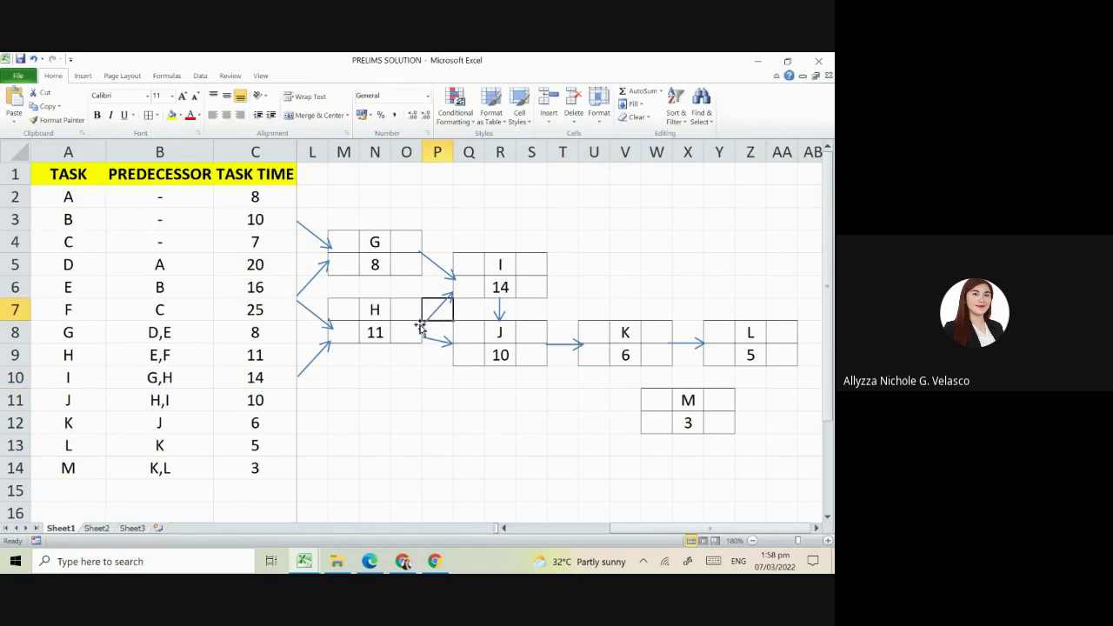
{"action": "left_click", "coordinate": [426, 321]}
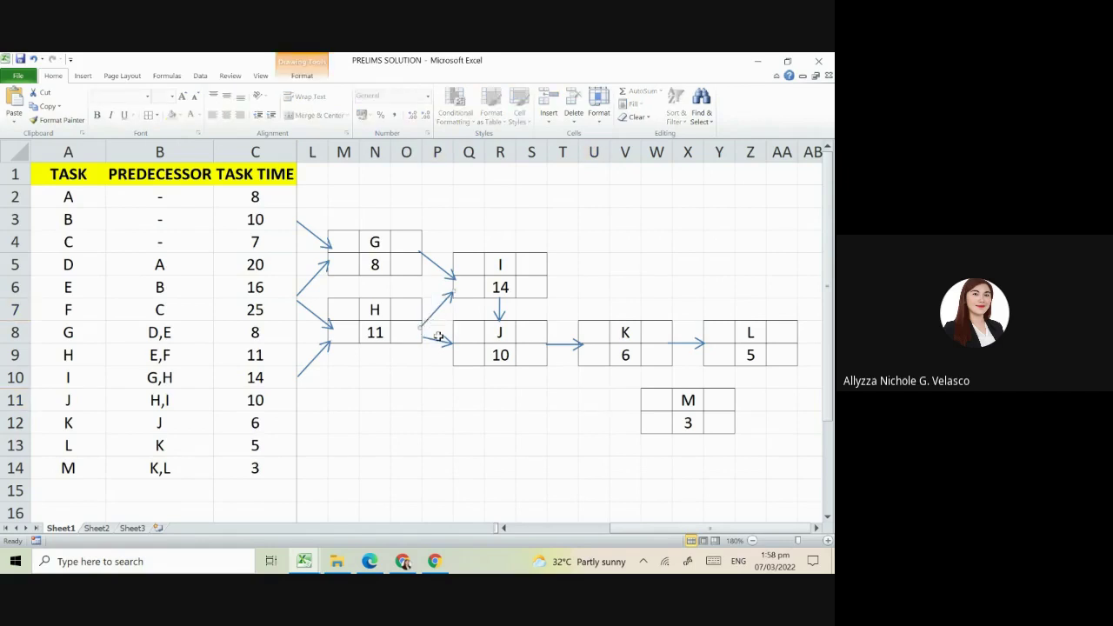
{"action": "left_click", "coordinate": [448, 347]}
{"action": "left_click_drag", "start_coordinate": [444, 347], "coordinate": [658, 366]}
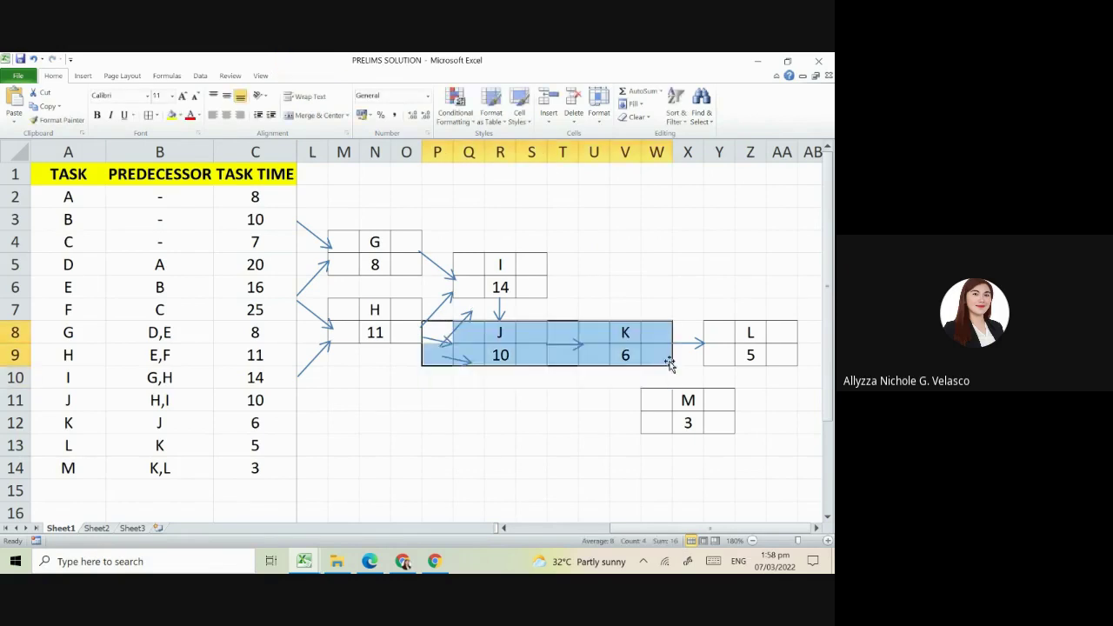
{"action": "left_click", "coordinate": [528, 400]}
{"action": "left_click", "coordinate": [448, 336]}
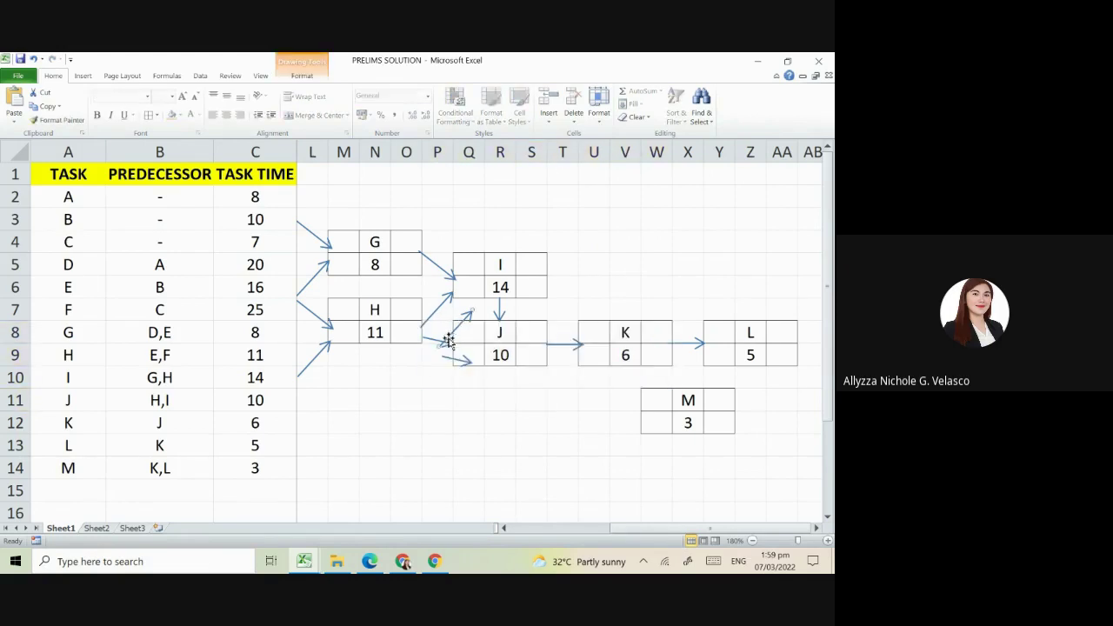
{"action": "key", "text": "Escape"}
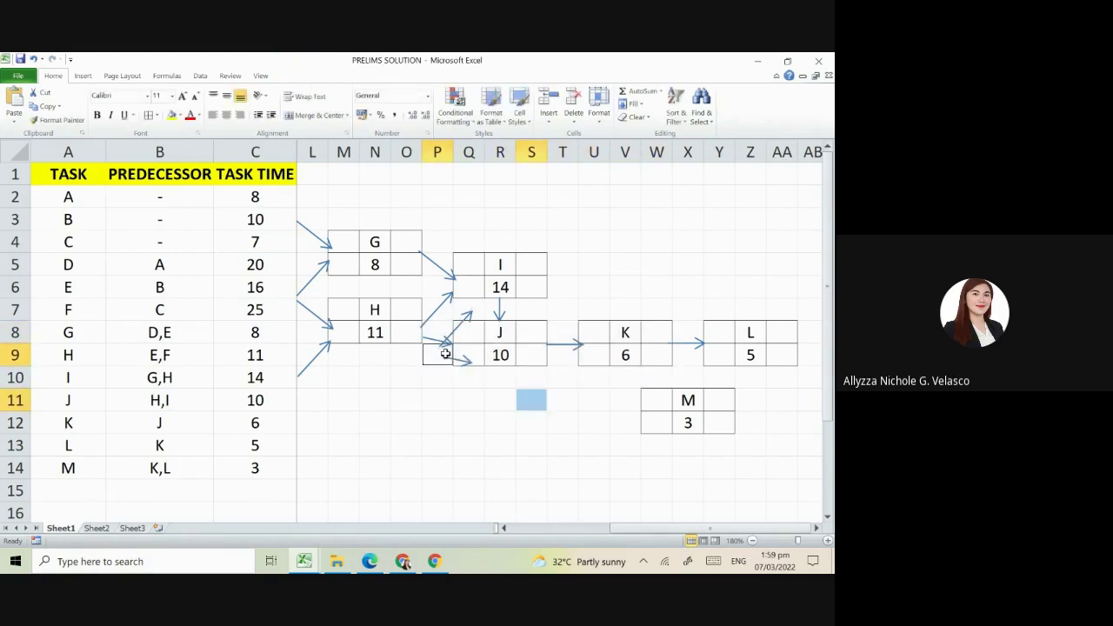
{"action": "left_click", "coordinate": [459, 364]}
{"action": "left_click_drag", "start_coordinate": [461, 363], "coordinate": [674, 389]}
{"action": "left_click_drag", "start_coordinate": [459, 322], "coordinate": [702, 387]}
{"action": "left_click", "coordinate": [685, 460]}
Step: Total the task times C2:C14 in cell C15 with AutoSum
{"action": "left_click", "coordinate": [444, 361]}
{"action": "key", "text": "Left"}
{"action": "key", "text": "Left"}
{"action": "key", "text": "Left"}
{"action": "key", "text": "Left"}
{"action": "key", "text": "Left"}
{"action": "key", "text": "Left"}
{"action": "key", "text": "Left"}
{"action": "key", "text": "Left"}
{"action": "key", "text": "Left"}
{"action": "key", "text": "Left"}
{"action": "key", "text": "Left"}
{"action": "key", "text": "Left"}
{"action": "key", "text": "Left"}
{"action": "key", "text": "Left"}
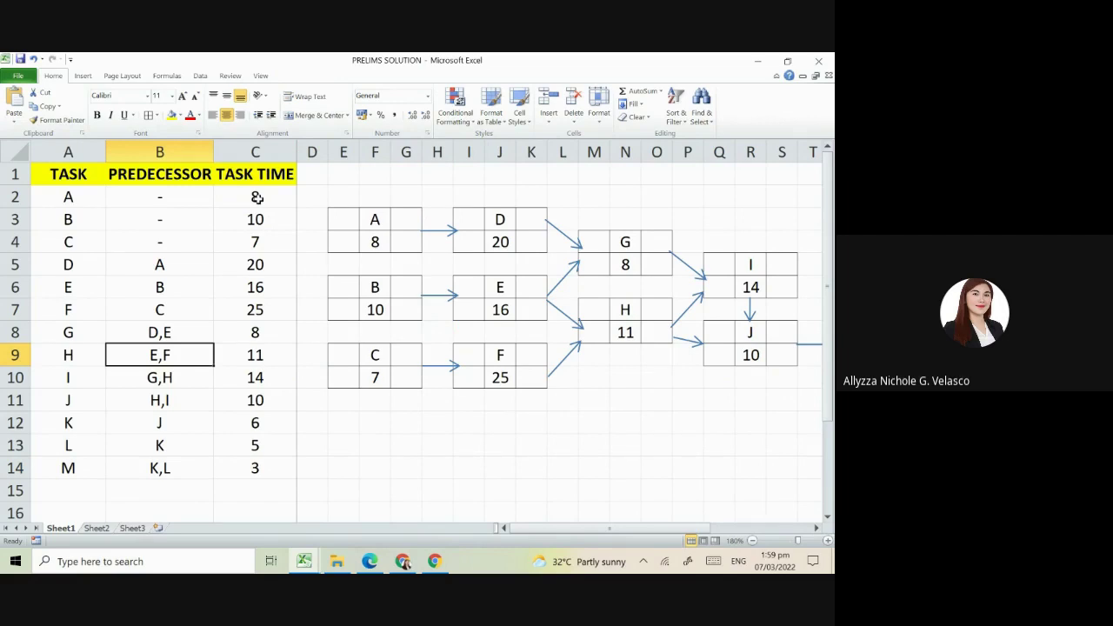
{"action": "left_click_drag", "start_coordinate": [257, 198], "coordinate": [261, 484]}
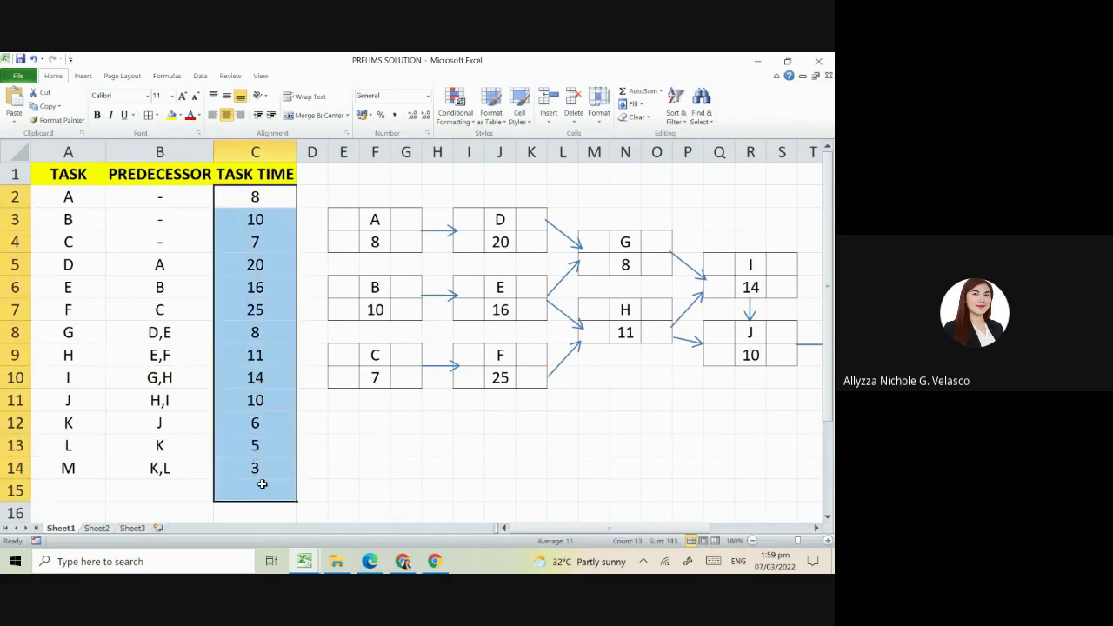
{"action": "left_click", "coordinate": [639, 91]}
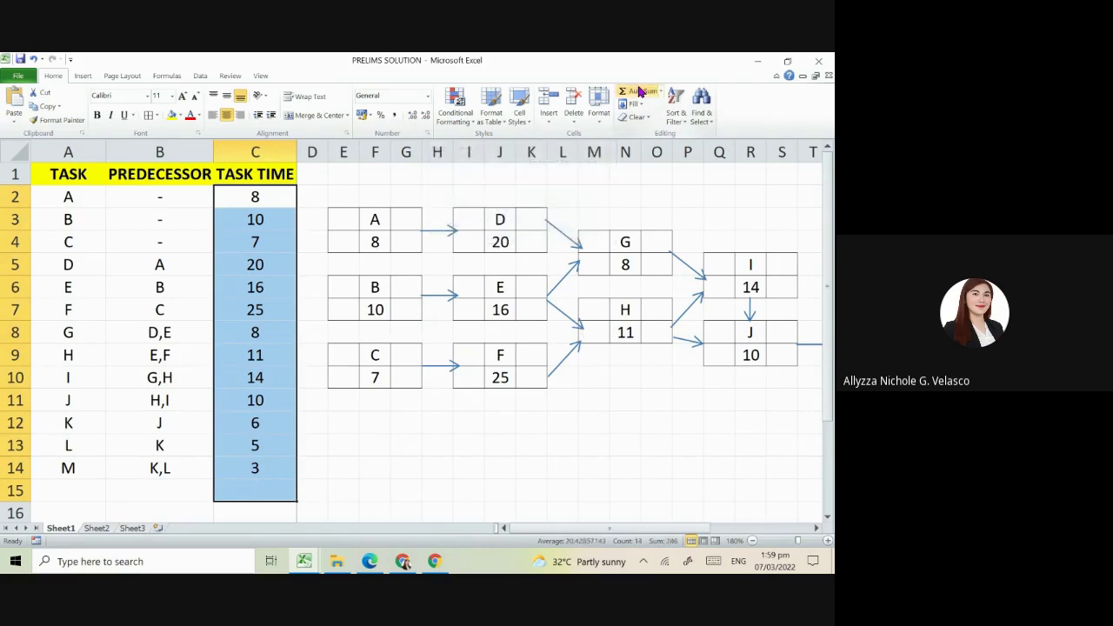
{"action": "left_click", "coordinate": [639, 91]}
{"action": "left_click", "coordinate": [335, 319]}
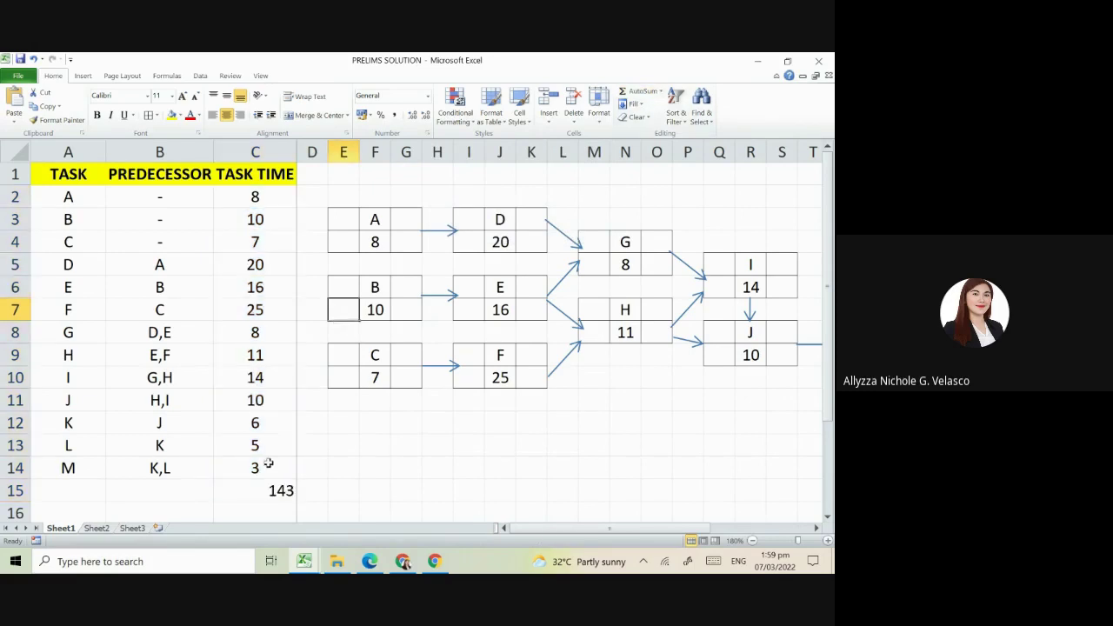
{"action": "left_click", "coordinate": [257, 490]}
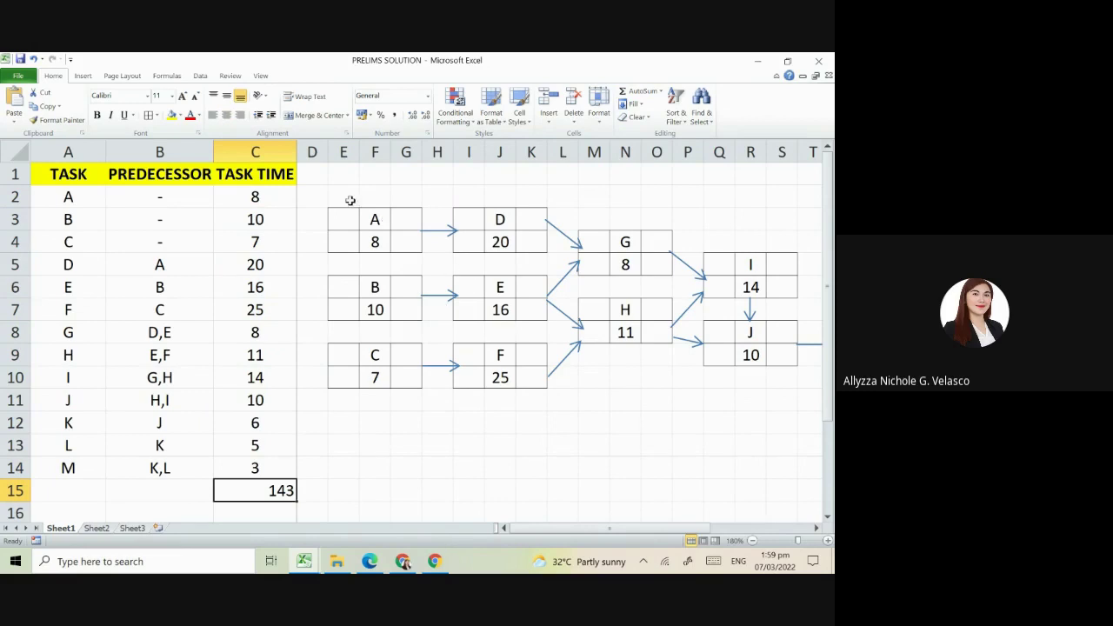
Step: Enter 0 as the start time of the task A, B and C boxes in cells E3, E6 and E9
{"action": "left_click", "coordinate": [340, 215]}
{"action": "type", "text": "0"}
{"action": "key", "text": "Return"}
{"action": "key", "text": "Return"}
{"action": "key", "text": "Return"}
{"action": "type", "text": "0"}
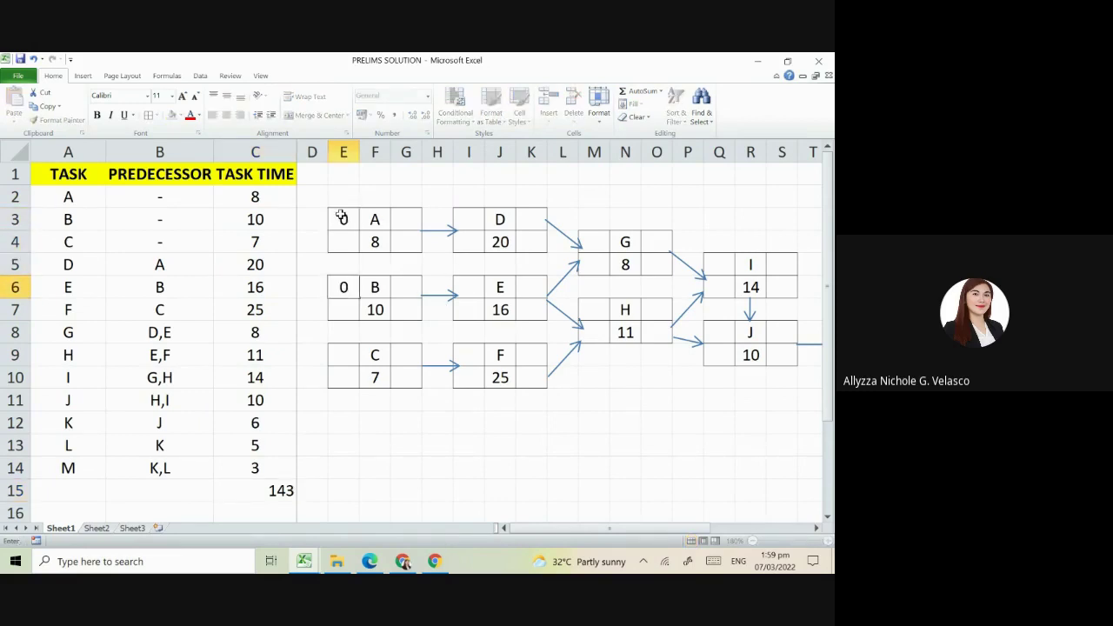
{"action": "key", "text": "Return"}
{"action": "key", "text": "Return"}
{"action": "key", "text": "Return"}
{"action": "key", "text": "Return"}
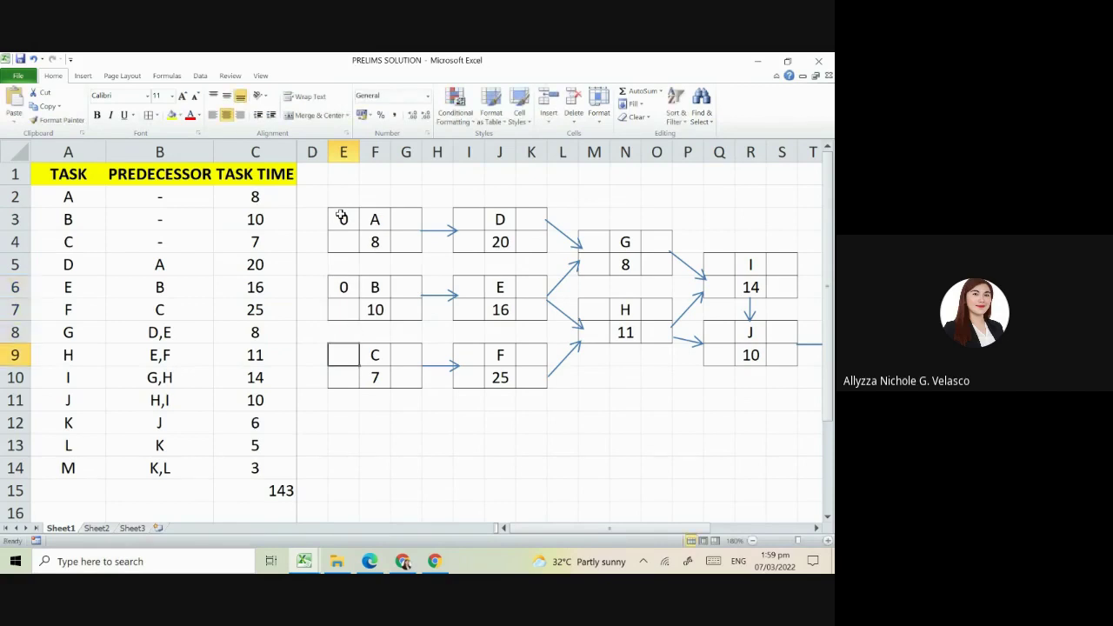
{"action": "key", "text": "Up"}
{"action": "type", "text": "0"}
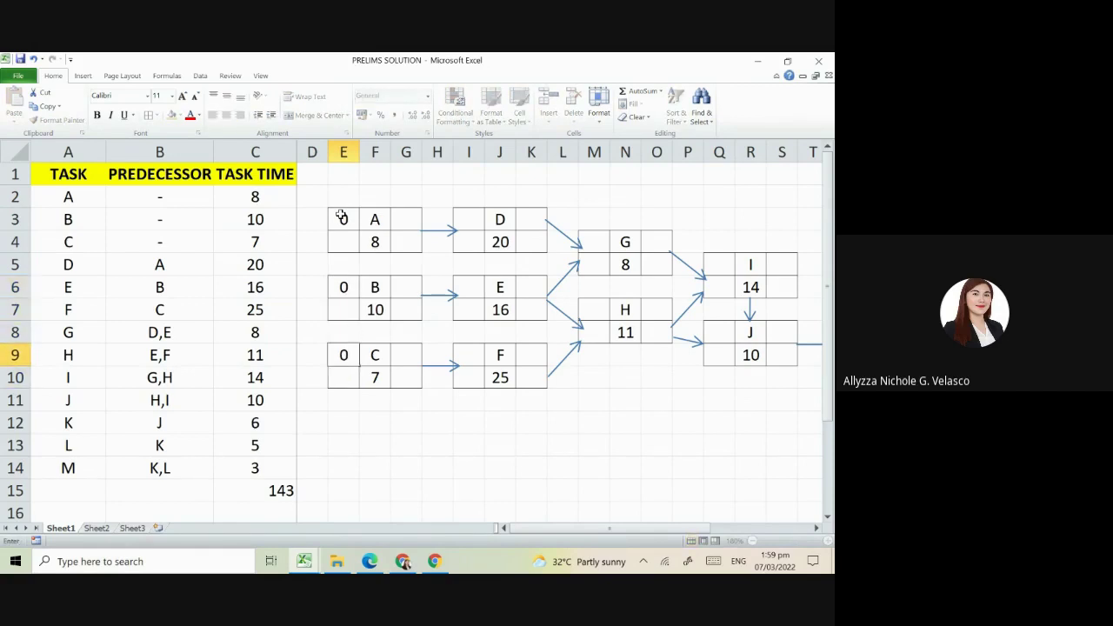
{"action": "key", "text": "Right"}
Step: Calculate the task A box's finish time in cell G3 by adding its start time and task time, E3+F4
{"action": "key", "text": "Up"}
{"action": "key", "text": "Up"}
{"action": "key", "text": "Up"}
{"action": "key", "text": "Up"}
{"action": "key", "text": "Up"}
{"action": "key", "text": "Up"}
{"action": "key", "text": "Right"}
{"action": "type", "text": "="}
{"action": "key", "text": "Left"}
{"action": "key", "text": "Left"}
{"action": "type", "text": "+"}
{"action": "key", "text": "Down"}
{"action": "key", "text": "Left"}
{"action": "key", "text": "Return"}
Step: Enter the finish times of the task B and C boxes, 10 in cell G6 and 7 in cell G9
{"action": "key", "text": "Down"}
{"action": "key", "text": "Down"}
{"action": "key", "text": "Down"}
{"action": "key", "text": "Up"}
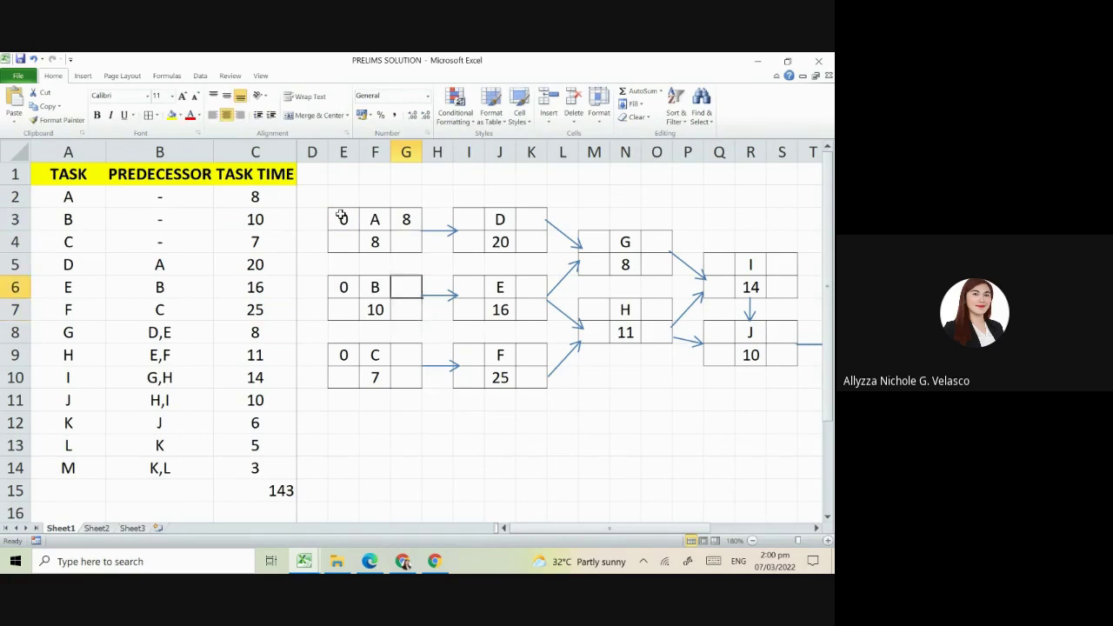
{"action": "type", "text": "="}
{"action": "key", "text": "BackSpace"}
{"action": "type", "text": "1"}
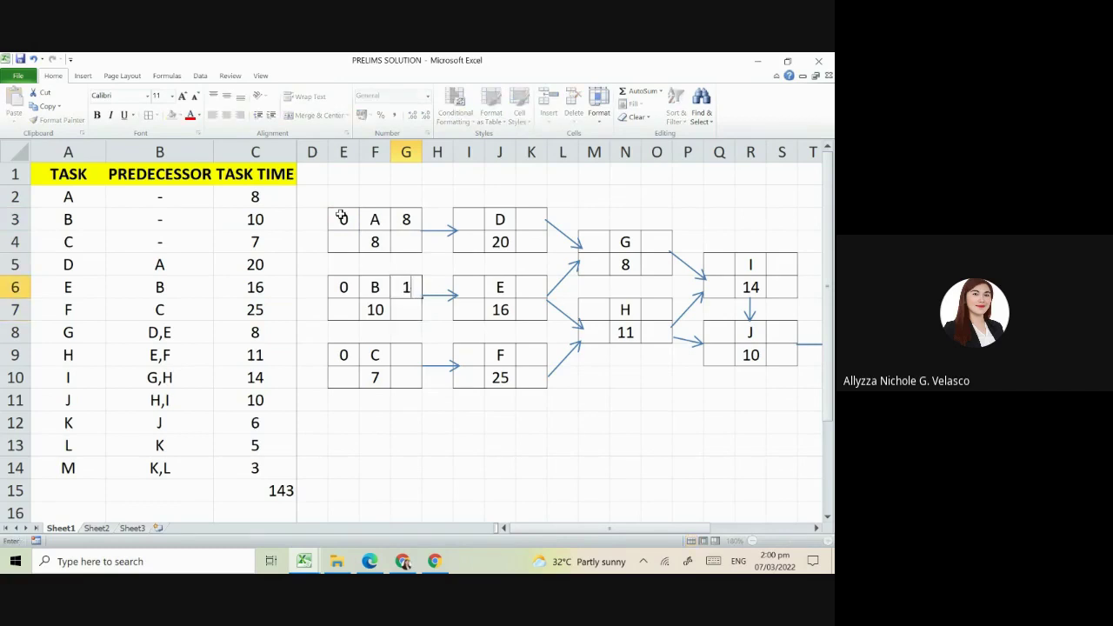
{"action": "type", "text": "0"}
{"action": "key", "text": "Return"}
{"action": "key", "text": "Down"}
{"action": "key", "text": "Down"}
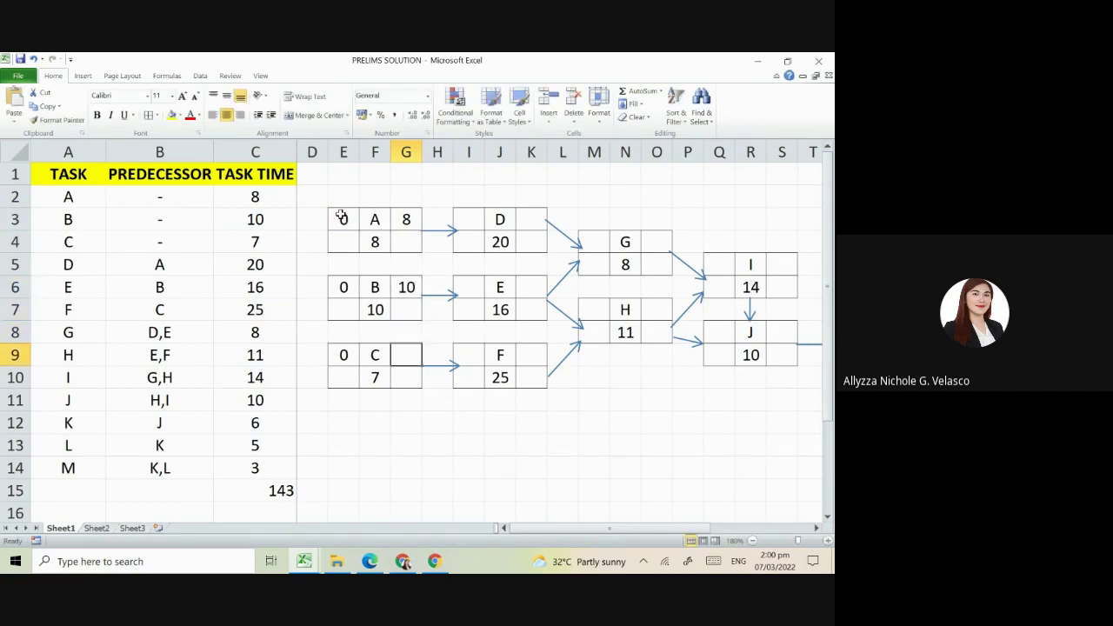
{"action": "type", "text": "7"}
{"action": "key", "text": "Right"}
Step: Fill in the task D box with start time 8 in cell I3 and finish time 28 in cell K3
{"action": "key", "text": "Right"}
{"action": "key", "text": "Up"}
{"action": "key", "text": "Up"}
{"action": "key", "text": "Up"}
{"action": "key", "text": "Up"}
{"action": "key", "text": "Up"}
{"action": "key", "text": "Up"}
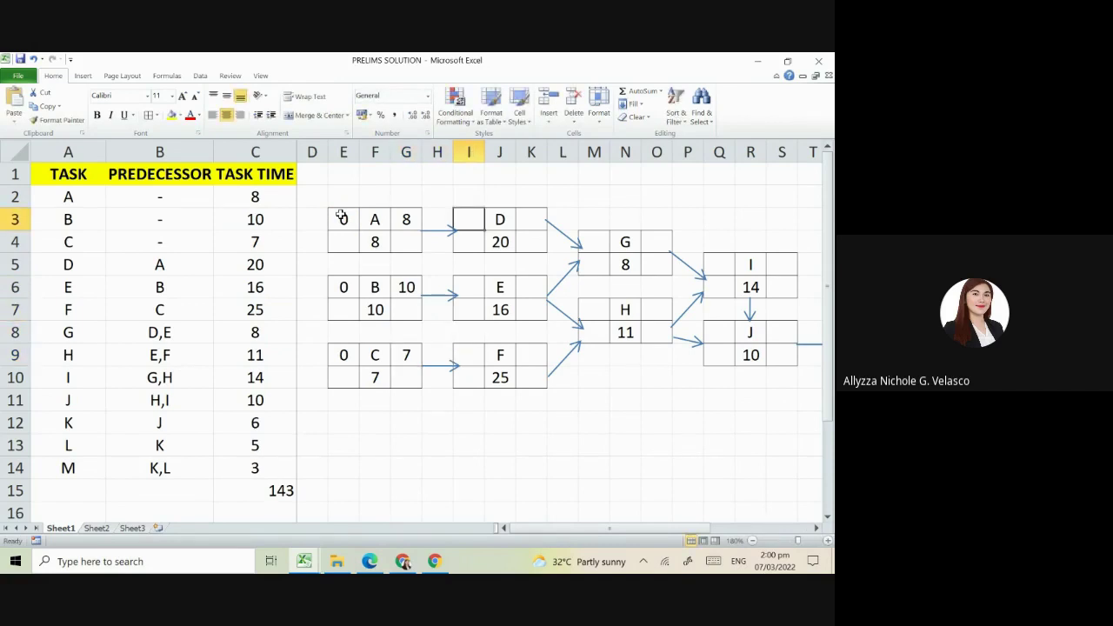
{"action": "type", "text": "8"}
{"action": "left_click", "coordinate": [448, 261]}
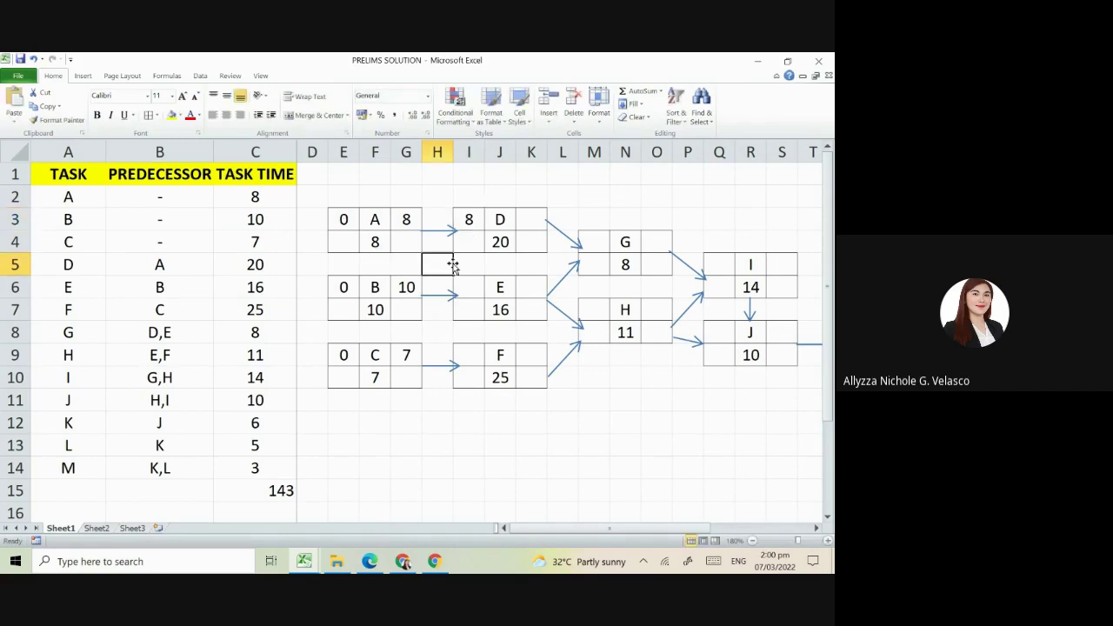
{"action": "left_click", "coordinate": [528, 219]}
{"action": "type", "text": "28"}
{"action": "key", "text": "Down"}
Step: Fill in the task E box with start time 10 in cell I6 and finish time 26 in cell K6
{"action": "key", "text": "Down"}
{"action": "key", "text": "Down"}
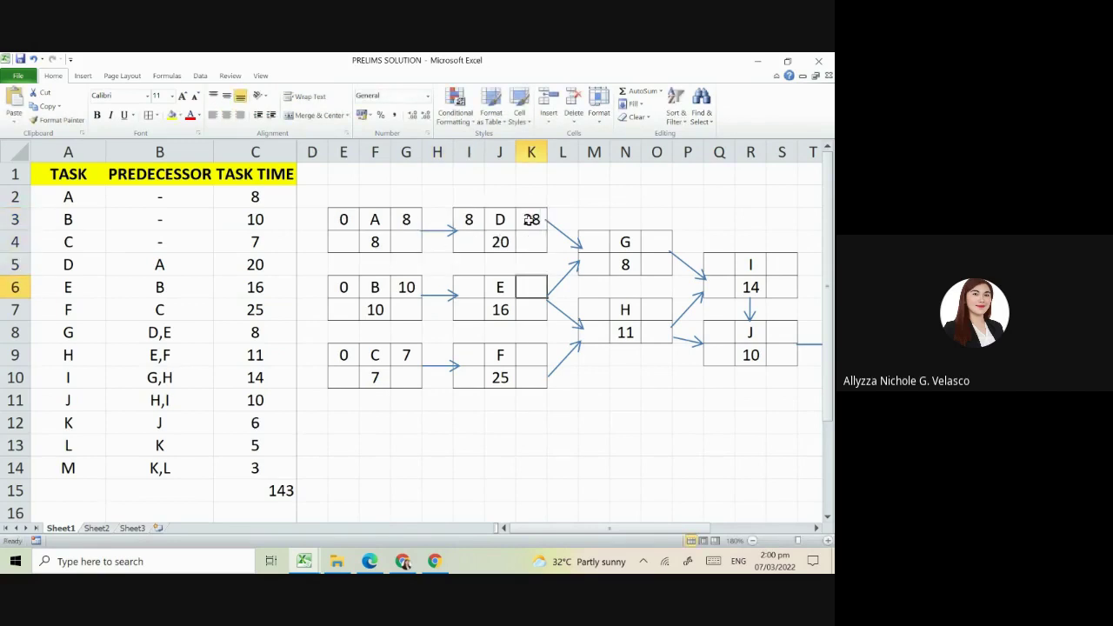
{"action": "key", "text": "Left"}
{"action": "key", "text": "Left"}
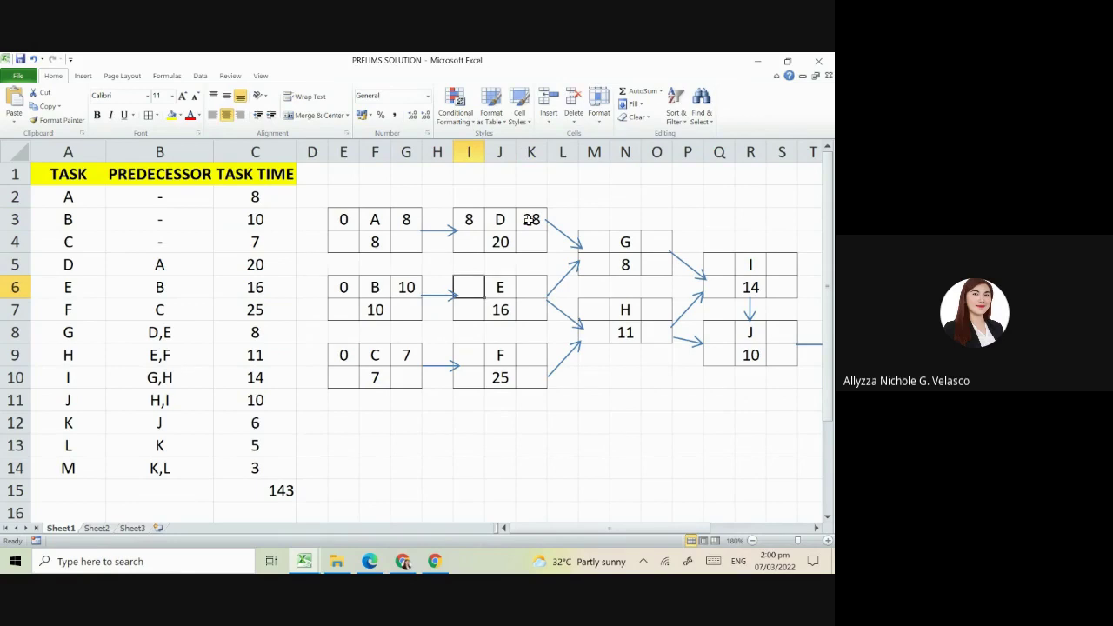
{"action": "type", "text": "10"}
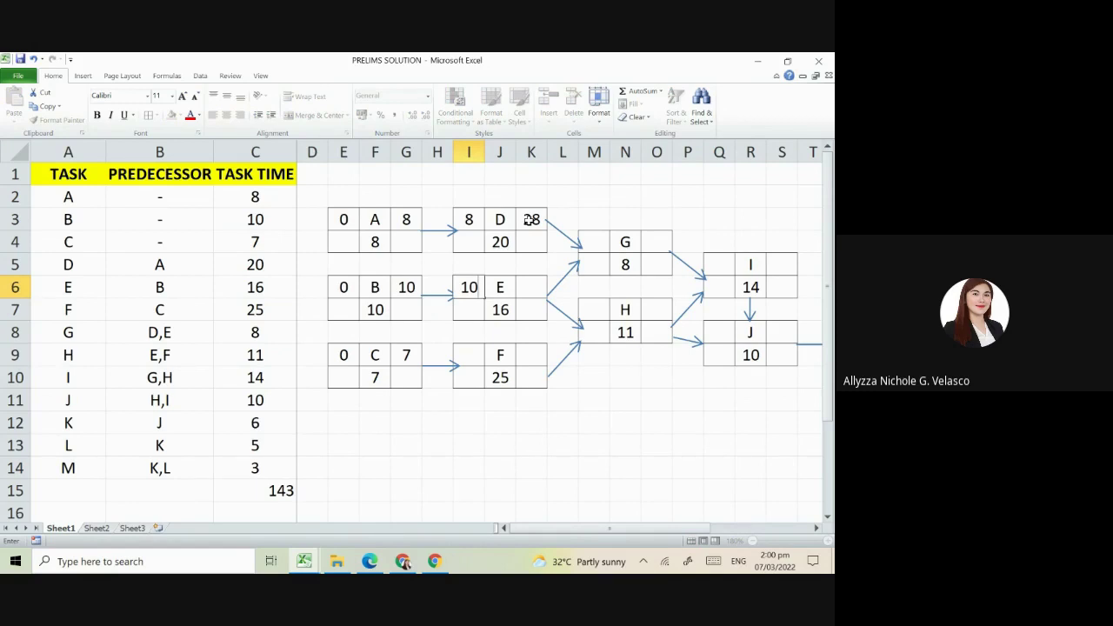
{"action": "key", "text": "Right"}
{"action": "key", "text": "Right"}
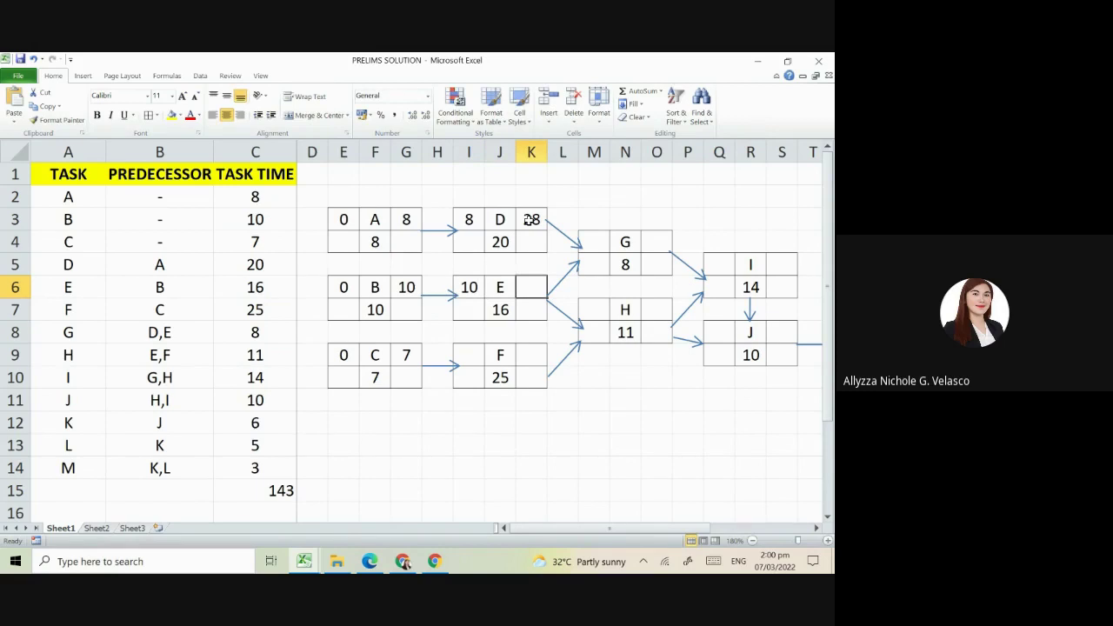
{"action": "type", "text": "2"}
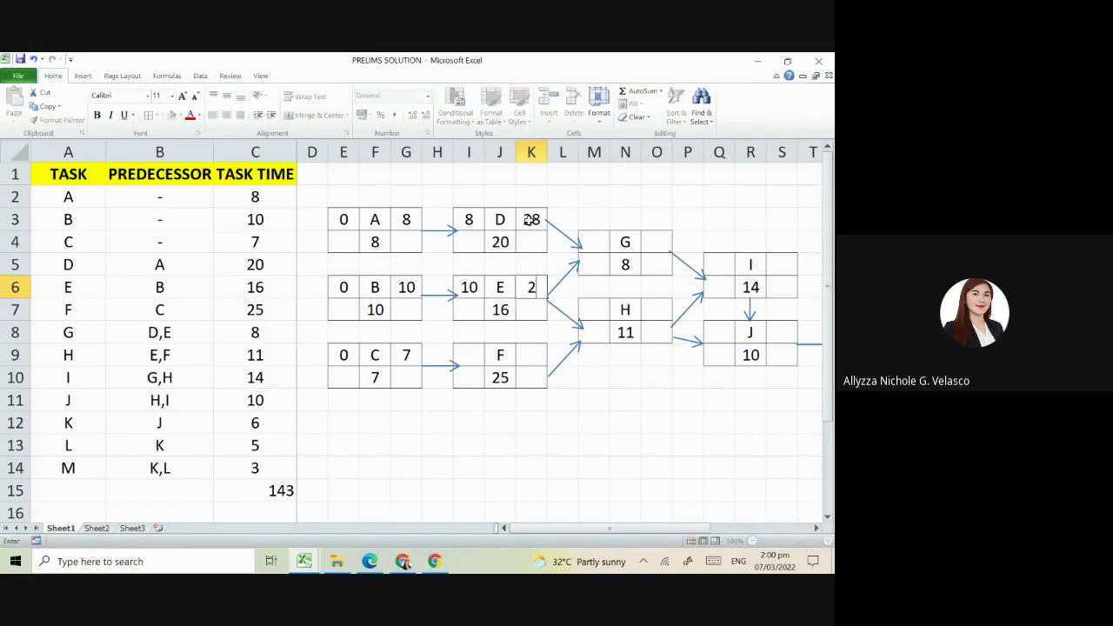
{"action": "type", "text": "6"}
{"action": "key", "text": "Down"}
Step: Fill in the task F box with start time 7 in cell I9 and the finish formula =I9+25 in cell K9
{"action": "key", "text": "Down"}
{"action": "key", "text": "Down"}
{"action": "key", "text": "Down"}
{"action": "key", "text": "Left"}
{"action": "key", "text": "Up"}
{"action": "key", "text": "Left"}
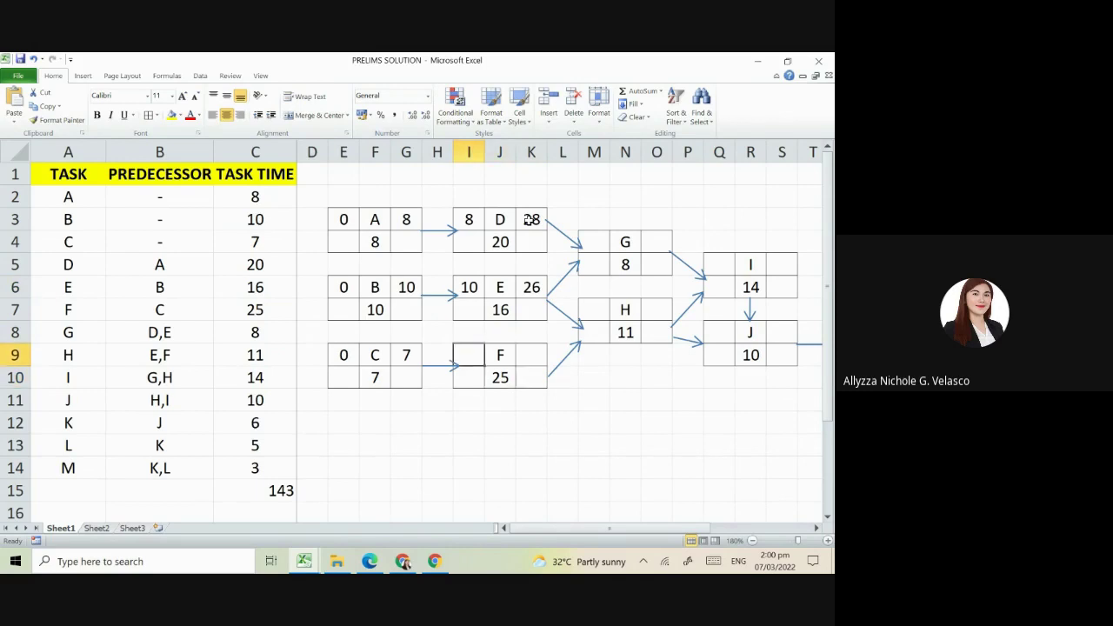
{"action": "type", "text": "7"}
{"action": "key", "text": "Right"}
{"action": "key", "text": "Right"}
{"action": "type", "text": "="}
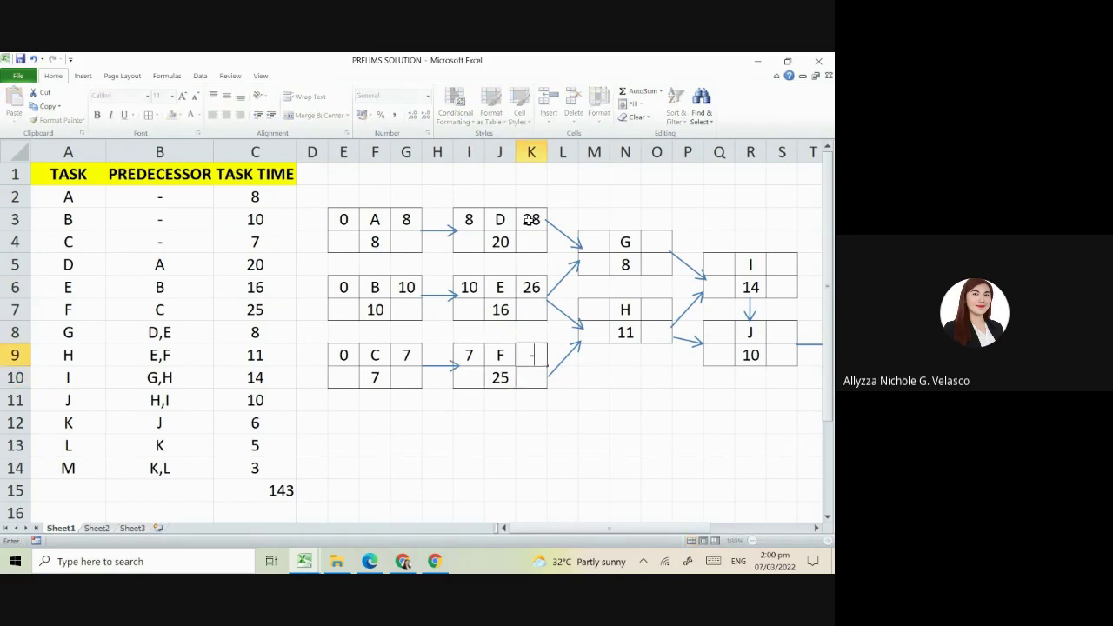
{"action": "key", "text": "Down"}
{"action": "key", "text": "Left"}
{"action": "key", "text": "Left"}
{"action": "key", "text": "Left"}
{"action": "key", "text": "Up"}
{"action": "key", "text": "Right"}
{"action": "type", "text": "+25"}
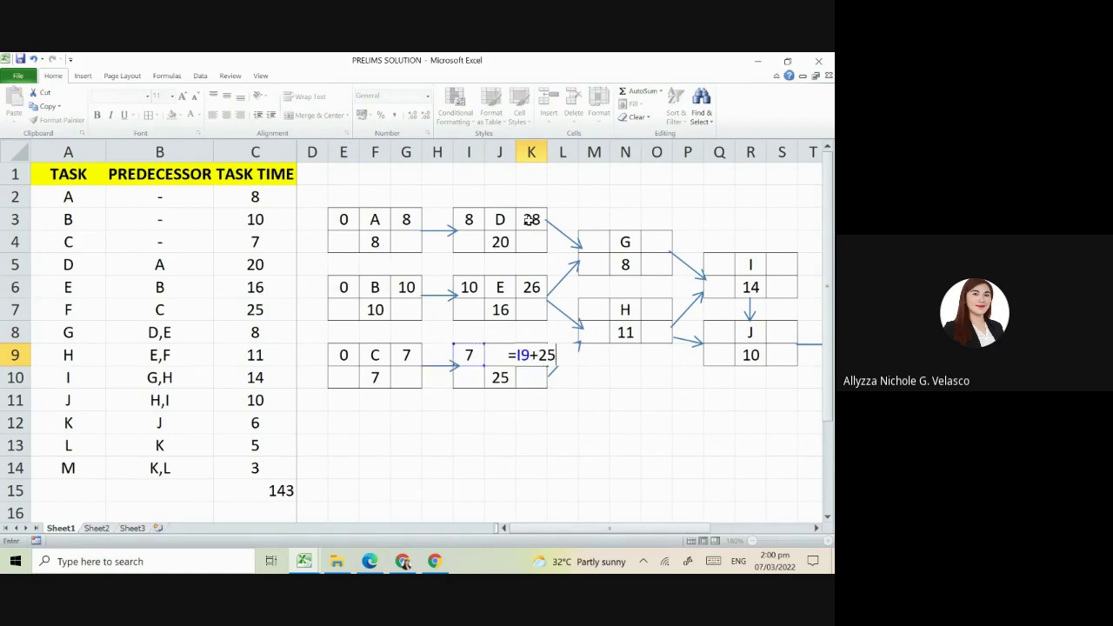
{"action": "key", "text": "Tab"}
Step: Fill in the task G box with start time 28 in cell M4 and the finish formula =28+8 in cell O4
{"action": "key", "text": "Right"}
{"action": "key", "text": "Up"}
{"action": "key", "text": "Up"}
{"action": "key", "text": "Up"}
{"action": "key", "text": "Up"}
{"action": "key", "text": "Up"}
{"action": "key", "text": "Right"}
{"action": "key", "text": "Right"}
{"action": "key", "text": "Right"}
{"action": "key", "text": "Right"}
{"action": "key", "text": "Right"}
{"action": "key", "text": "Right"}
{"action": "key", "text": "Right"}
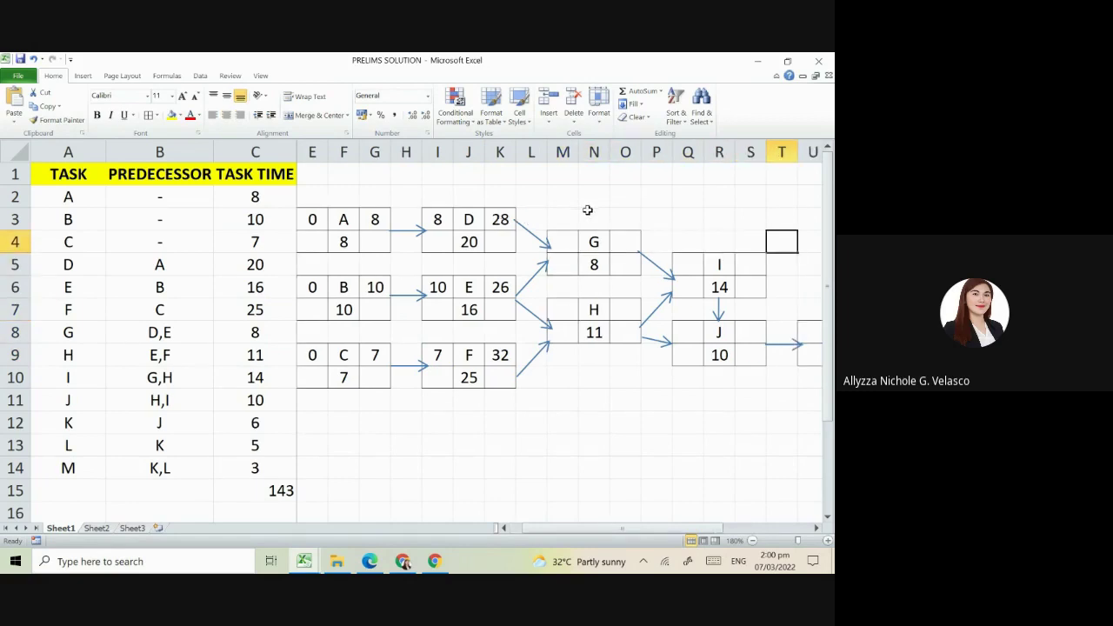
{"action": "left_click", "coordinate": [572, 242]}
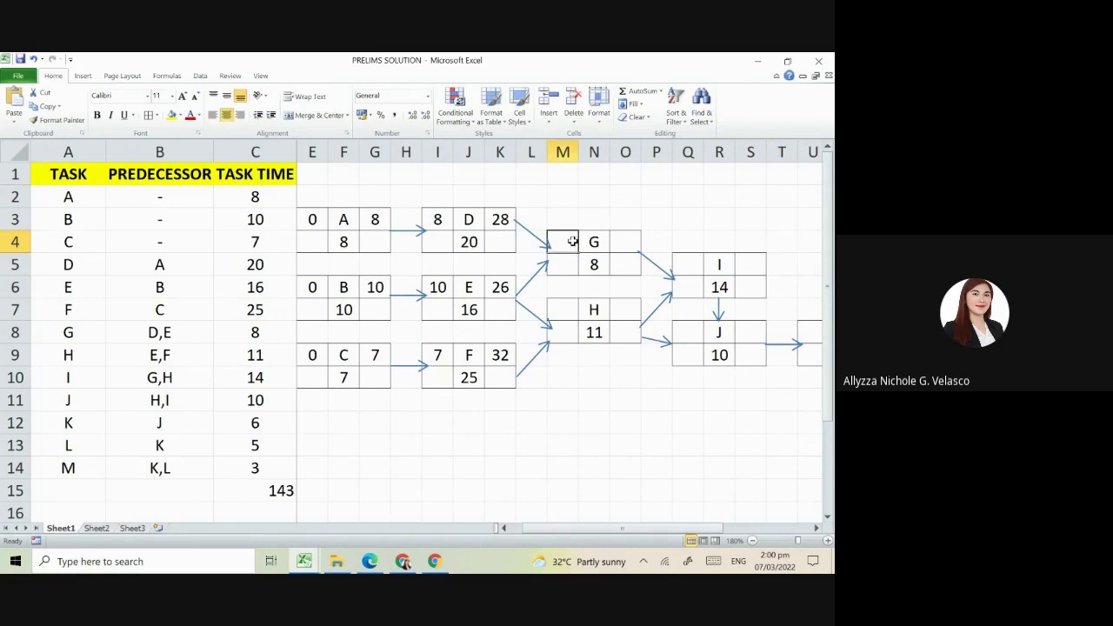
{"action": "type", "text": "28"}
{"action": "key", "text": "Return"}
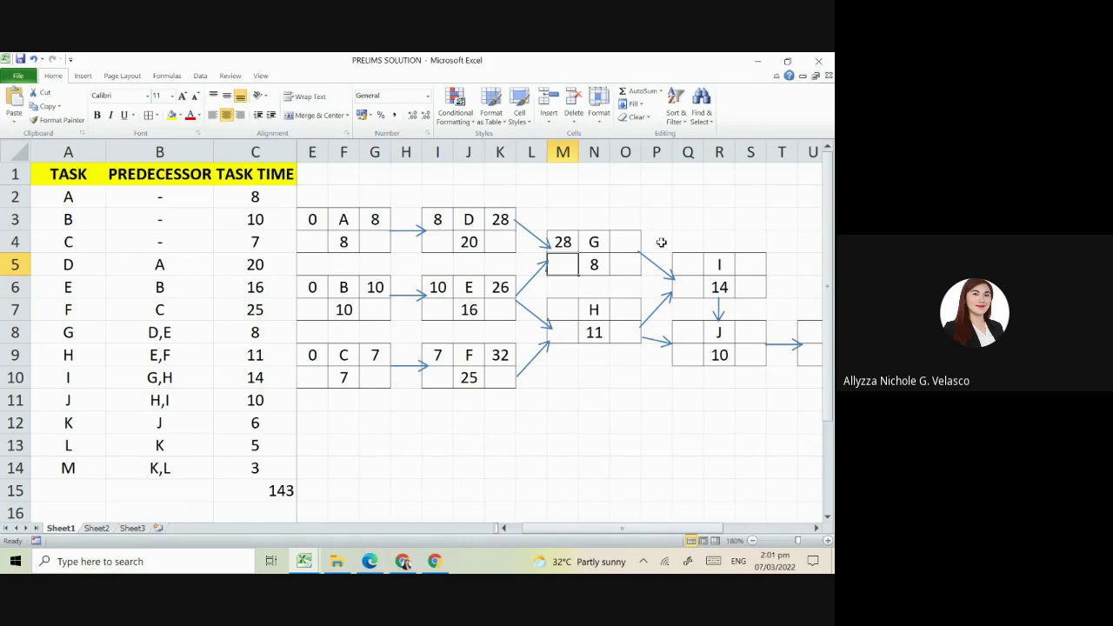
{"action": "left_click", "coordinate": [564, 310]}
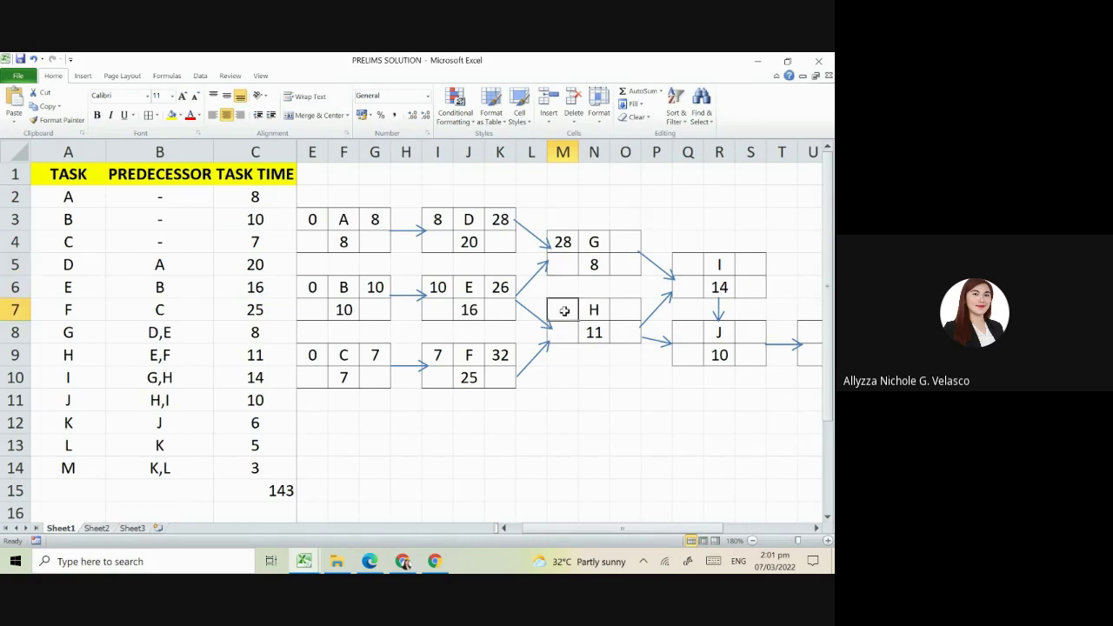
{"action": "left_click", "coordinate": [630, 240]}
{"action": "type", "text": "=28+8"}
{"action": "key", "text": "Return"}
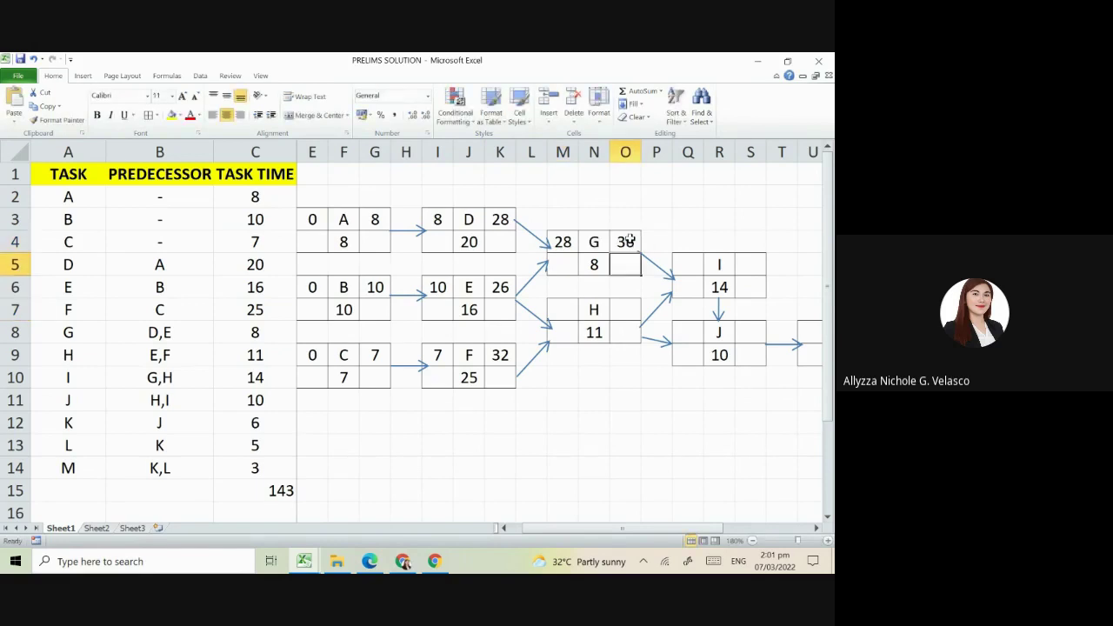
Step: Fill in the task H box with start time 32 in cell M7 and the finish formula =32+11 in cell O7
{"action": "left_click", "coordinate": [569, 310]}
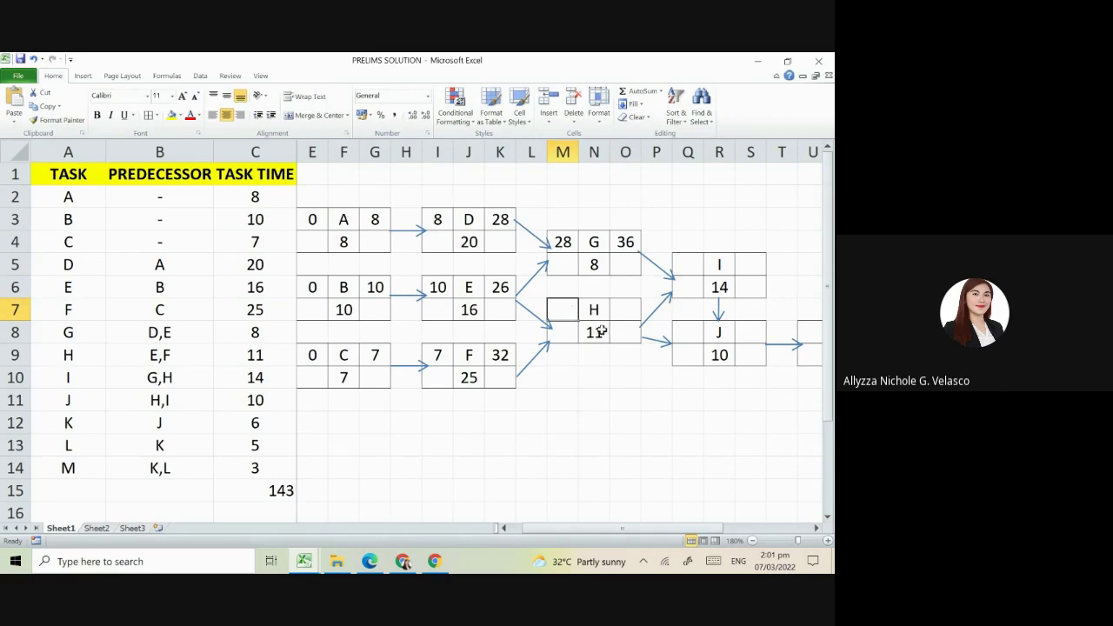
{"action": "type", "text": "32"}
{"action": "key", "text": "Tab"}
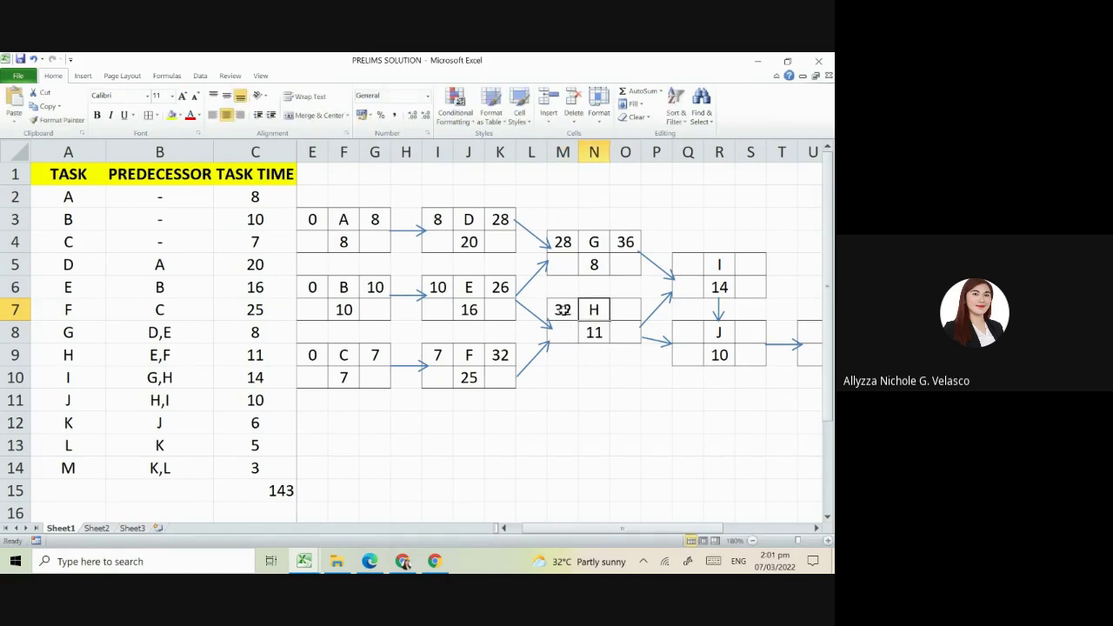
{"action": "key", "text": "Tab"}
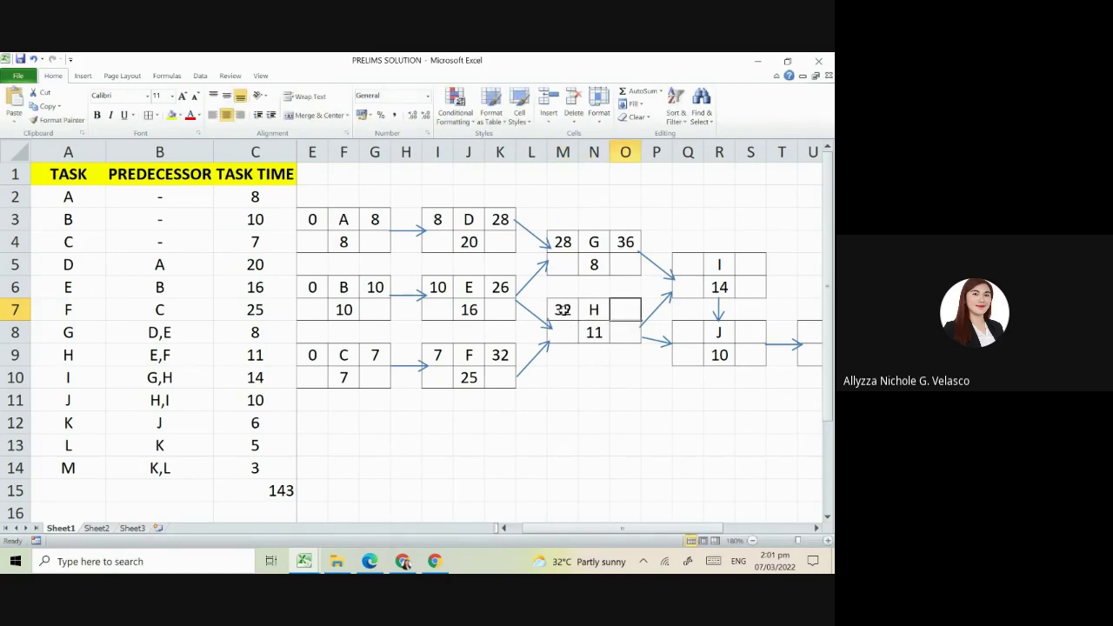
{"action": "type", "text": "=32+1"}
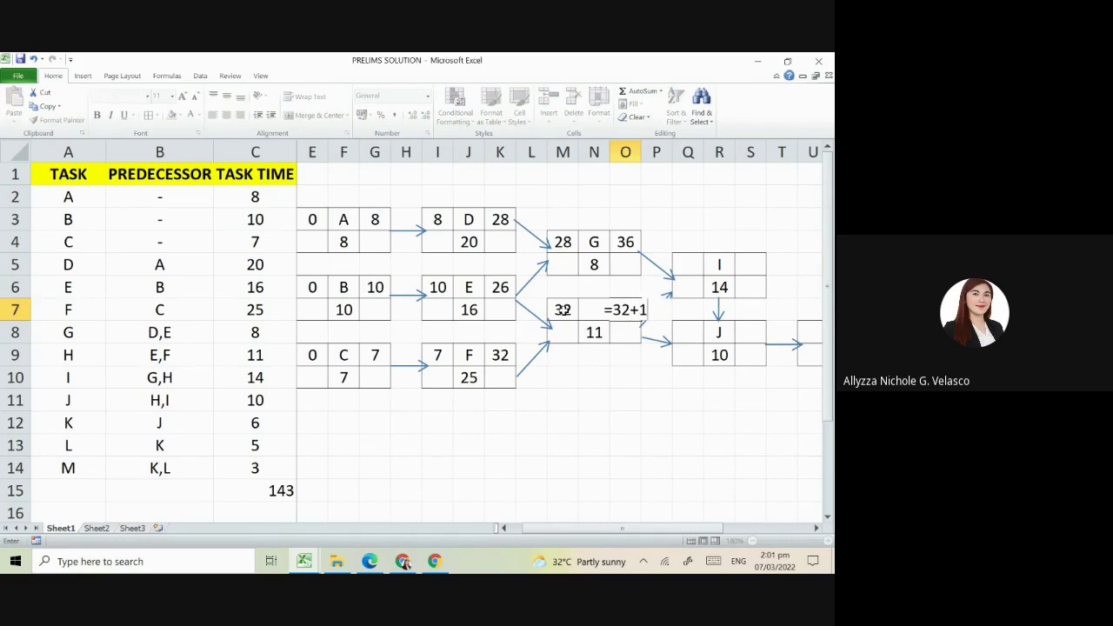
{"action": "type", "text": "1"}
{"action": "key", "text": "Tab"}
Step: Fill in the task I box with start time 43 in cell Q5 and the finish formula =Q5+14 in cell S5
{"action": "key", "text": "Tab"}
{"action": "key", "text": "Tab"}
{"action": "key", "text": "Tab"}
{"action": "key", "text": "Tab"}
{"action": "key", "text": "Tab"}
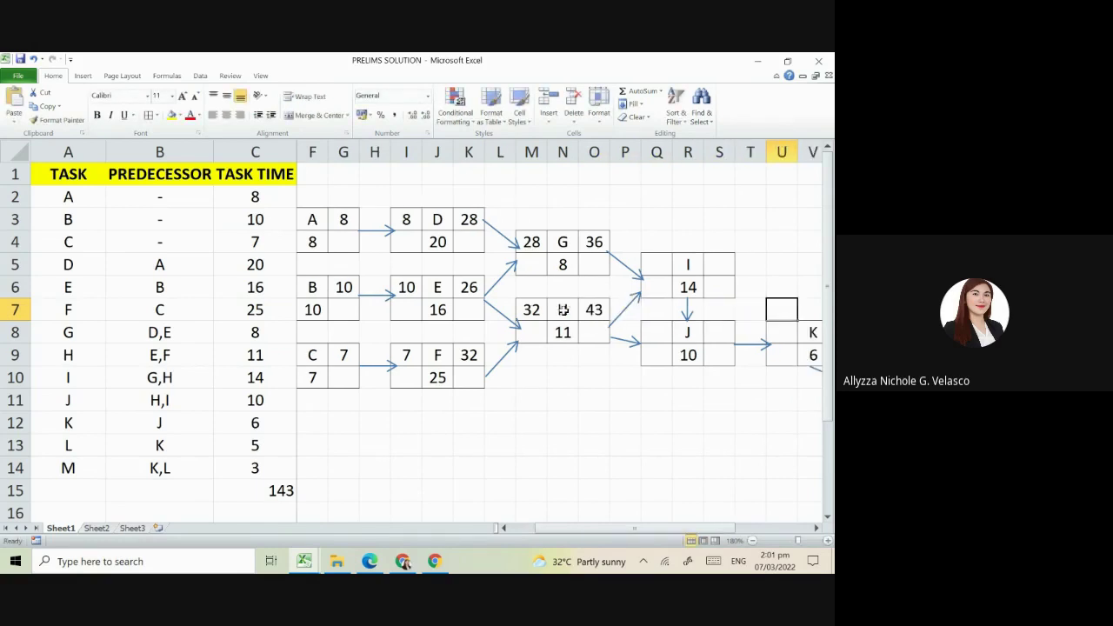
{"action": "key", "text": "Left"}
{"action": "key", "text": "Left"}
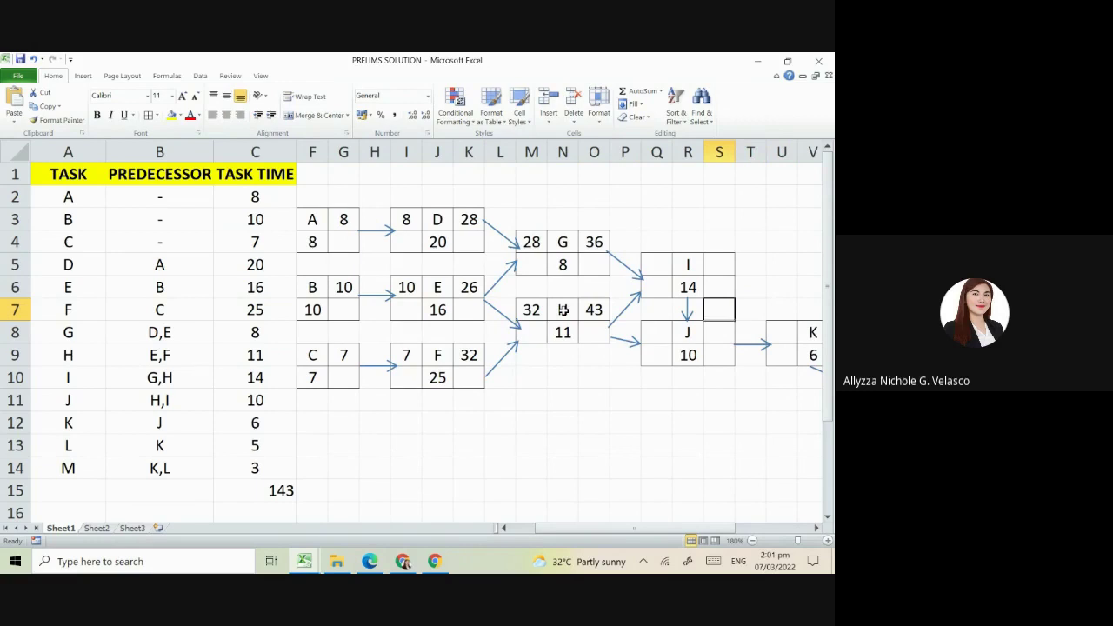
{"action": "key", "text": "Up"}
{"action": "key", "text": "Up"}
{"action": "key", "text": "Left"}
{"action": "key", "text": "Left"}
{"action": "type", "text": "43"}
{"action": "key", "text": "Right"}
{"action": "key", "text": "Right"}
{"action": "type", "text": "="}
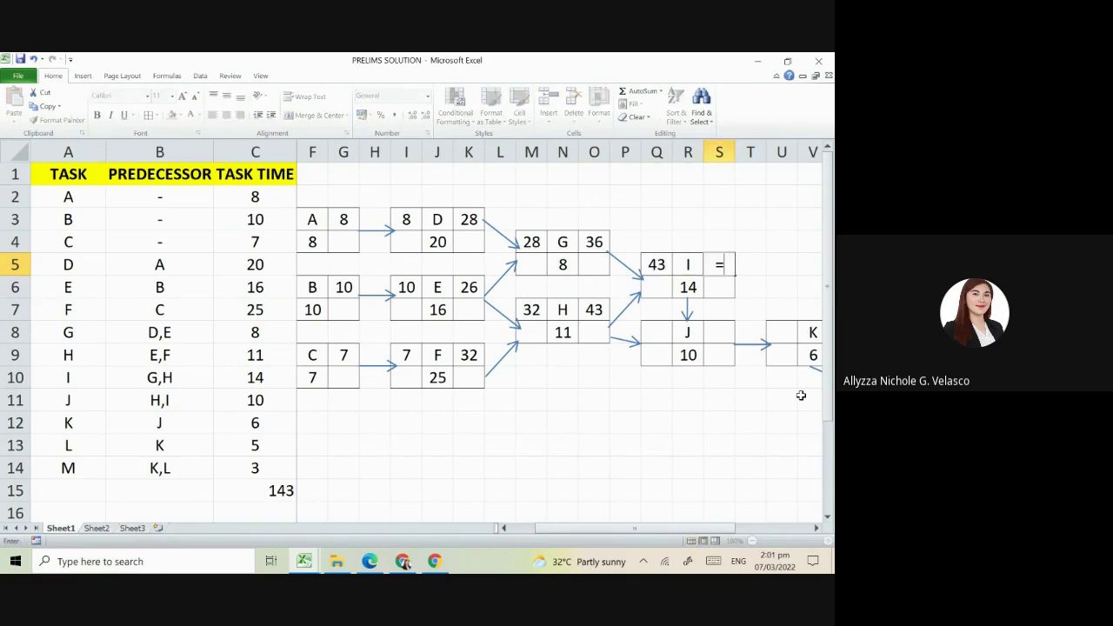
{"action": "key", "text": "Left"}
{"action": "key", "text": "Left"}
{"action": "type", "text": "+14"}
{"action": "key", "text": "Right"}
Step: Fill in the task J box with the start formula =S5 in cell Q8 and the finish formula =Q8+R9 in cell S8
{"action": "key", "text": "Down"}
{"action": "key", "text": "Down"}
{"action": "key", "text": "Down"}
{"action": "key", "text": "Left"}
{"action": "key", "text": "Left"}
{"action": "key", "text": "Left"}
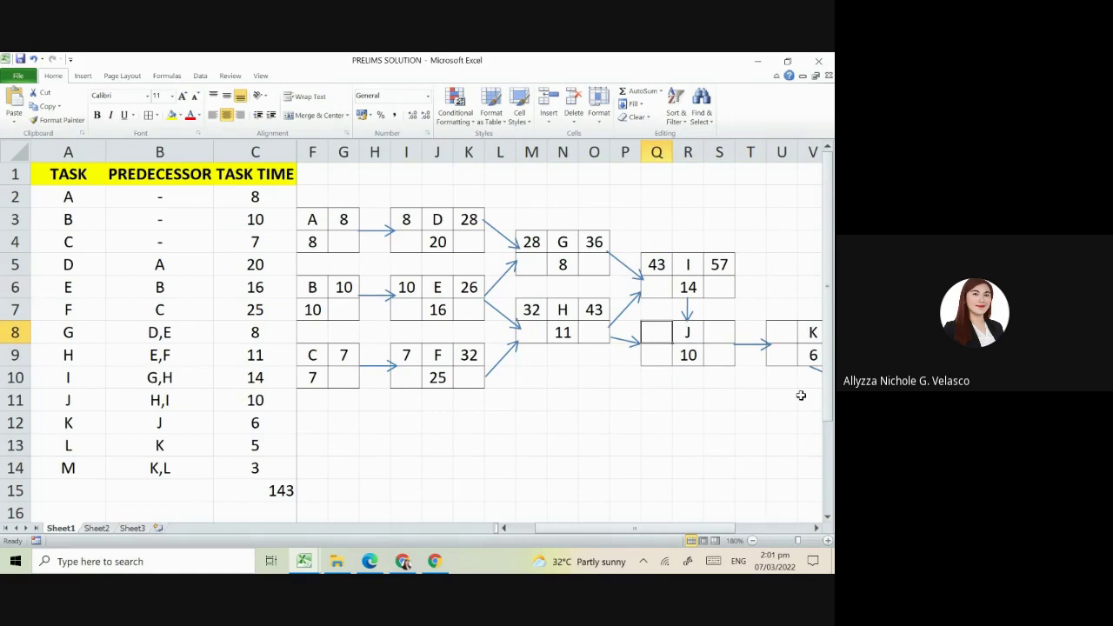
{"action": "type", "text": "="}
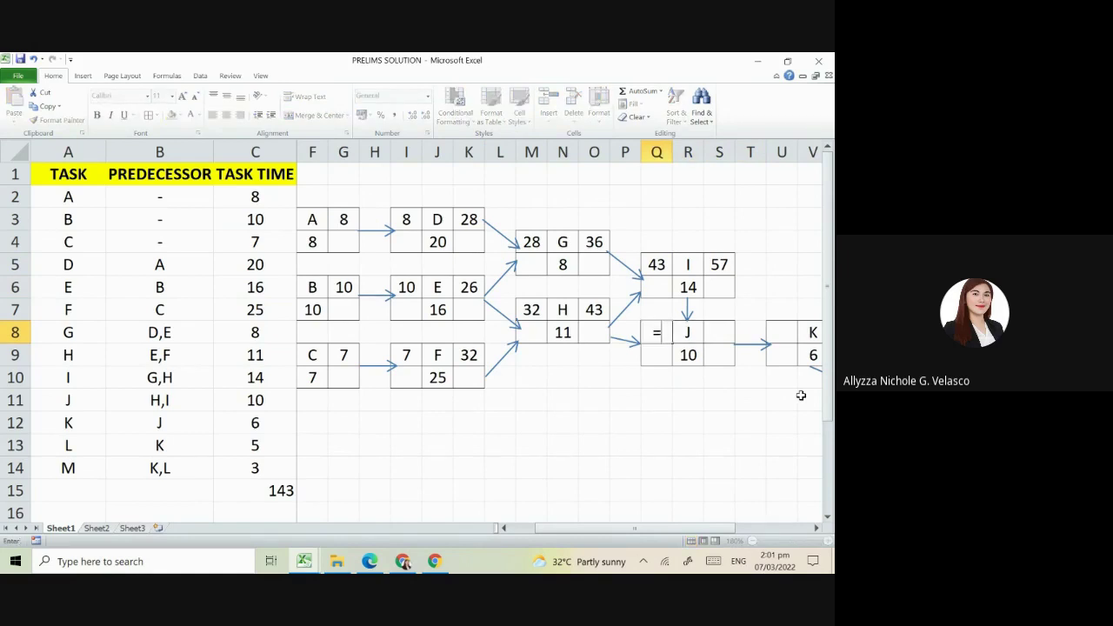
{"action": "type", "text": "S5"}
{"action": "key", "text": "Right"}
{"action": "key", "text": "Right"}
{"action": "type", "text": "="}
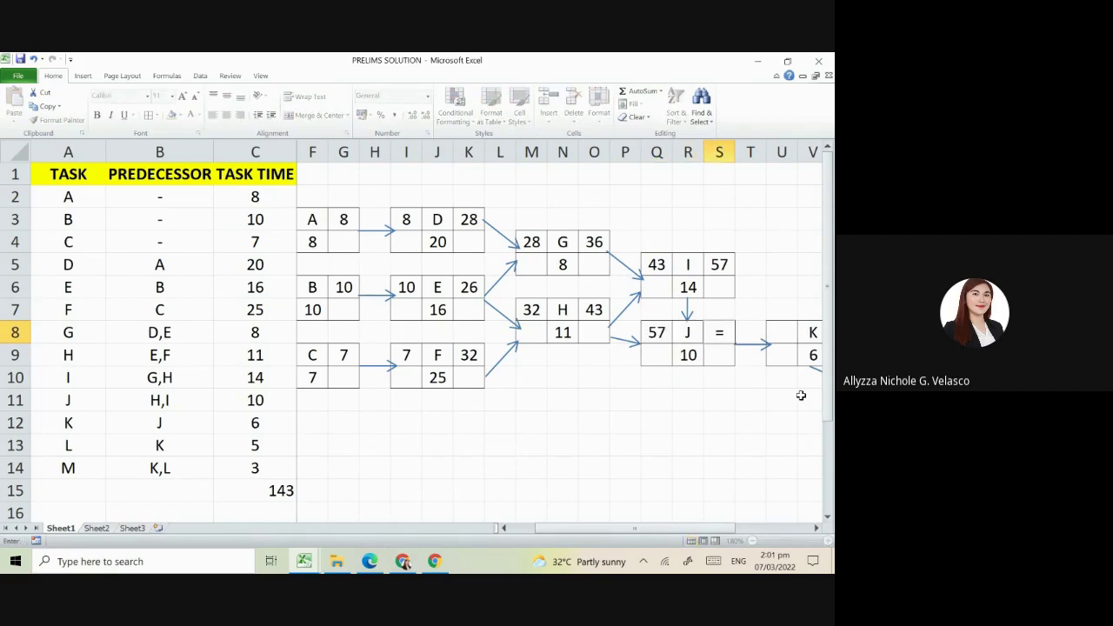
{"action": "type", "text": "Q8+R9"}
{"action": "key", "text": "Right"}
Step: Enter start time 67 for task K in cell U8
{"action": "key", "text": "Right"}
{"action": "key", "text": "Right"}
{"action": "key", "text": "Right"}
{"action": "key", "text": "Right"}
{"action": "key", "text": "Right"}
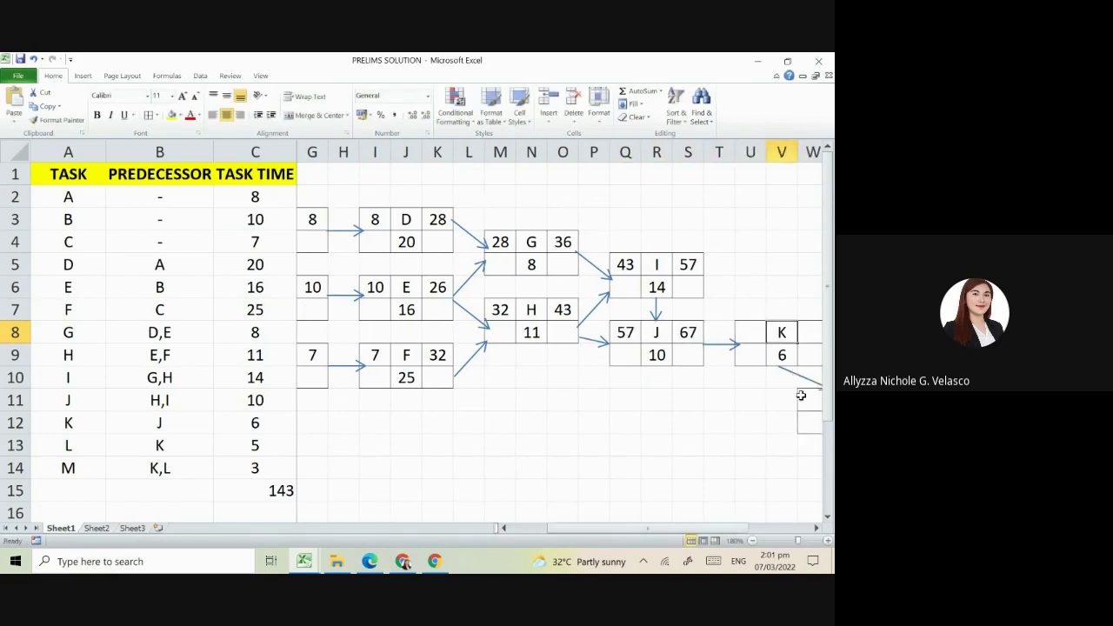
{"action": "key", "text": "Left"}
{"action": "key", "text": "Left"}
{"action": "key", "text": "Left"}
{"action": "key", "text": "Left"}
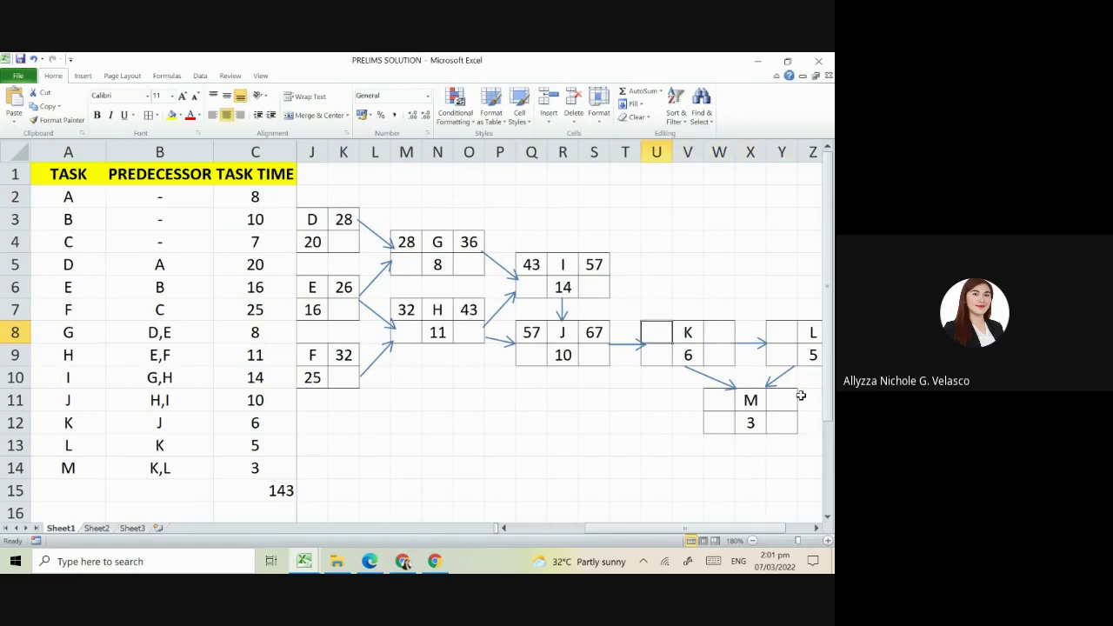
{"action": "type", "text": "67"}
Step: Enter the finish formula =67+6 for task K in cell W8
{"action": "key", "text": "Right"}
{"action": "key", "text": "Right"}
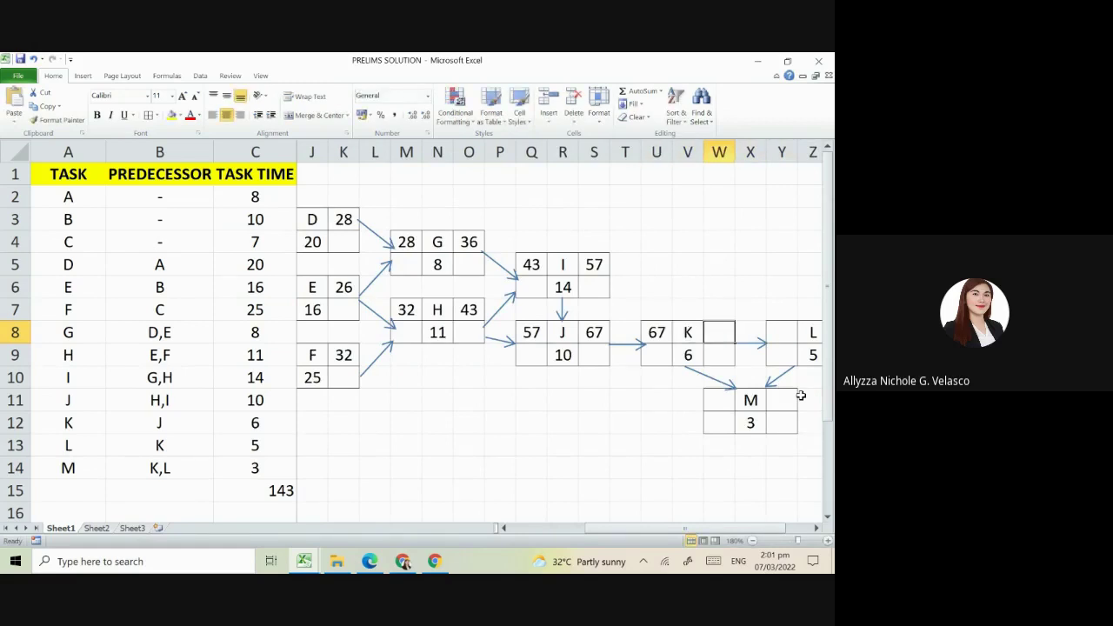
{"action": "type", "text": "=67+"}
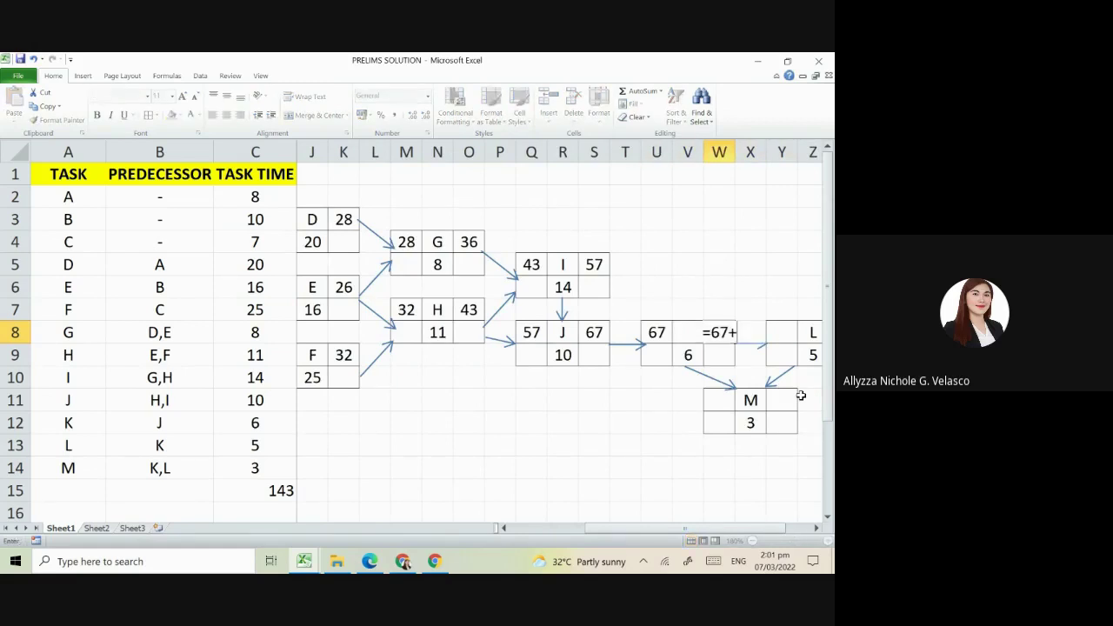
{"action": "type", "text": "6"}
{"action": "key", "text": "Return"}
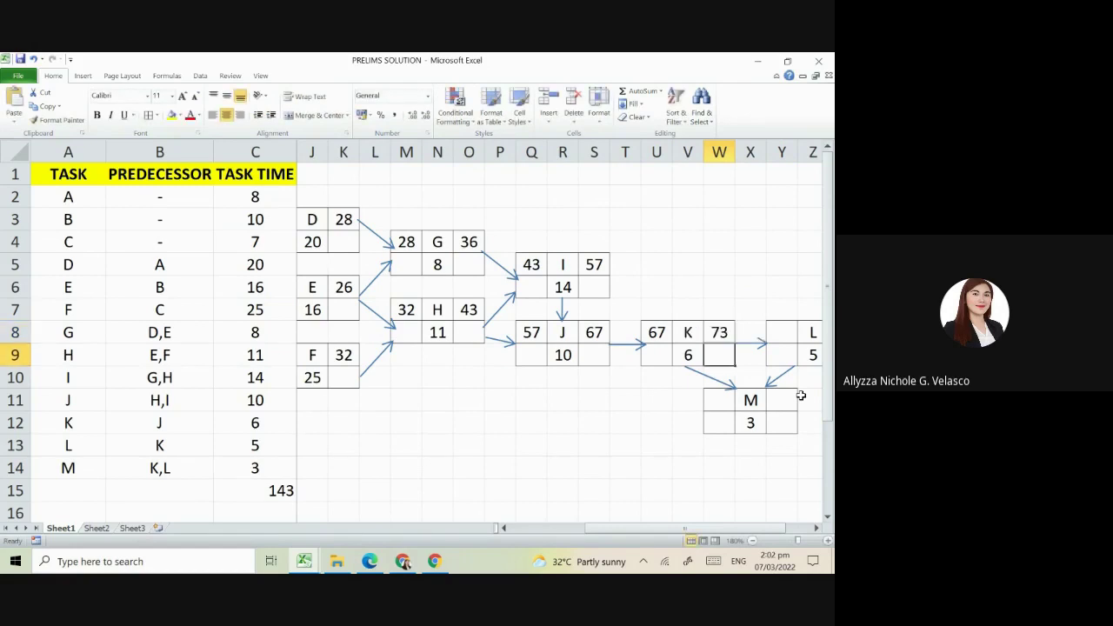
Step: Enter start time 73 for task L in cell Y8
{"action": "key", "text": "Right"}
{"action": "key", "text": "Right"}
{"action": "key", "text": "Right"}
{"action": "key", "text": "Right"}
{"action": "key", "text": "Up"}
{"action": "key", "text": "Up"}
{"action": "key", "text": "Down"}
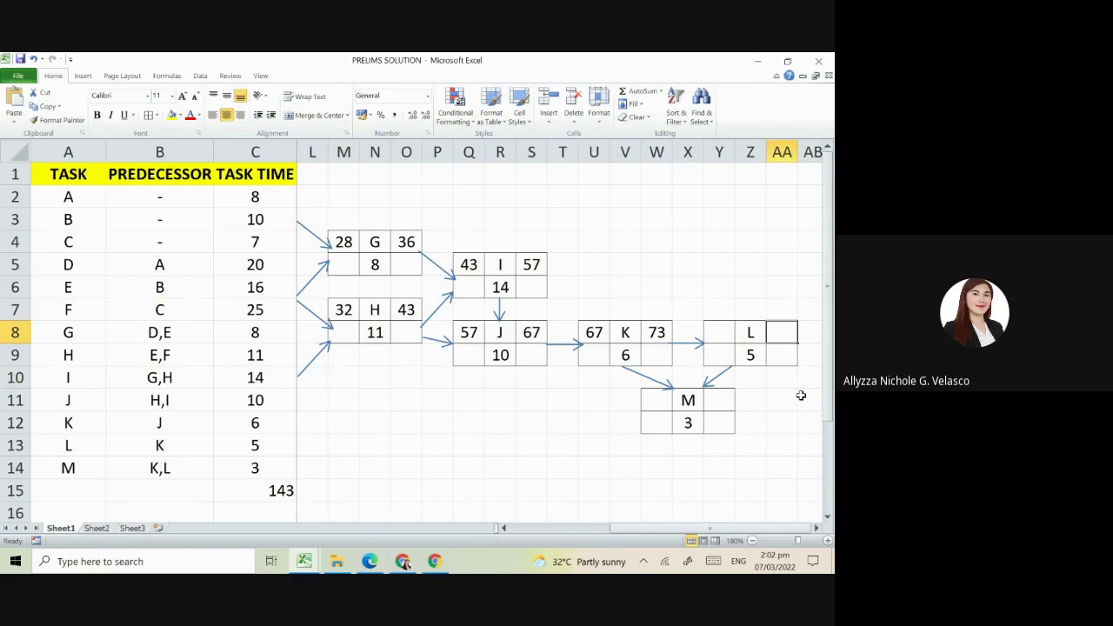
{"action": "key", "text": "Left"}
{"action": "key", "text": "Left"}
{"action": "key", "text": "Left"}
{"action": "key", "text": "Right"}
{"action": "type", "text": "73"}
Step: Enter the finish formula =Y8+Z9 for task L in cell AA8
{"action": "key", "text": "Right"}
{"action": "key", "text": "Right"}
{"action": "type", "text": "="}
{"action": "key", "text": "Left"}
{"action": "key", "text": "Left"}
{"action": "key", "text": "Right"}
{"action": "type", "text": "+"}
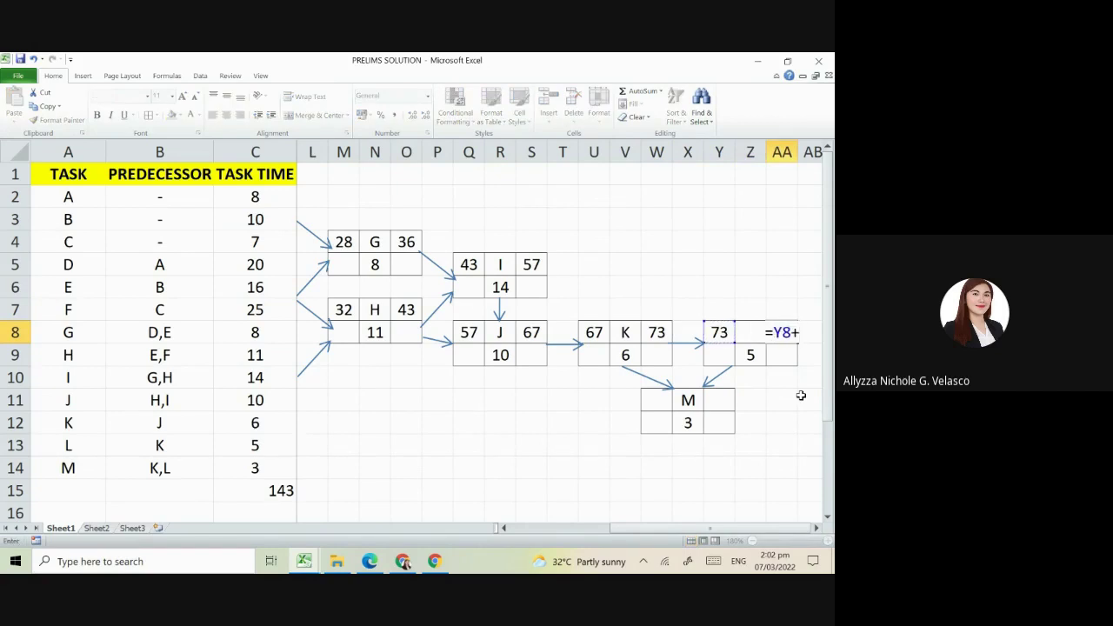
{"action": "key", "text": "Left"}
{"action": "key", "text": "Down"}
{"action": "key", "text": "Return"}
Step: Enter start time 78 for task M in cell W11
{"action": "key", "text": "Down"}
{"action": "key", "text": "Down"}
{"action": "key", "text": "Left"}
{"action": "key", "text": "Left"}
{"action": "key", "text": "Left"}
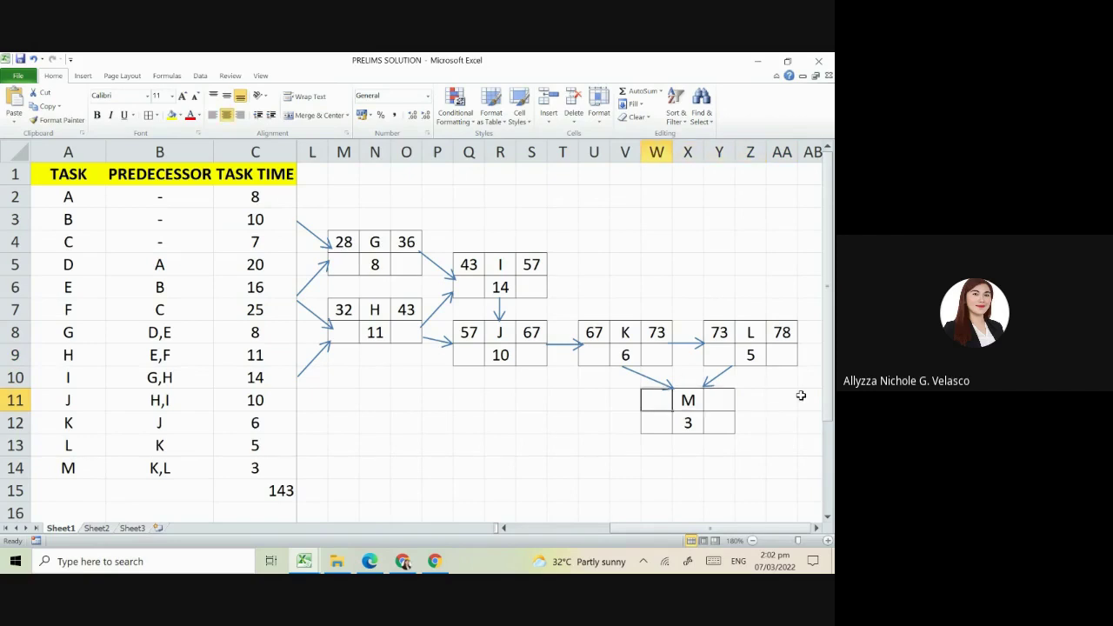
{"action": "key", "text": "Up"}
{"action": "key", "text": "Up"}
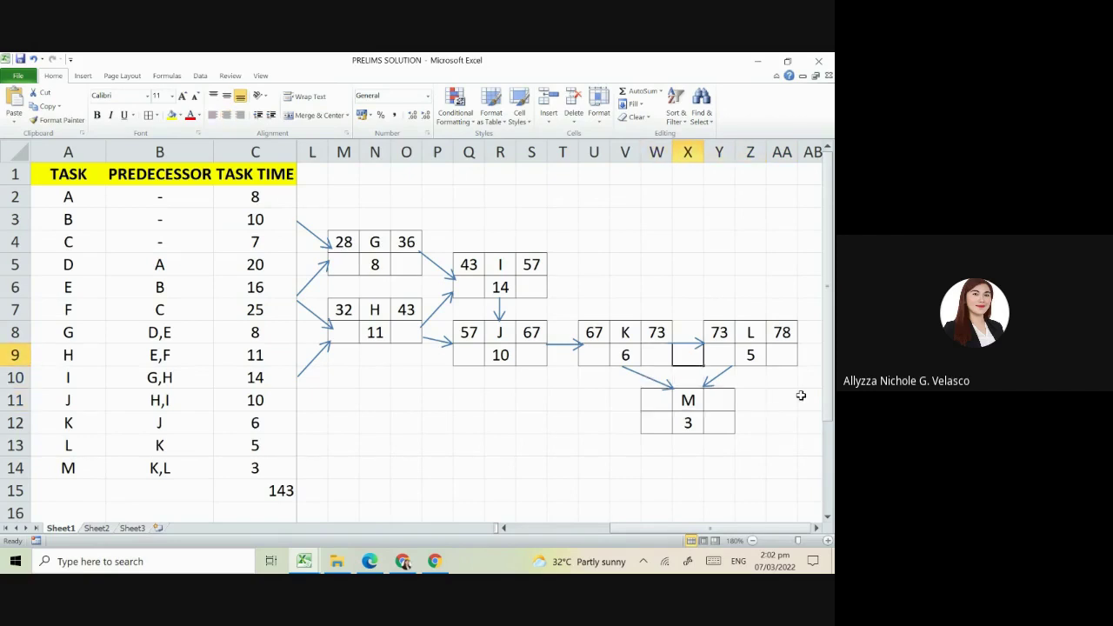
{"action": "key", "text": "Right"}
{"action": "key", "text": "Down"}
{"action": "key", "text": "Down"}
{"action": "key", "text": "Down"}
{"action": "key", "text": "Left"}
{"action": "key", "text": "Left"}
{"action": "key", "text": "Up"}
{"action": "type", "text": "78"}
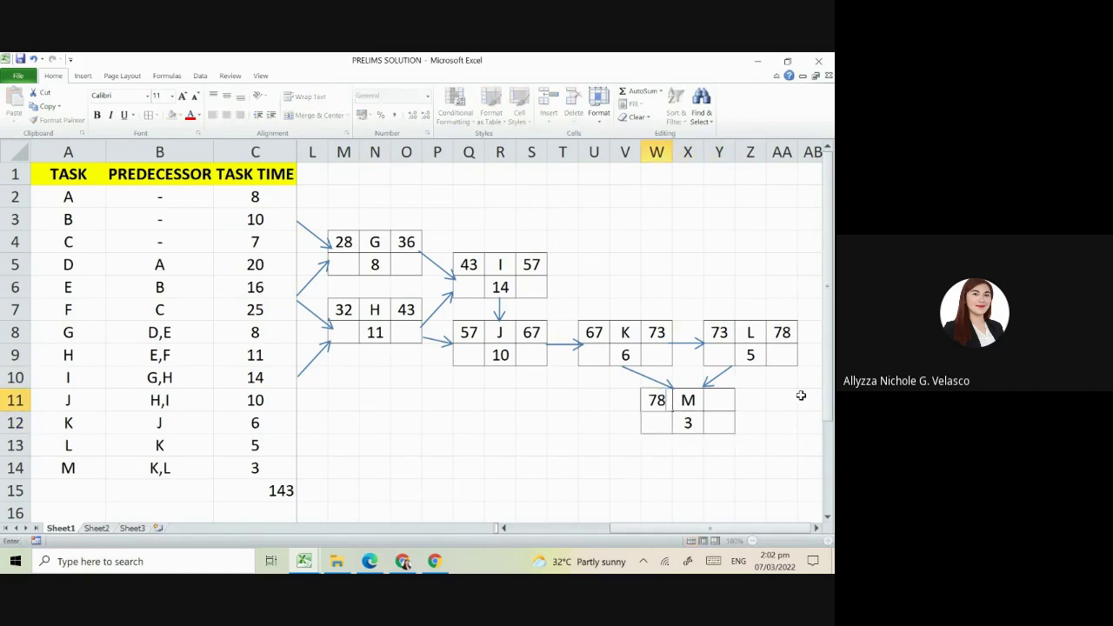
Step: Enter the finish formula =W11+3 for task M in cell Y11
{"action": "key", "text": "Right"}
{"action": "key", "text": "Right"}
{"action": "type", "text": "="}
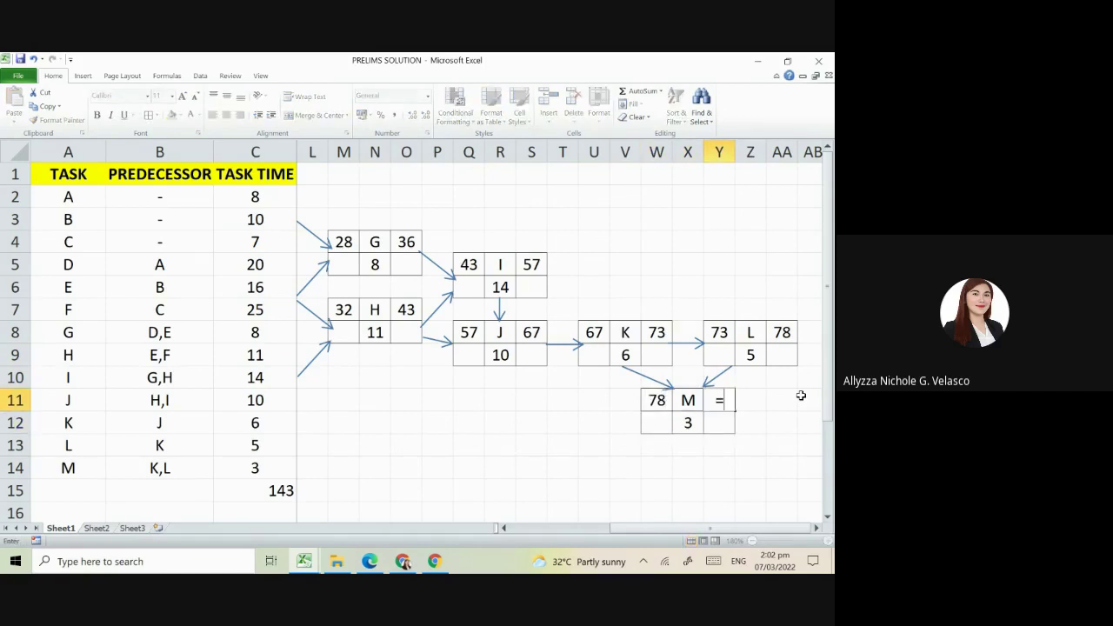
{"action": "key", "text": "Left"}
{"action": "key", "text": "Left"}
{"action": "type", "text": "+3"}
{"action": "key", "text": "Right"}
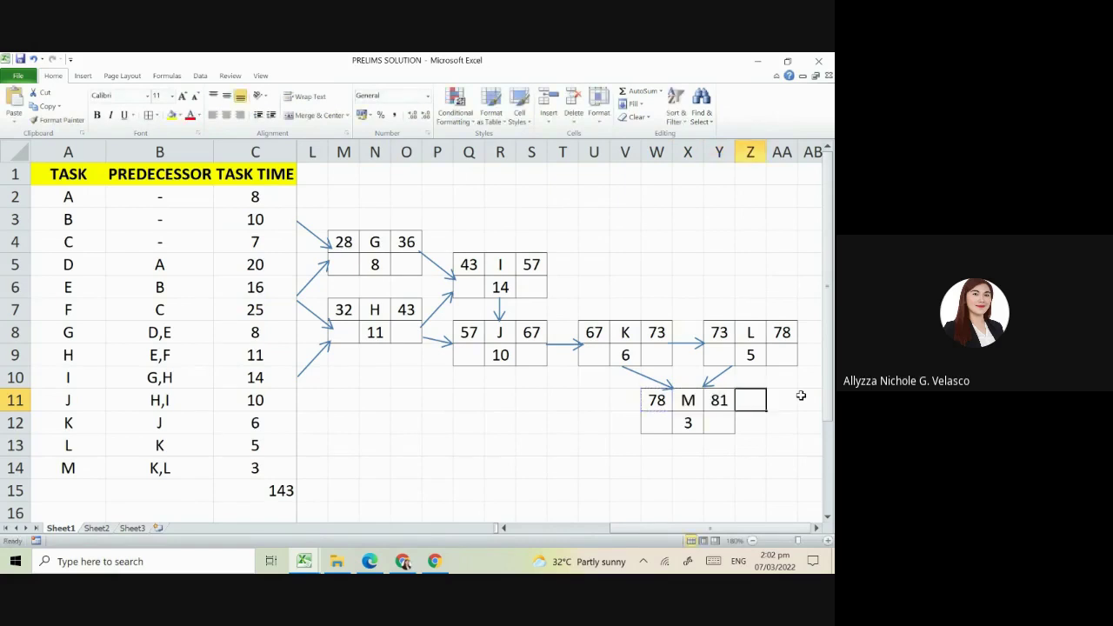
{"action": "key", "text": "Down"}
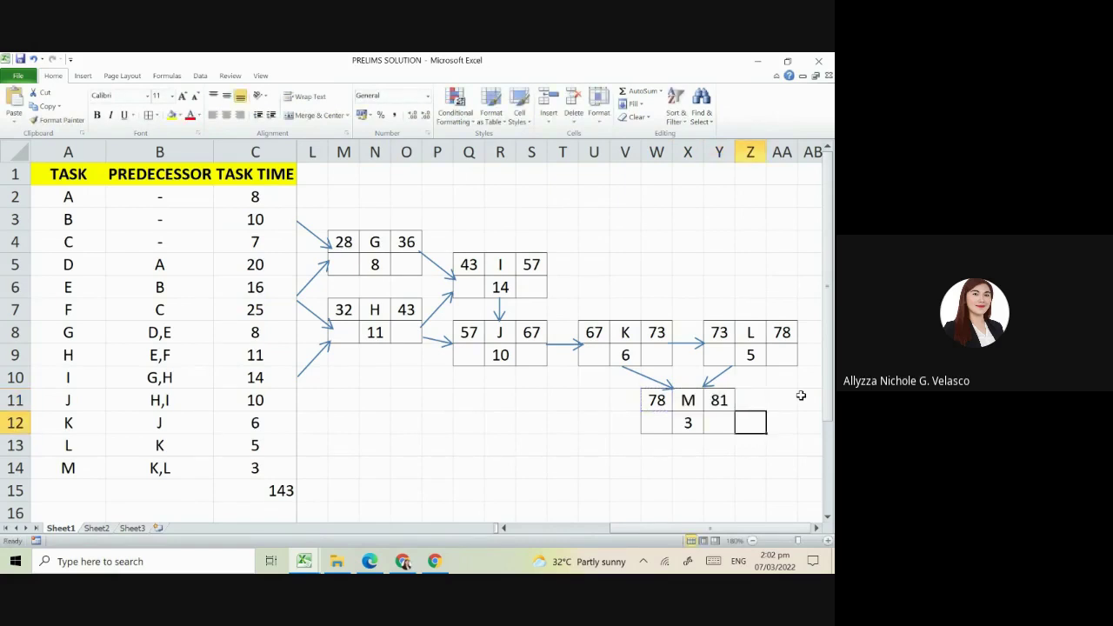
Step: Emphasize task M's finish time in cell Y11 with a yellow fill and bold text
{"action": "left_click", "coordinate": [300, 484]}
{"action": "left_click", "coordinate": [269, 485]}
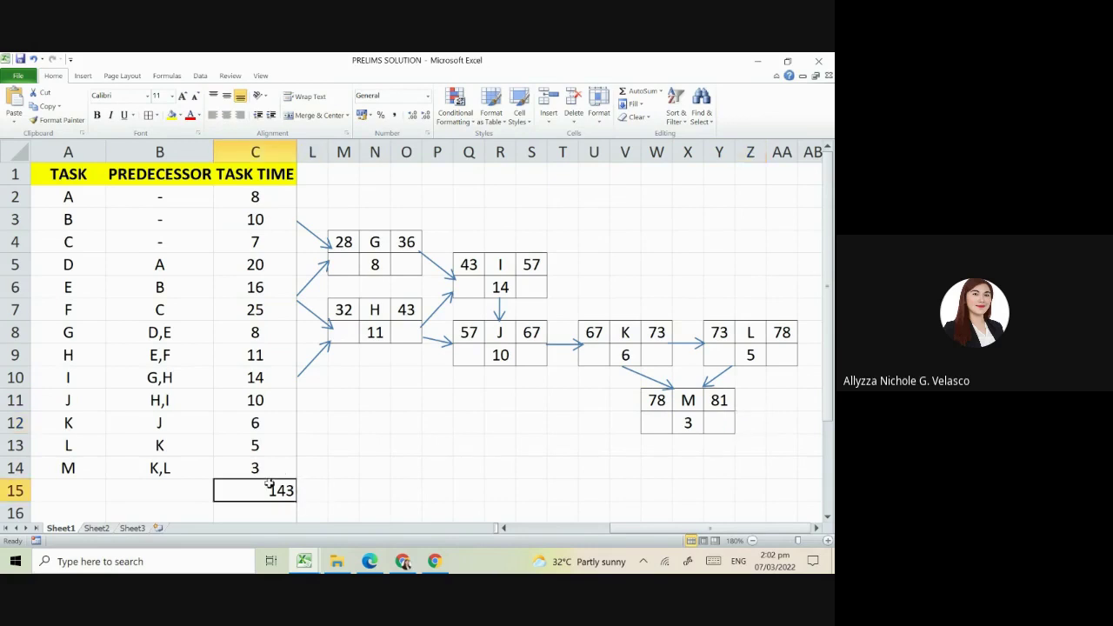
{"action": "left_click", "coordinate": [715, 400]}
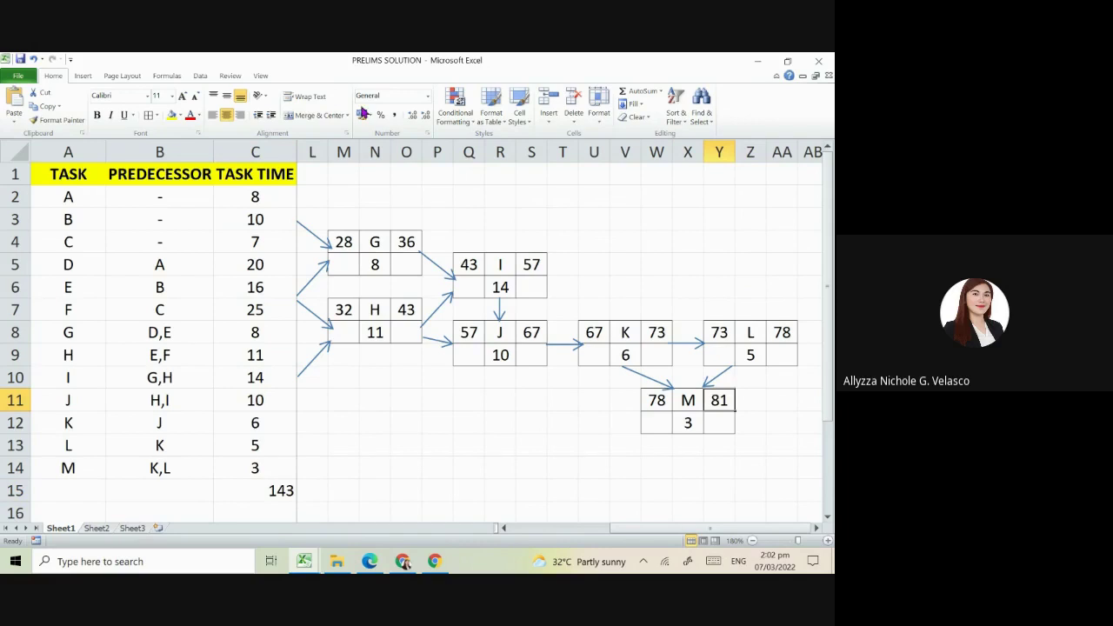
{"action": "left_click", "coordinate": [172, 114]}
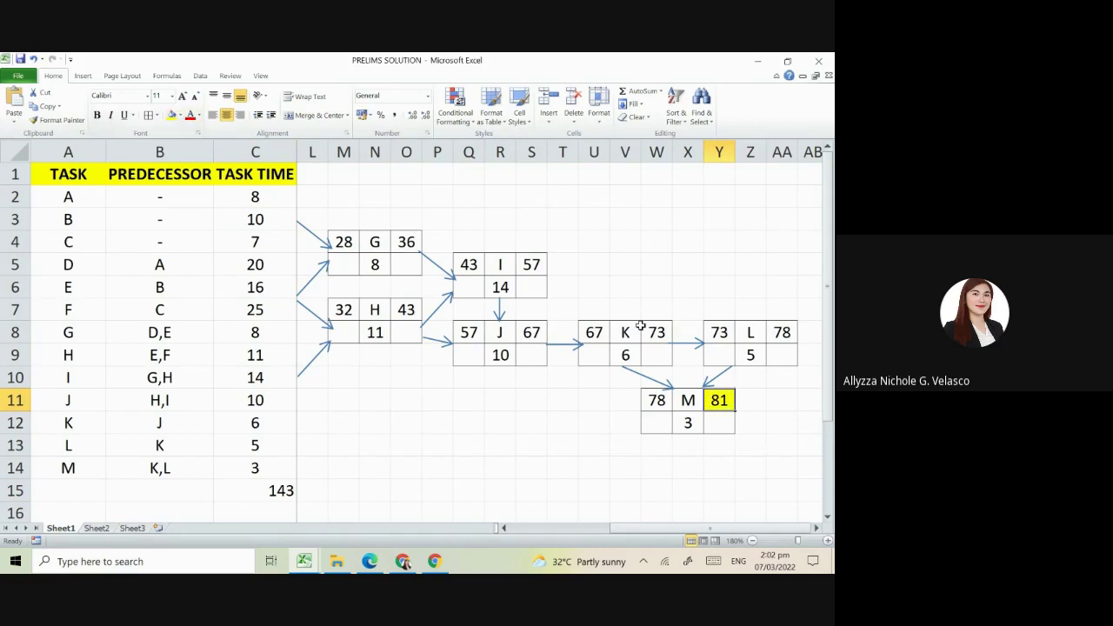
{"action": "left_click", "coordinate": [99, 119]}
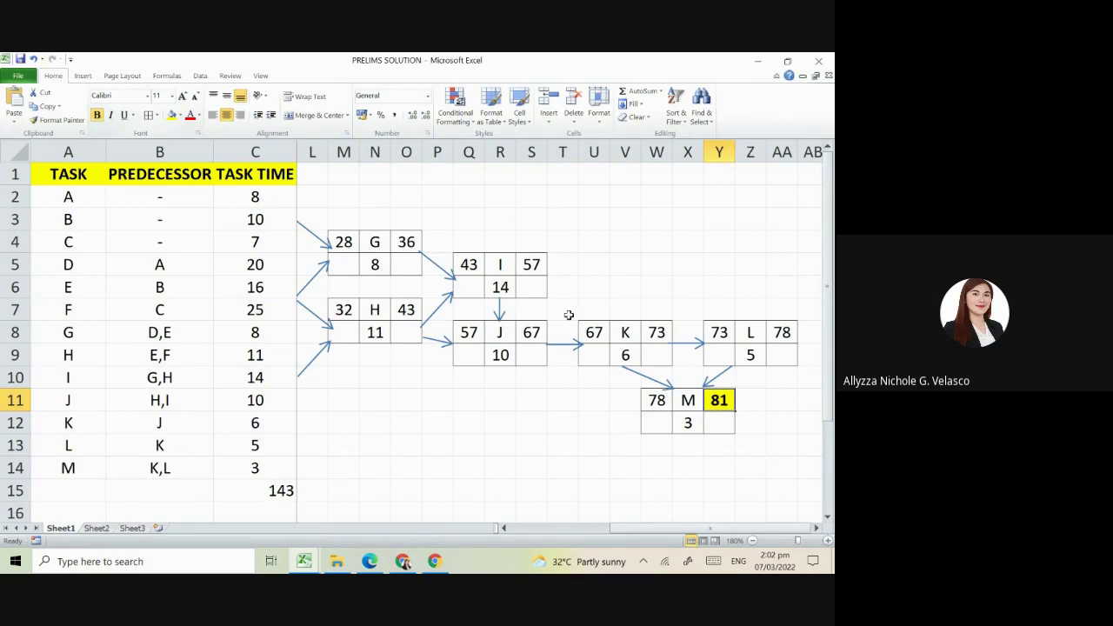